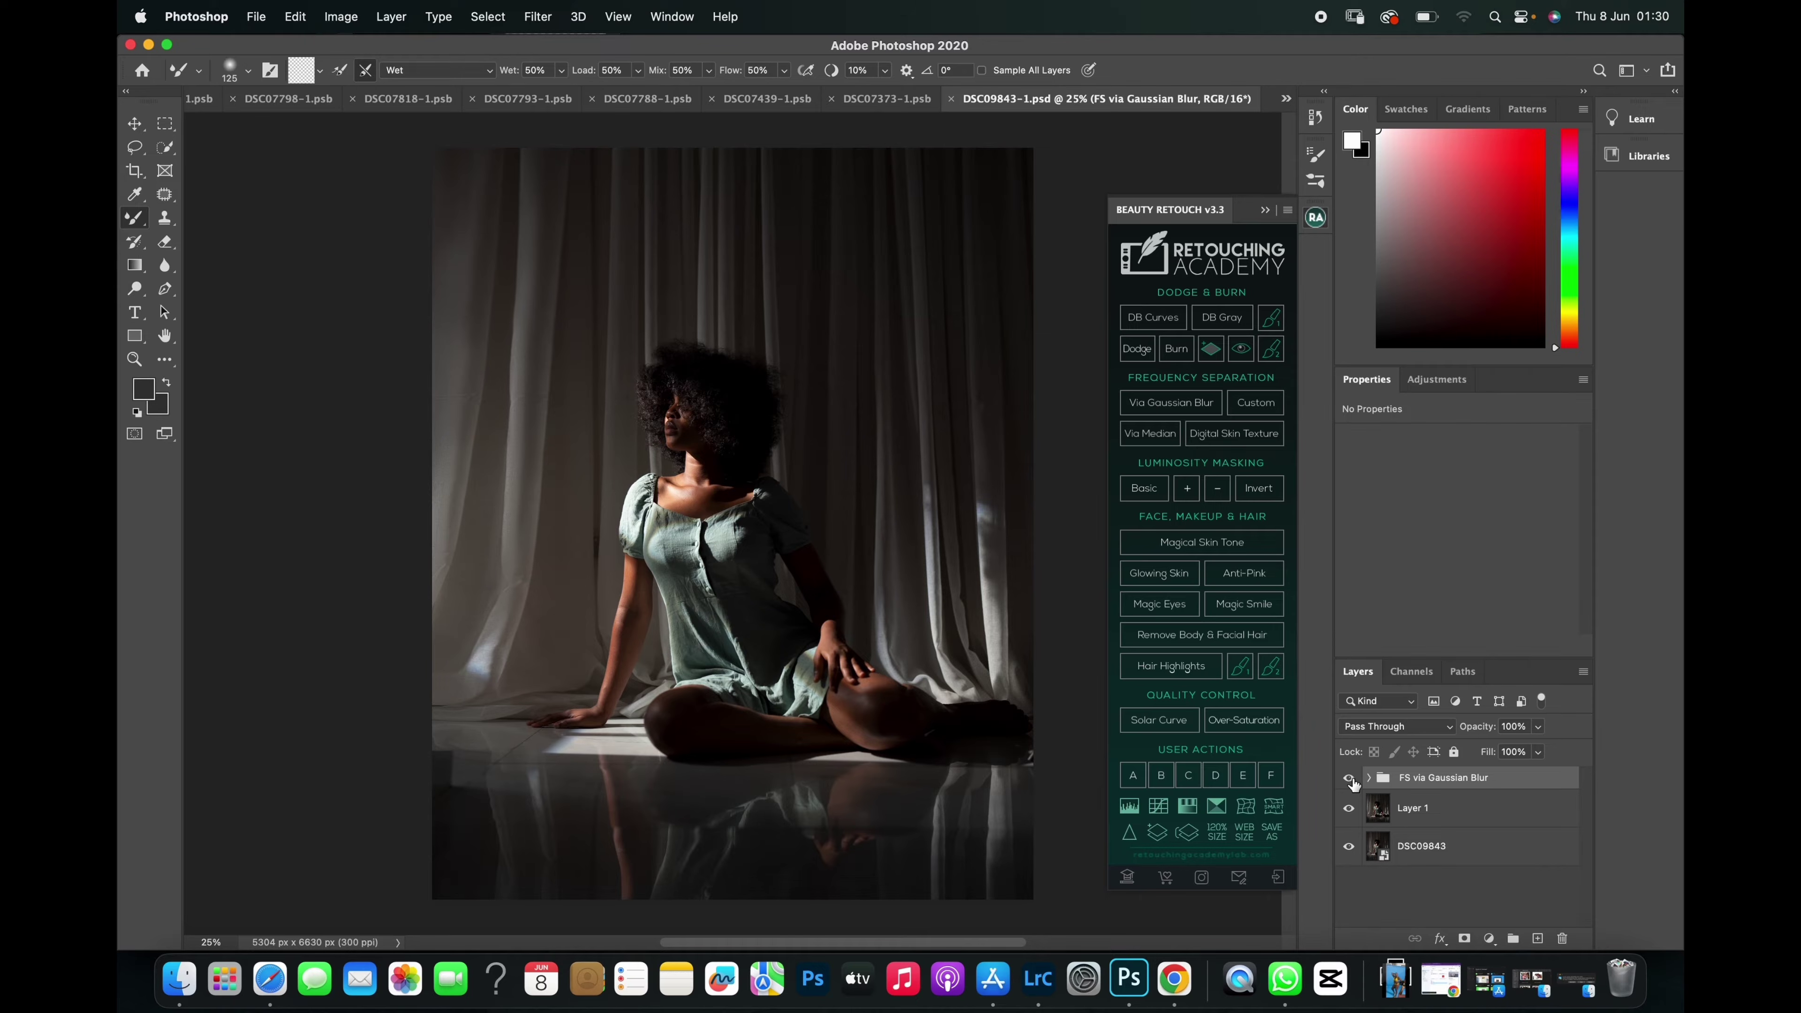
Group the FS via Gaussian Blur group with Layer 1 and create a merged single-layer copy of that group above it.
click(1350, 779)
click(1350, 779)
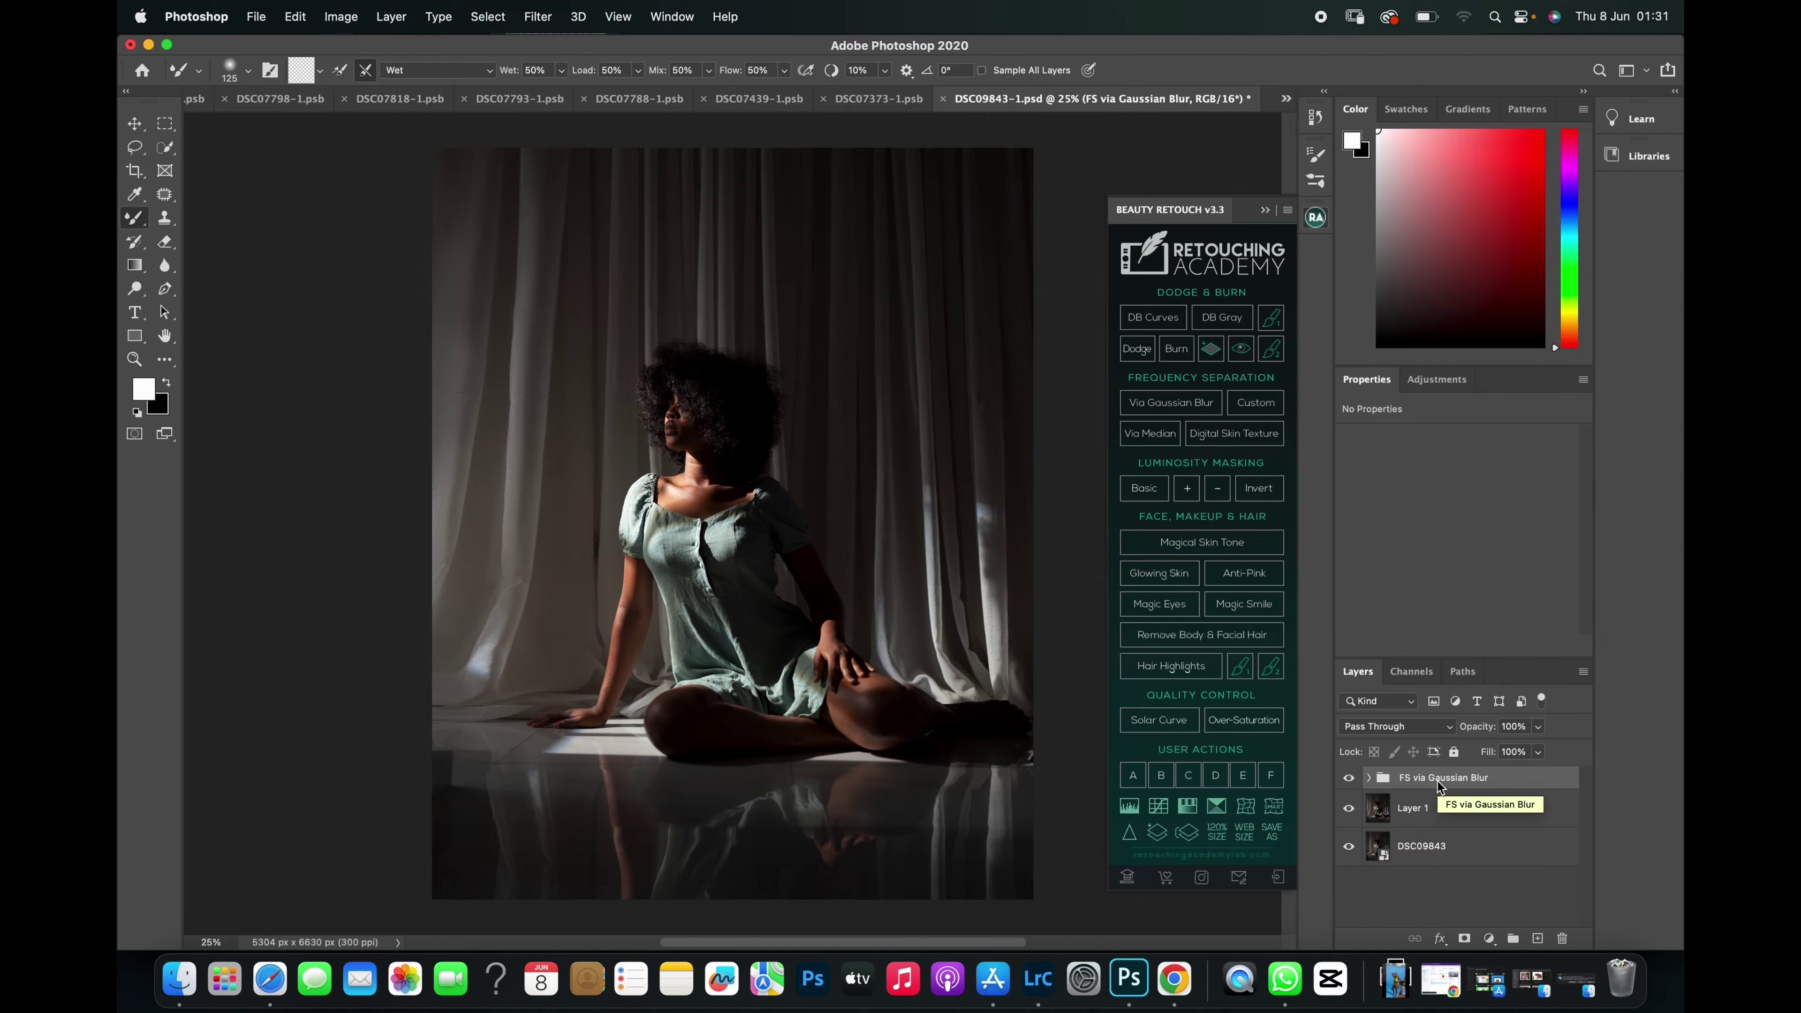
click(1427, 814)
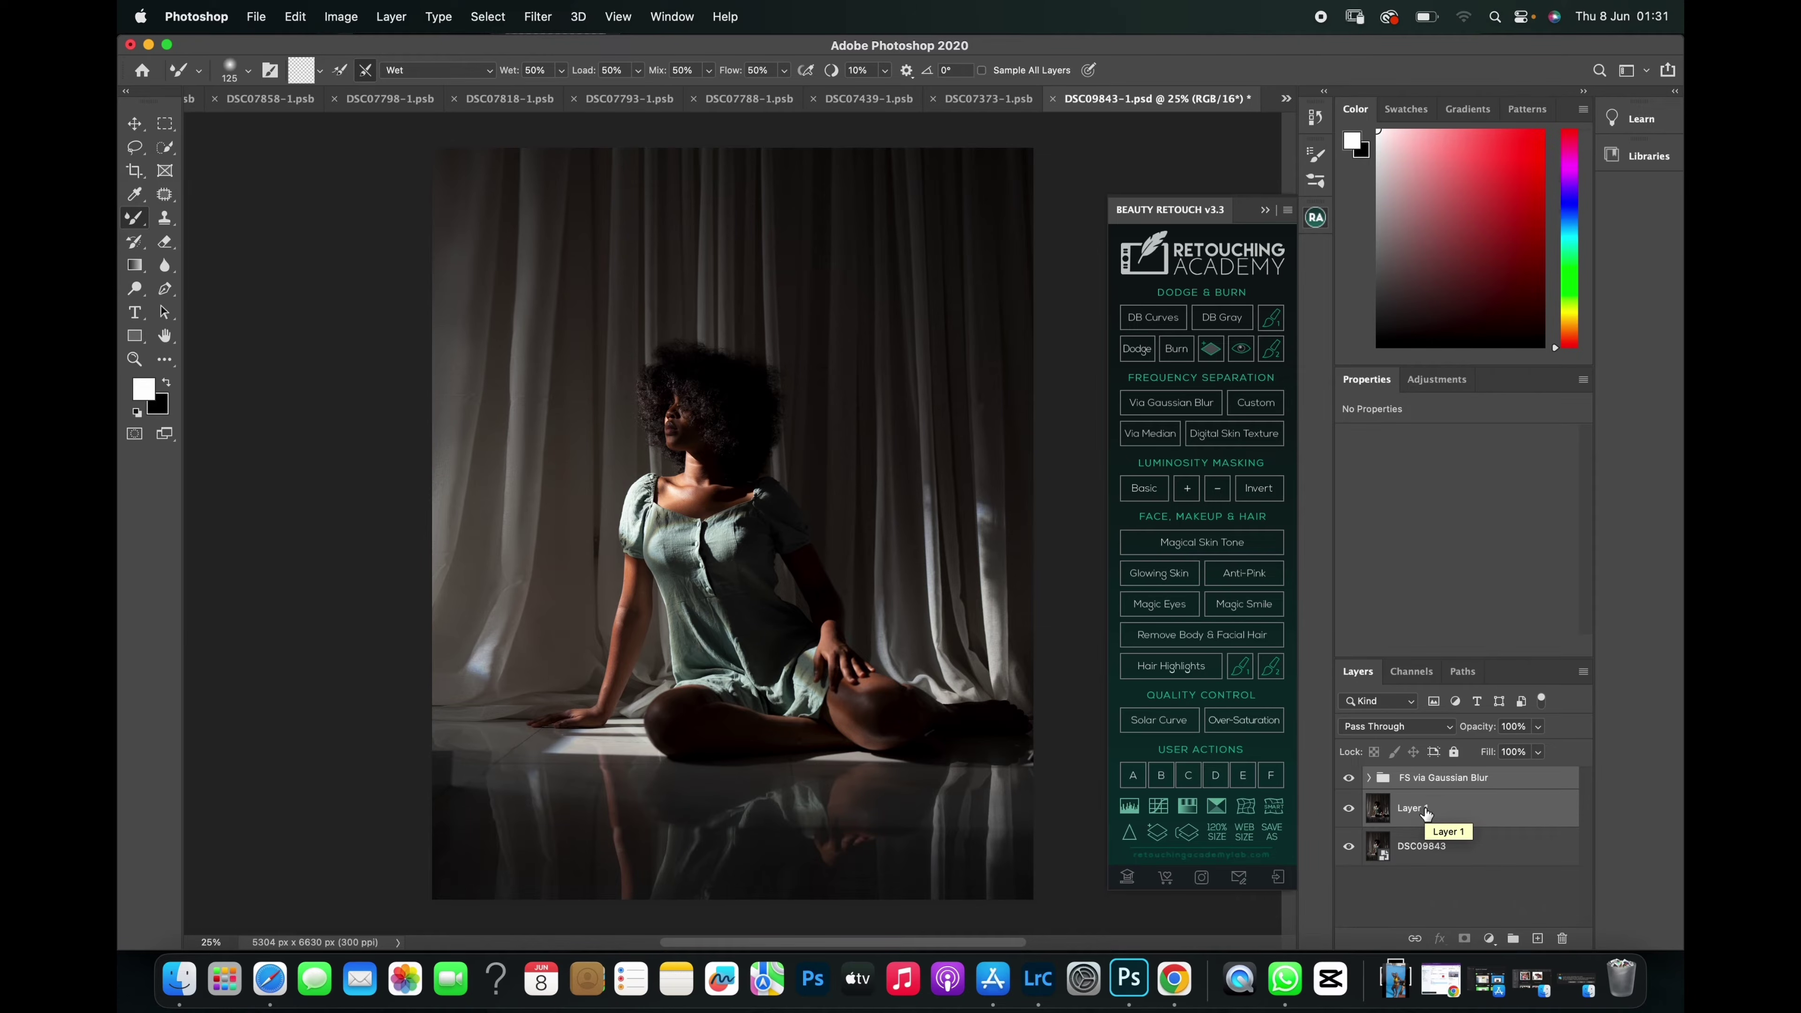
key(super+g)
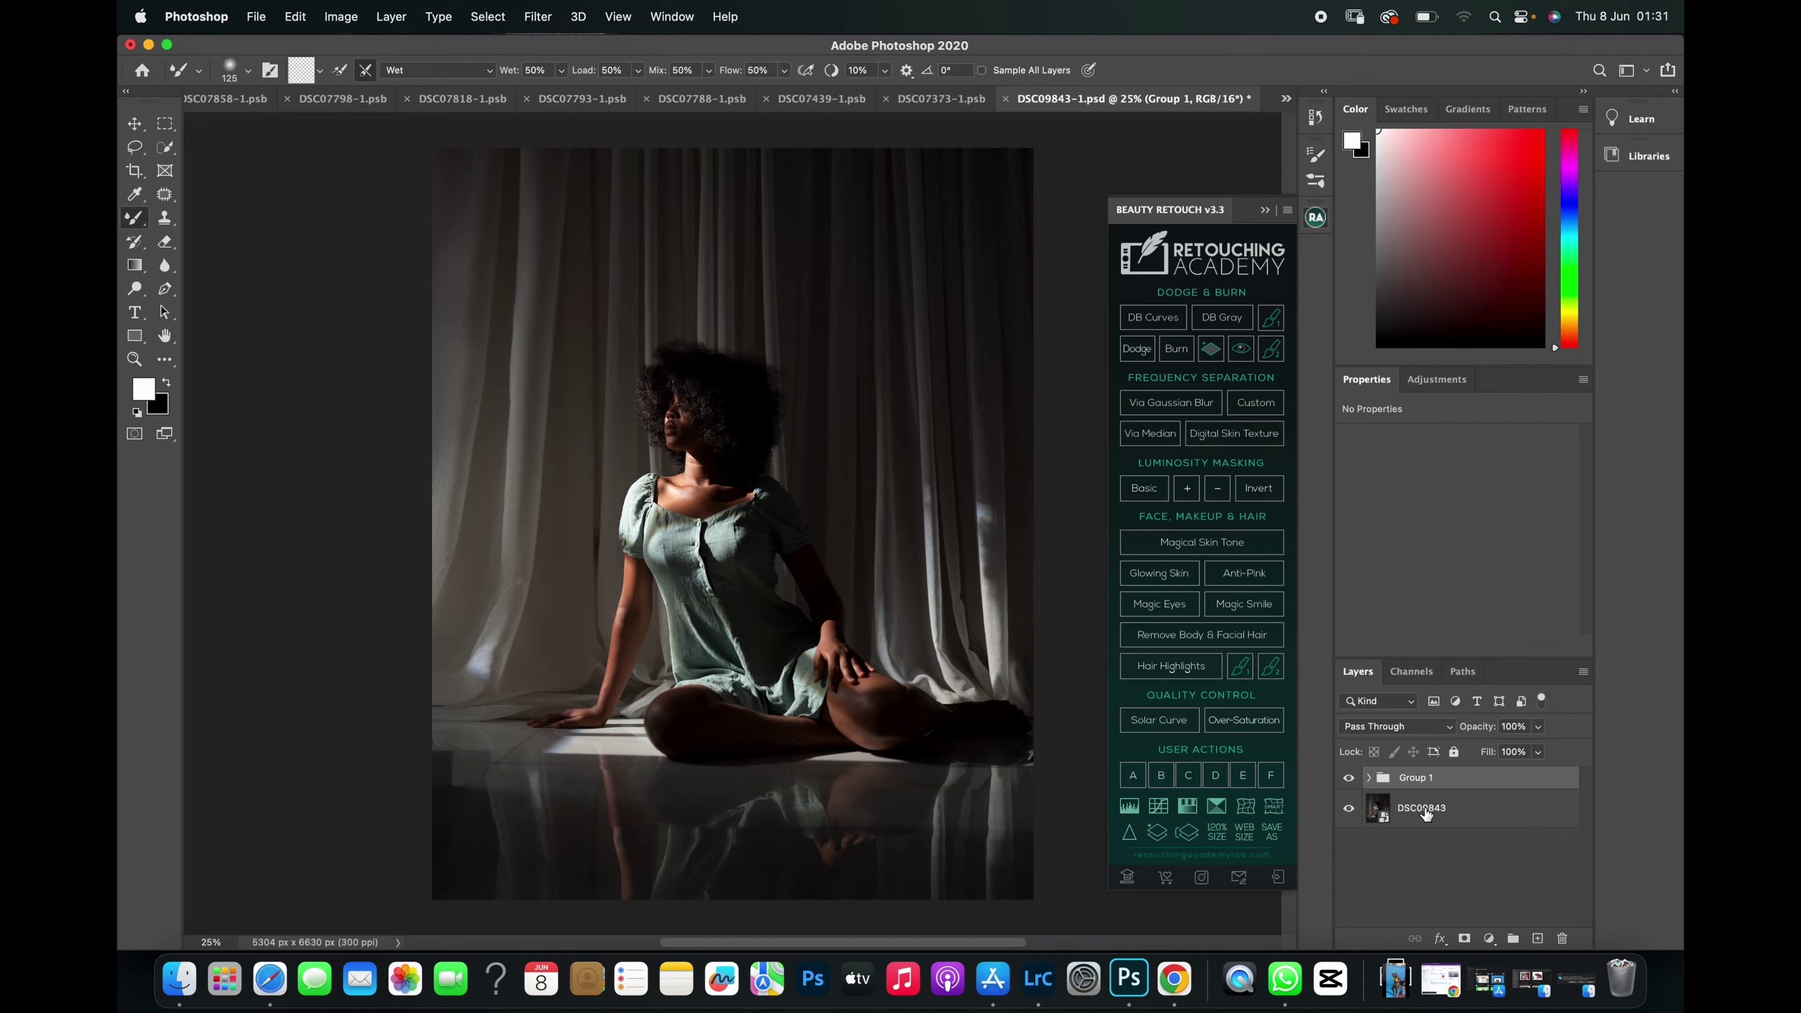
key(super+j)
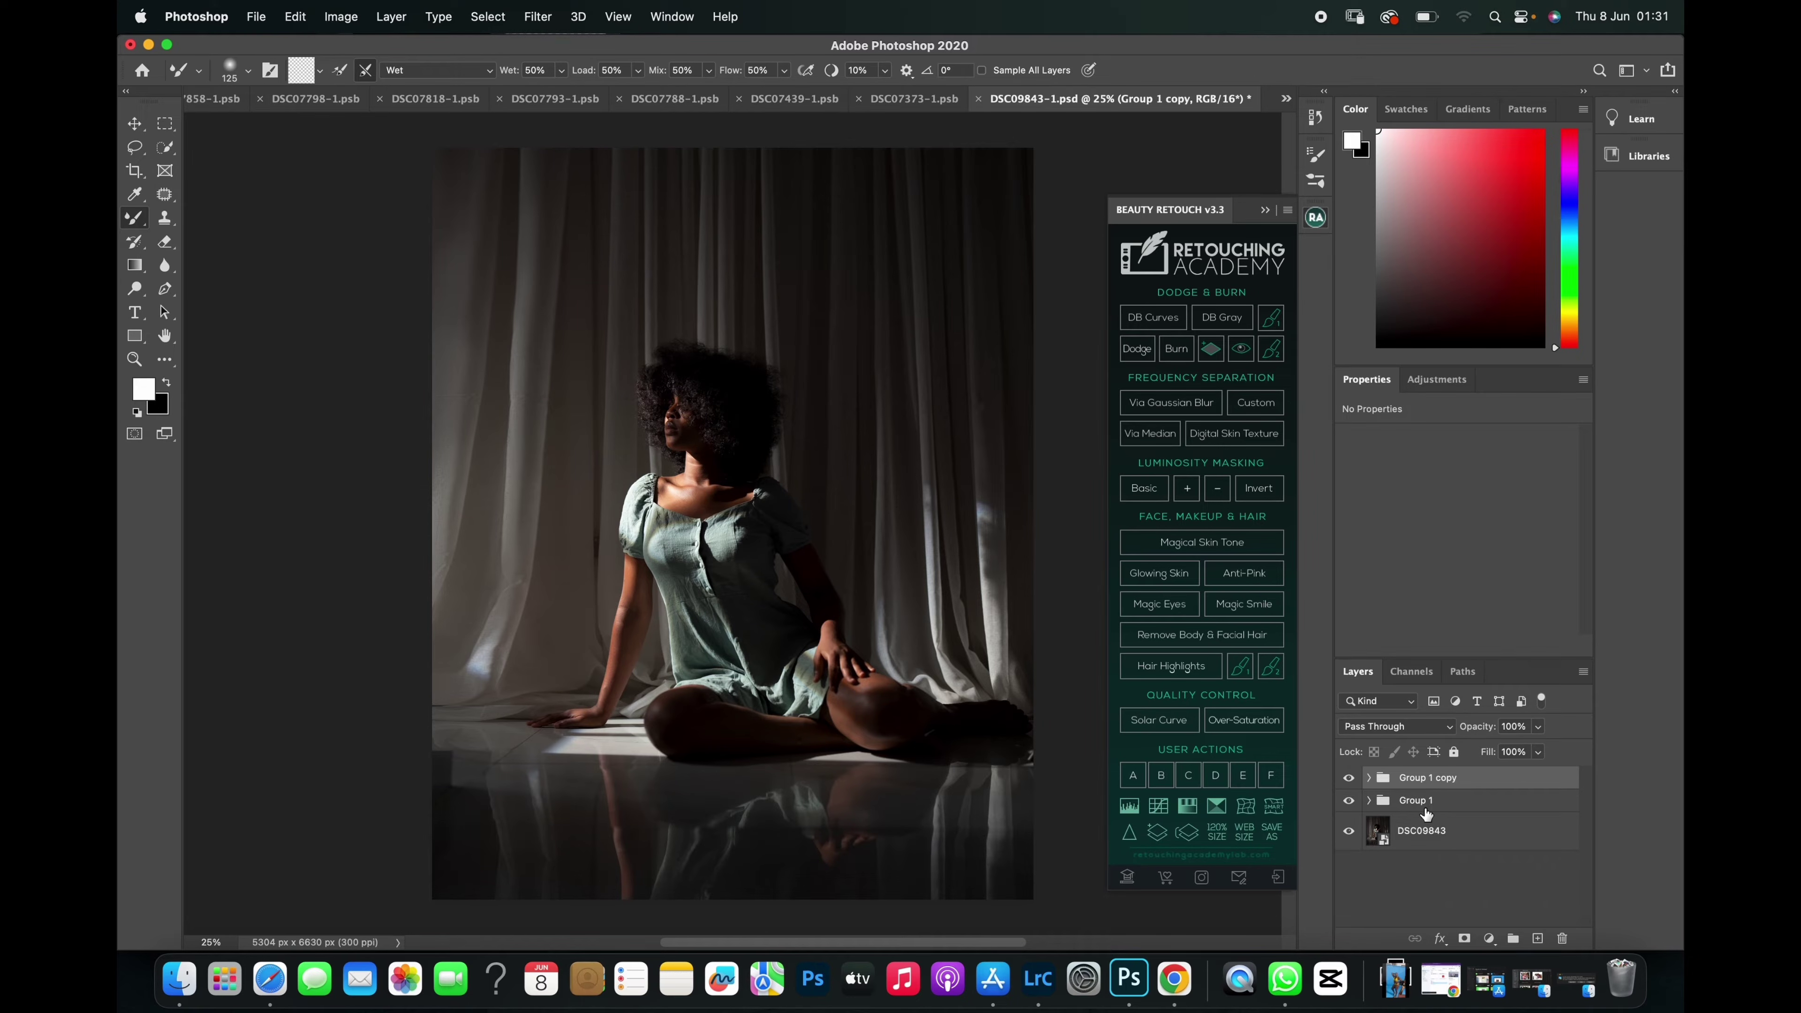
key(super+e)
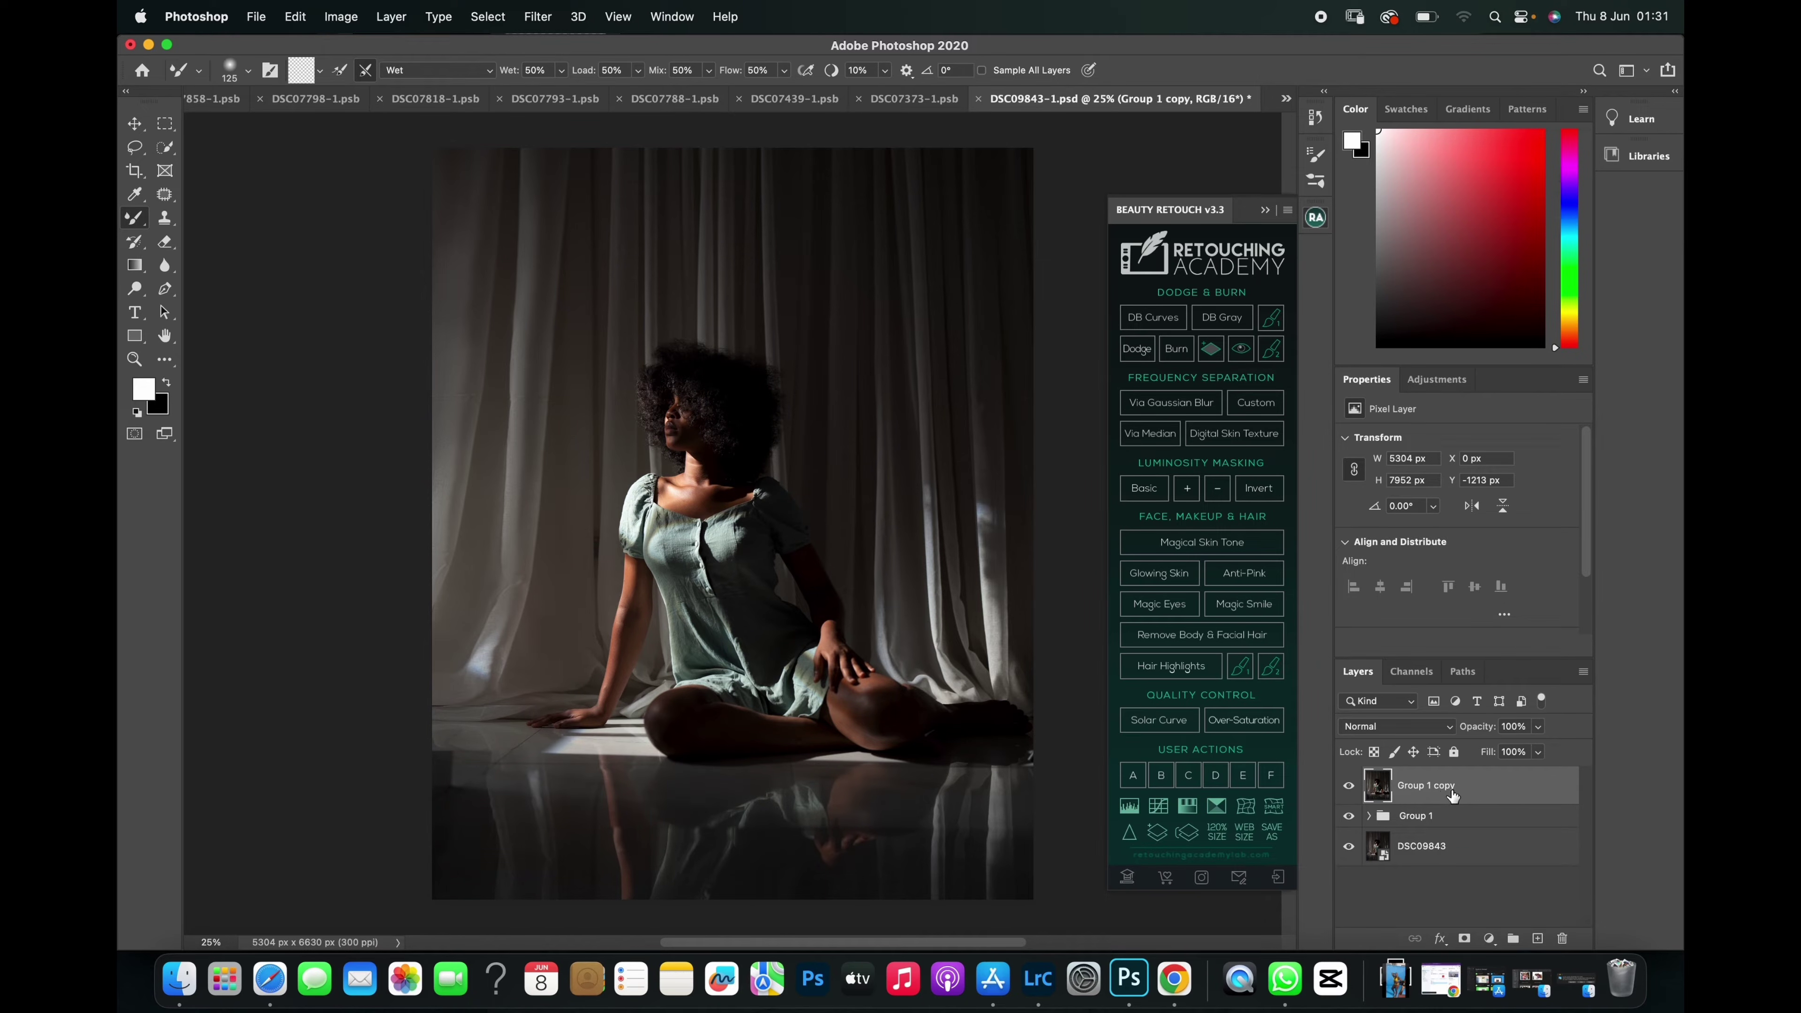
key(slash)
key(slash)
Add a Selective Color adjustment layer above the merged copy and choose Reds as the color range.
click(1490, 938)
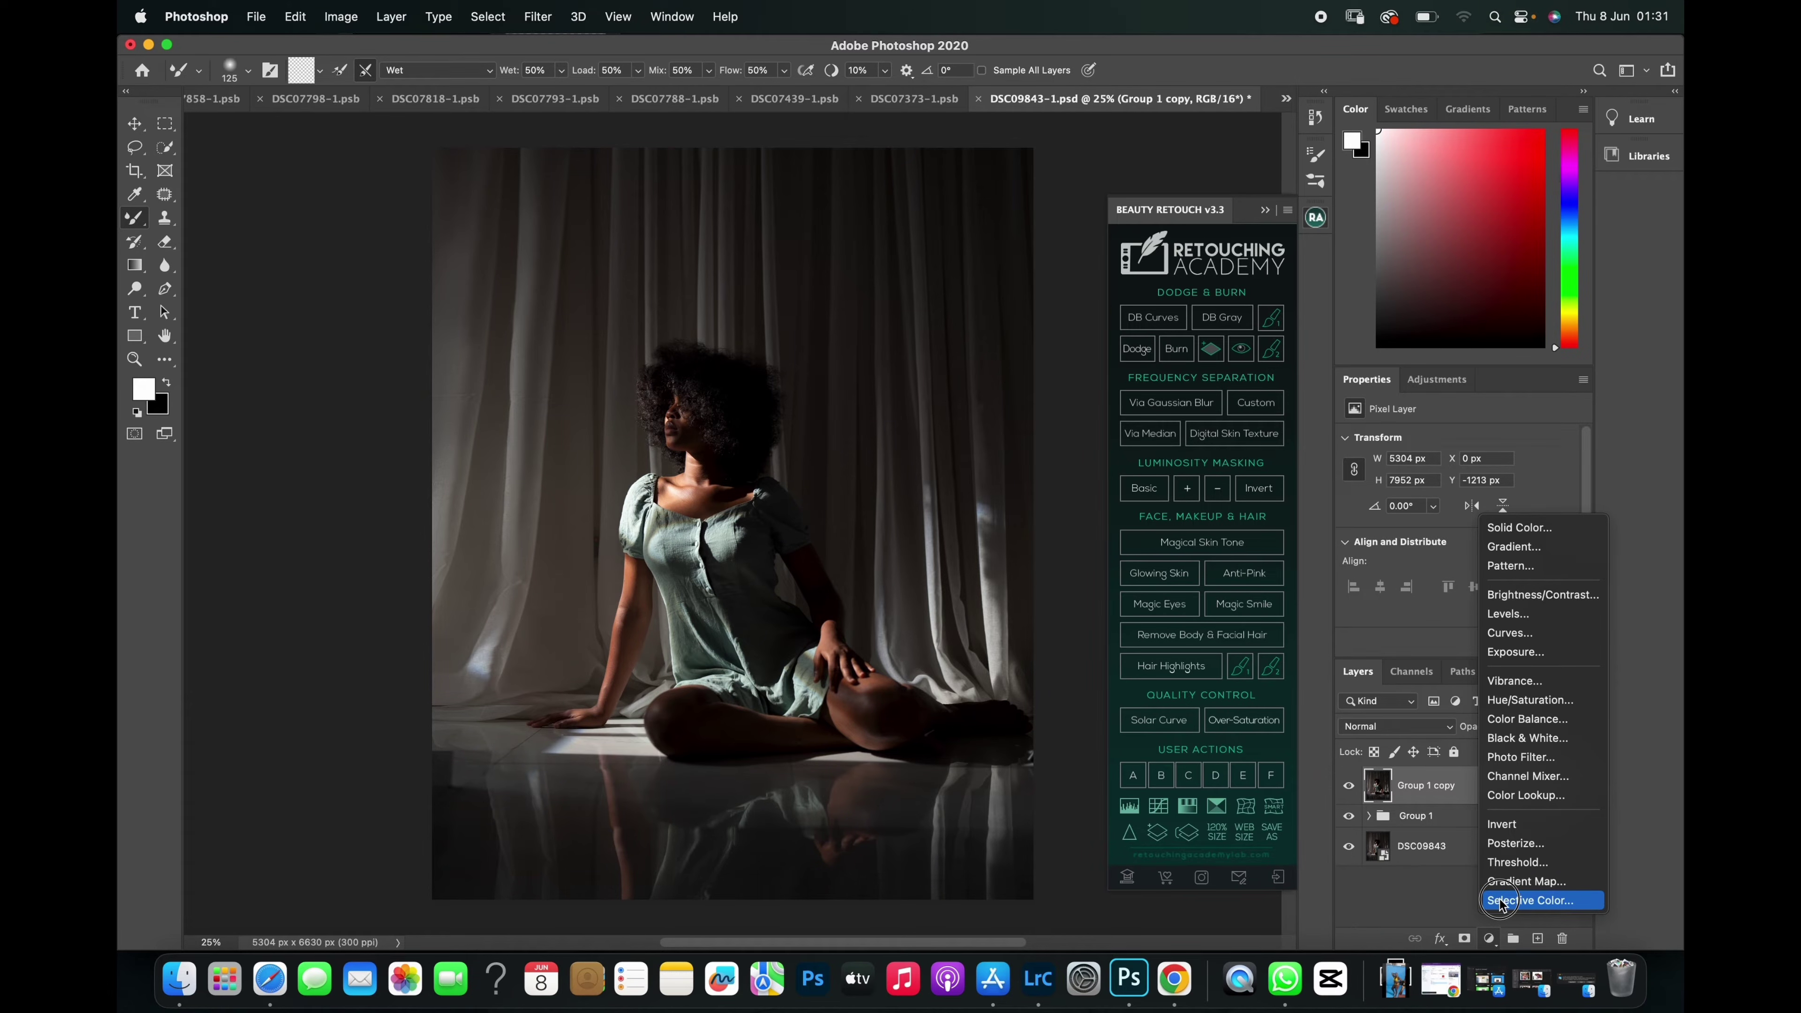
key(Escape)
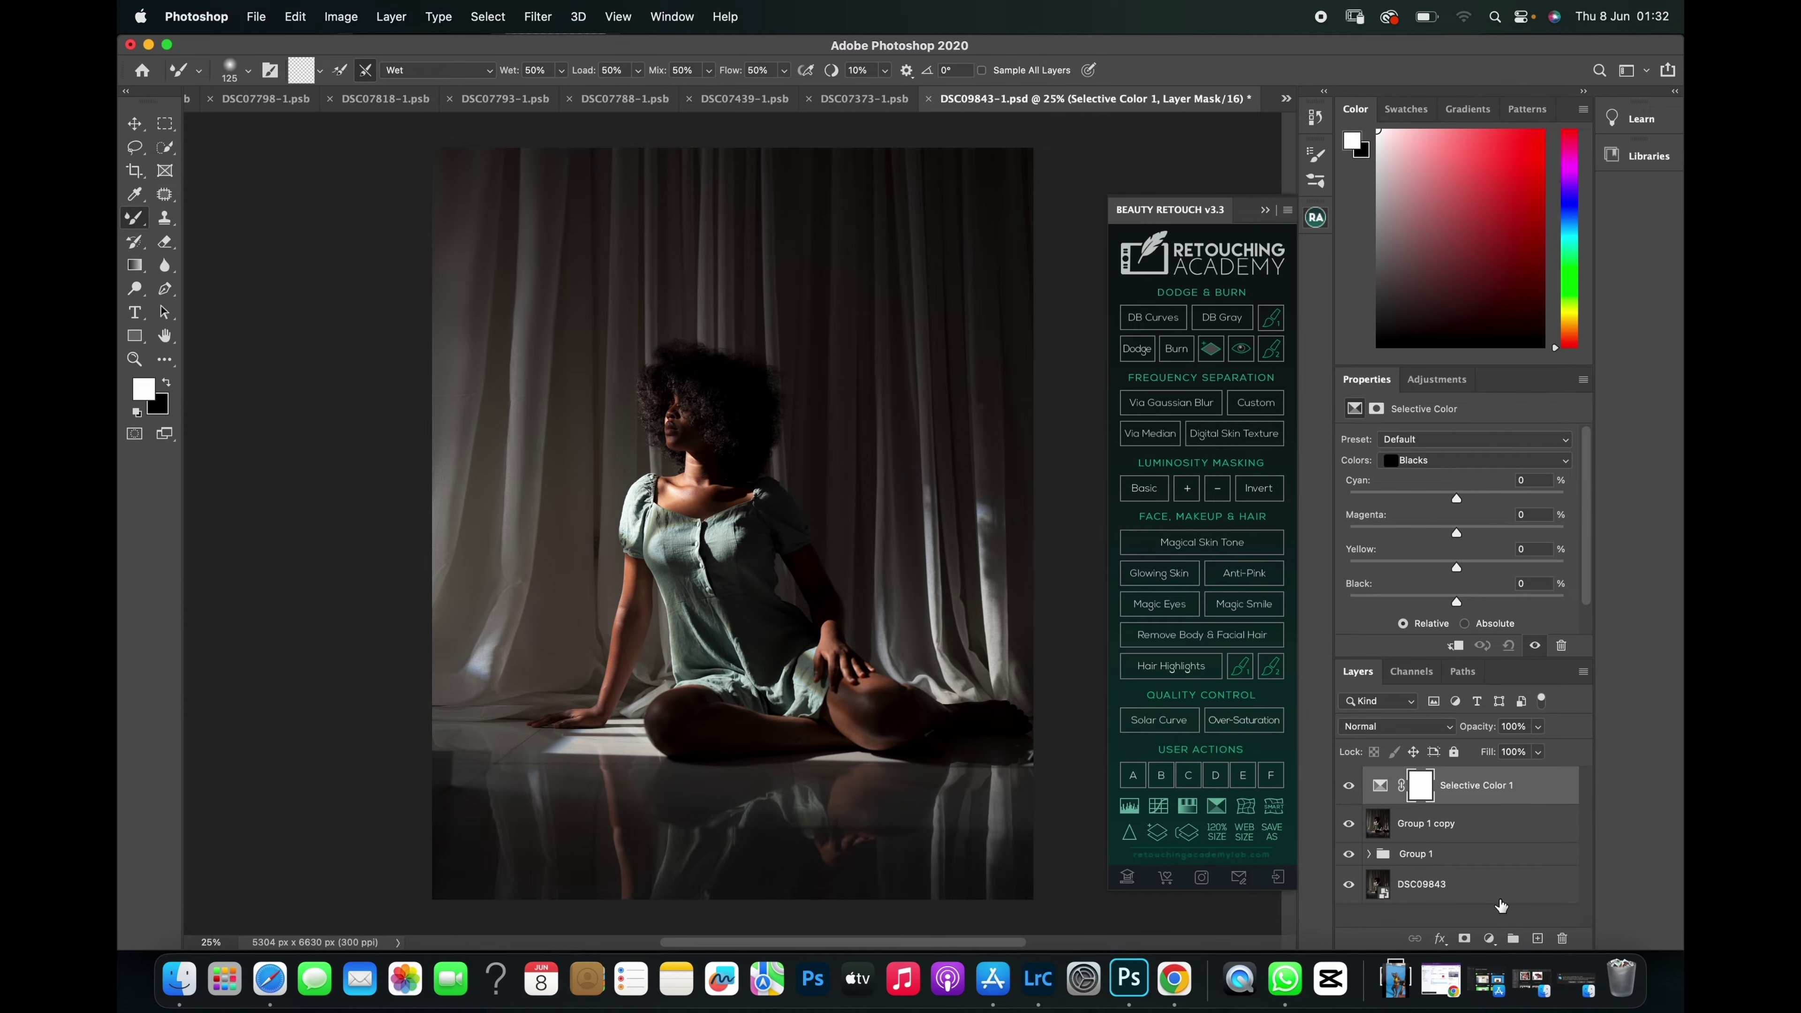
click(1426, 462)
click(1434, 458)
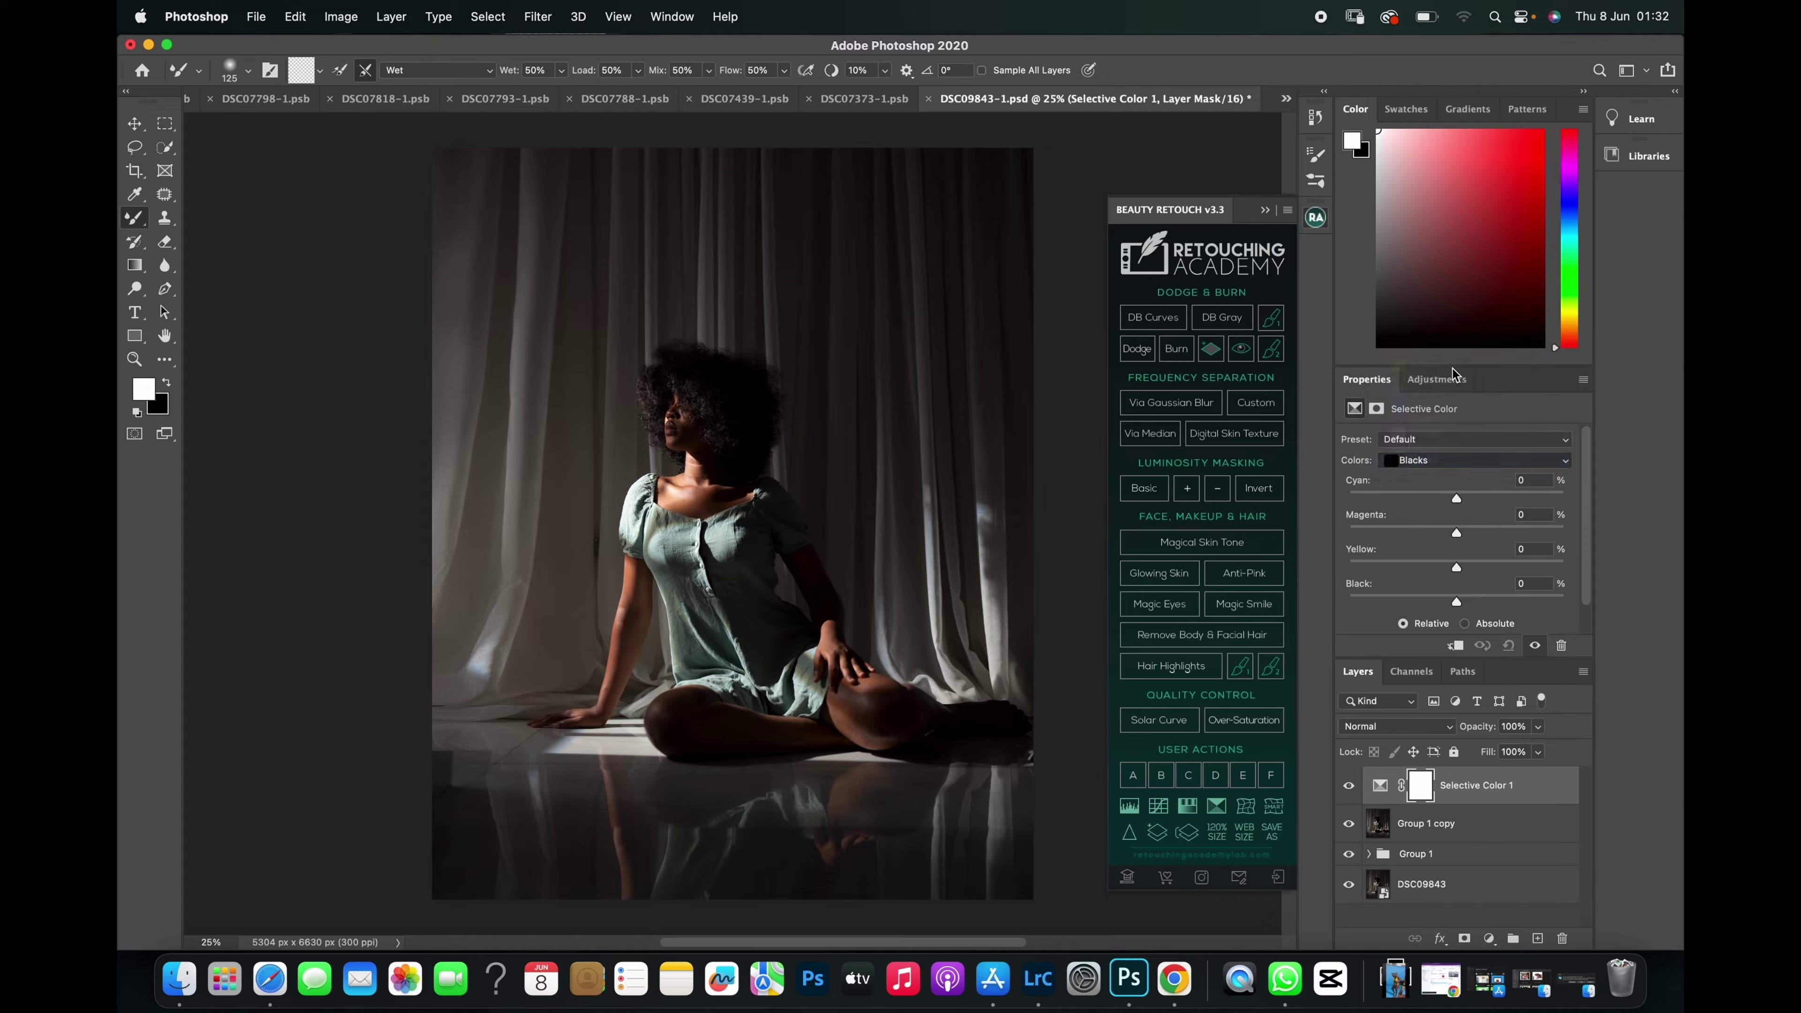
click(1433, 458)
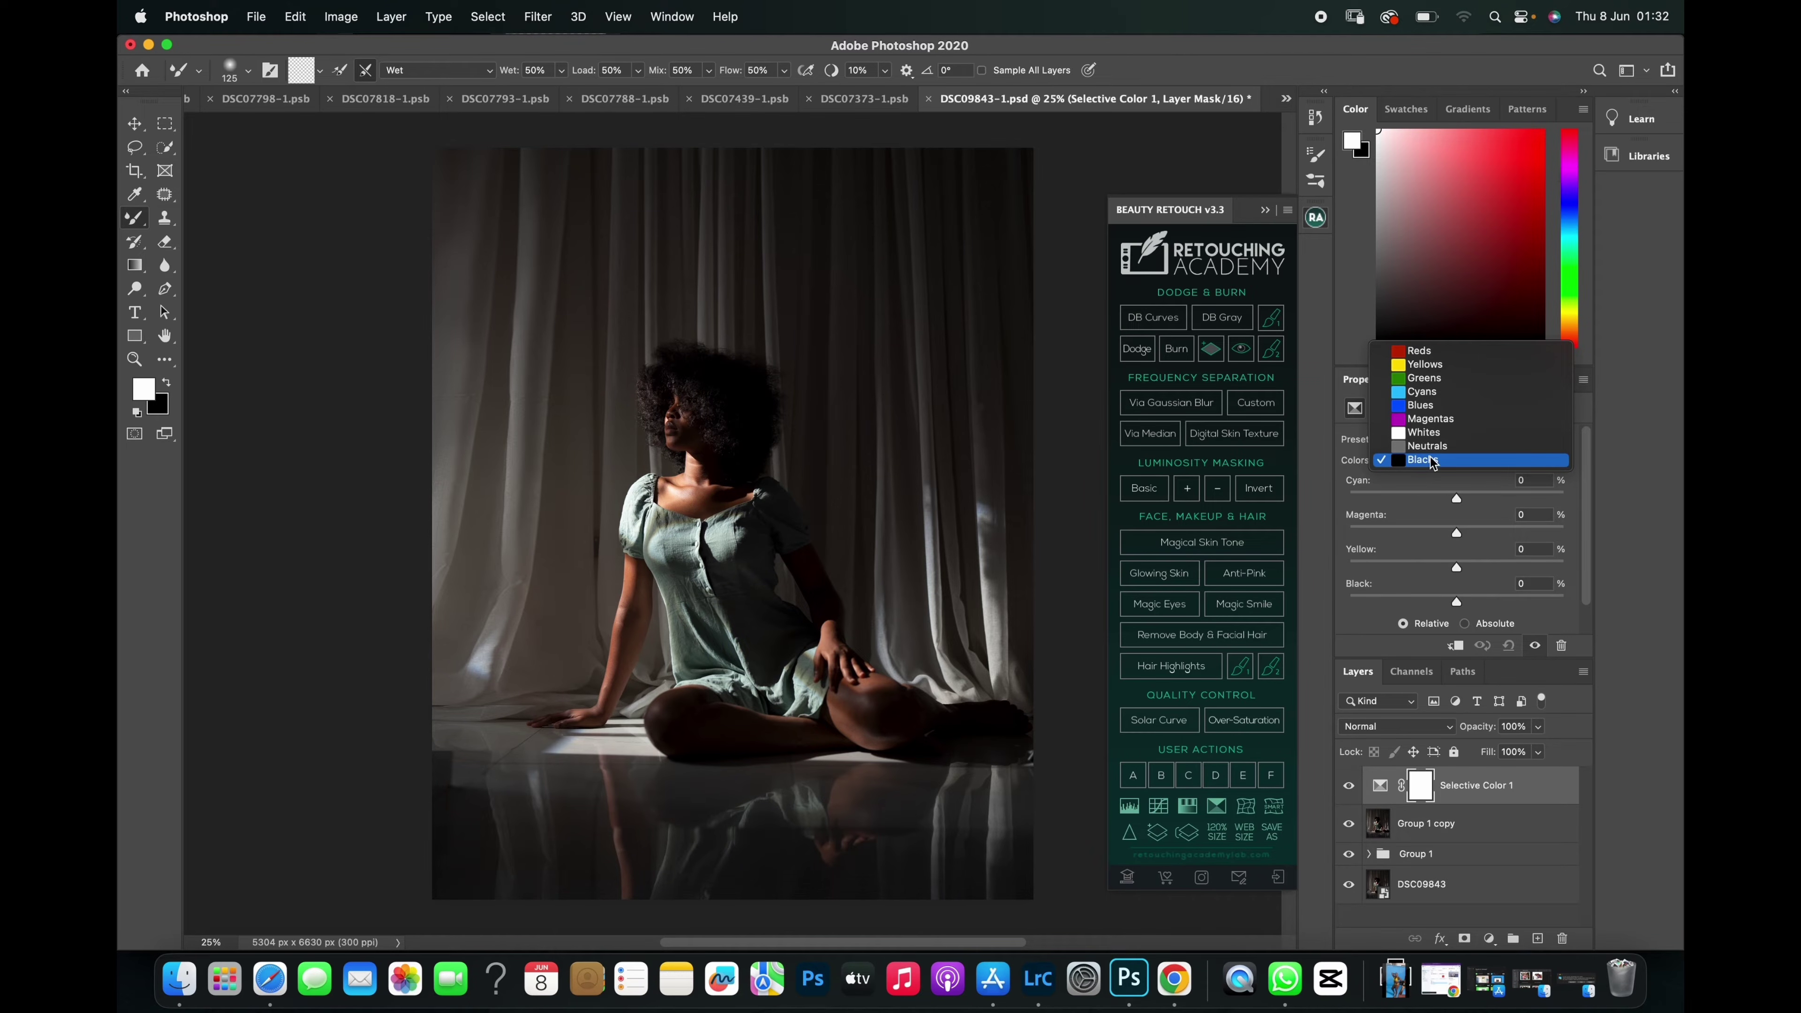
click(1421, 350)
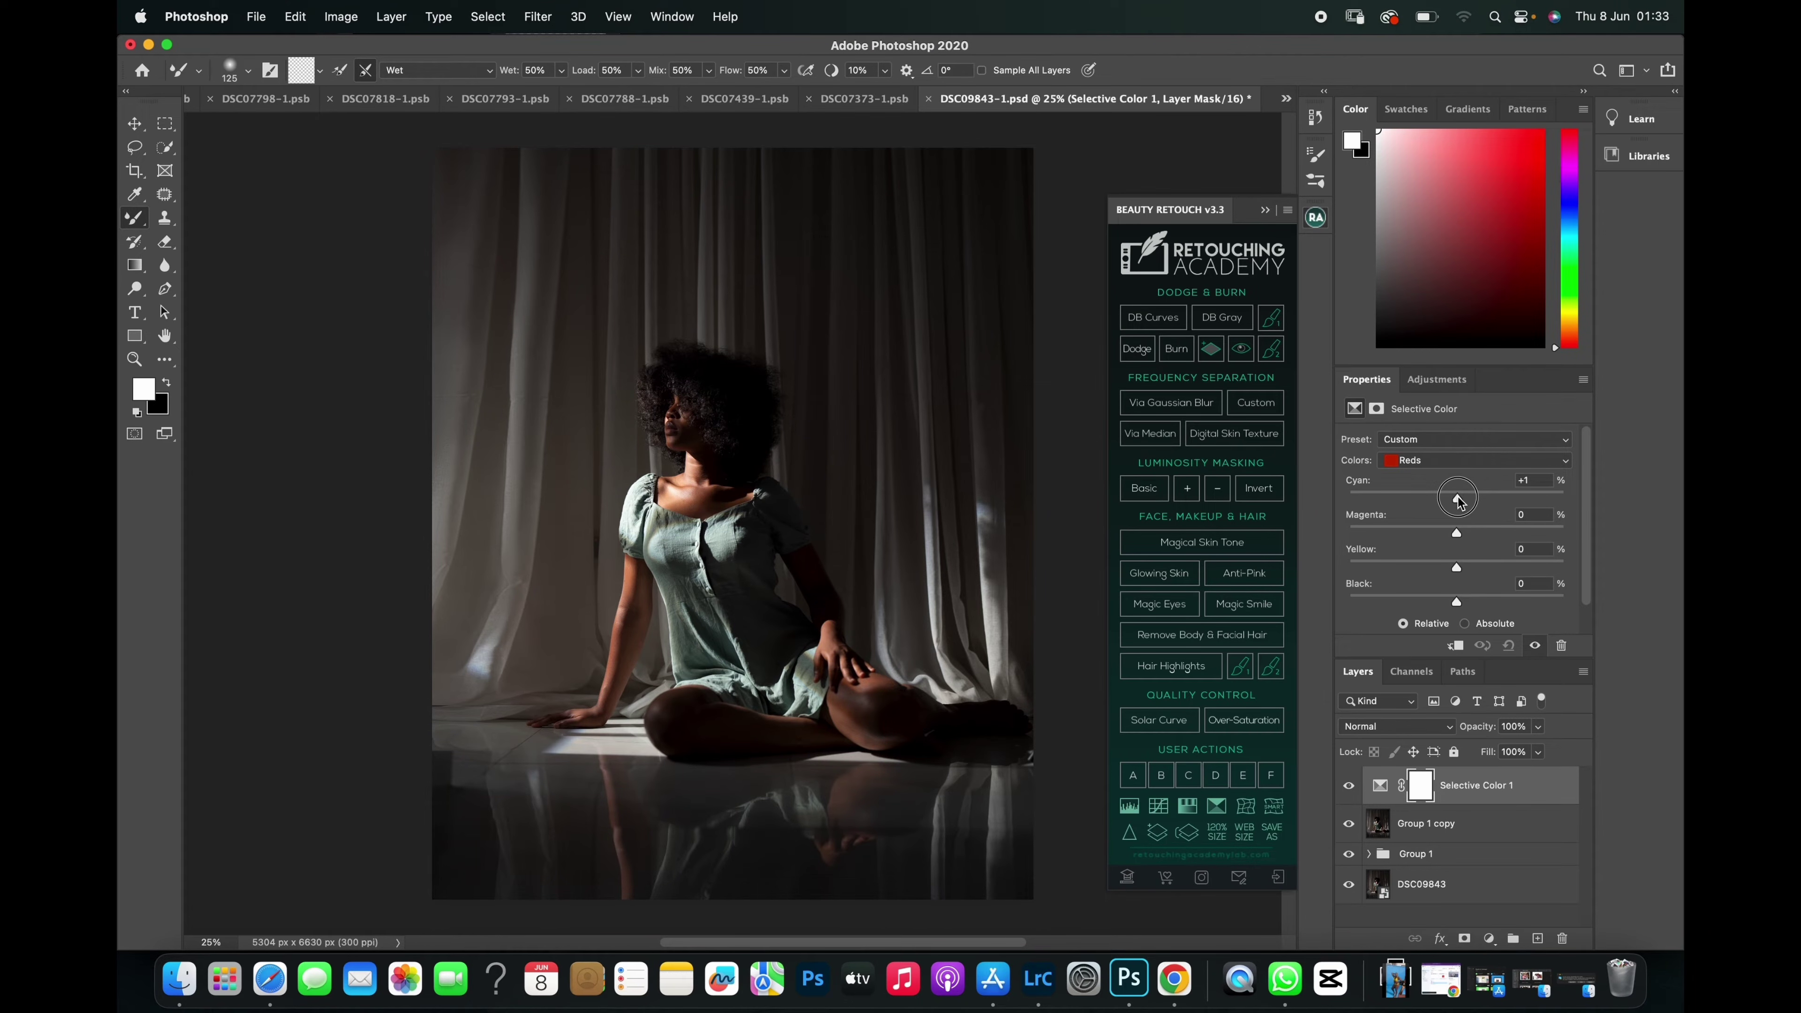
Set cyan to +10% in the Reds of the Selective Color adjustment.
drag(1459, 500, 1575, 508)
drag(1574, 504, 1561, 508)
drag(1562, 514, 1513, 519)
drag(1512, 518, 1506, 520)
drag(1505, 517, 1467, 505)
Examine the skin on the face and chest up close with the Selective Color layer hidden and shown.
scroll(706, 490, up, 2)
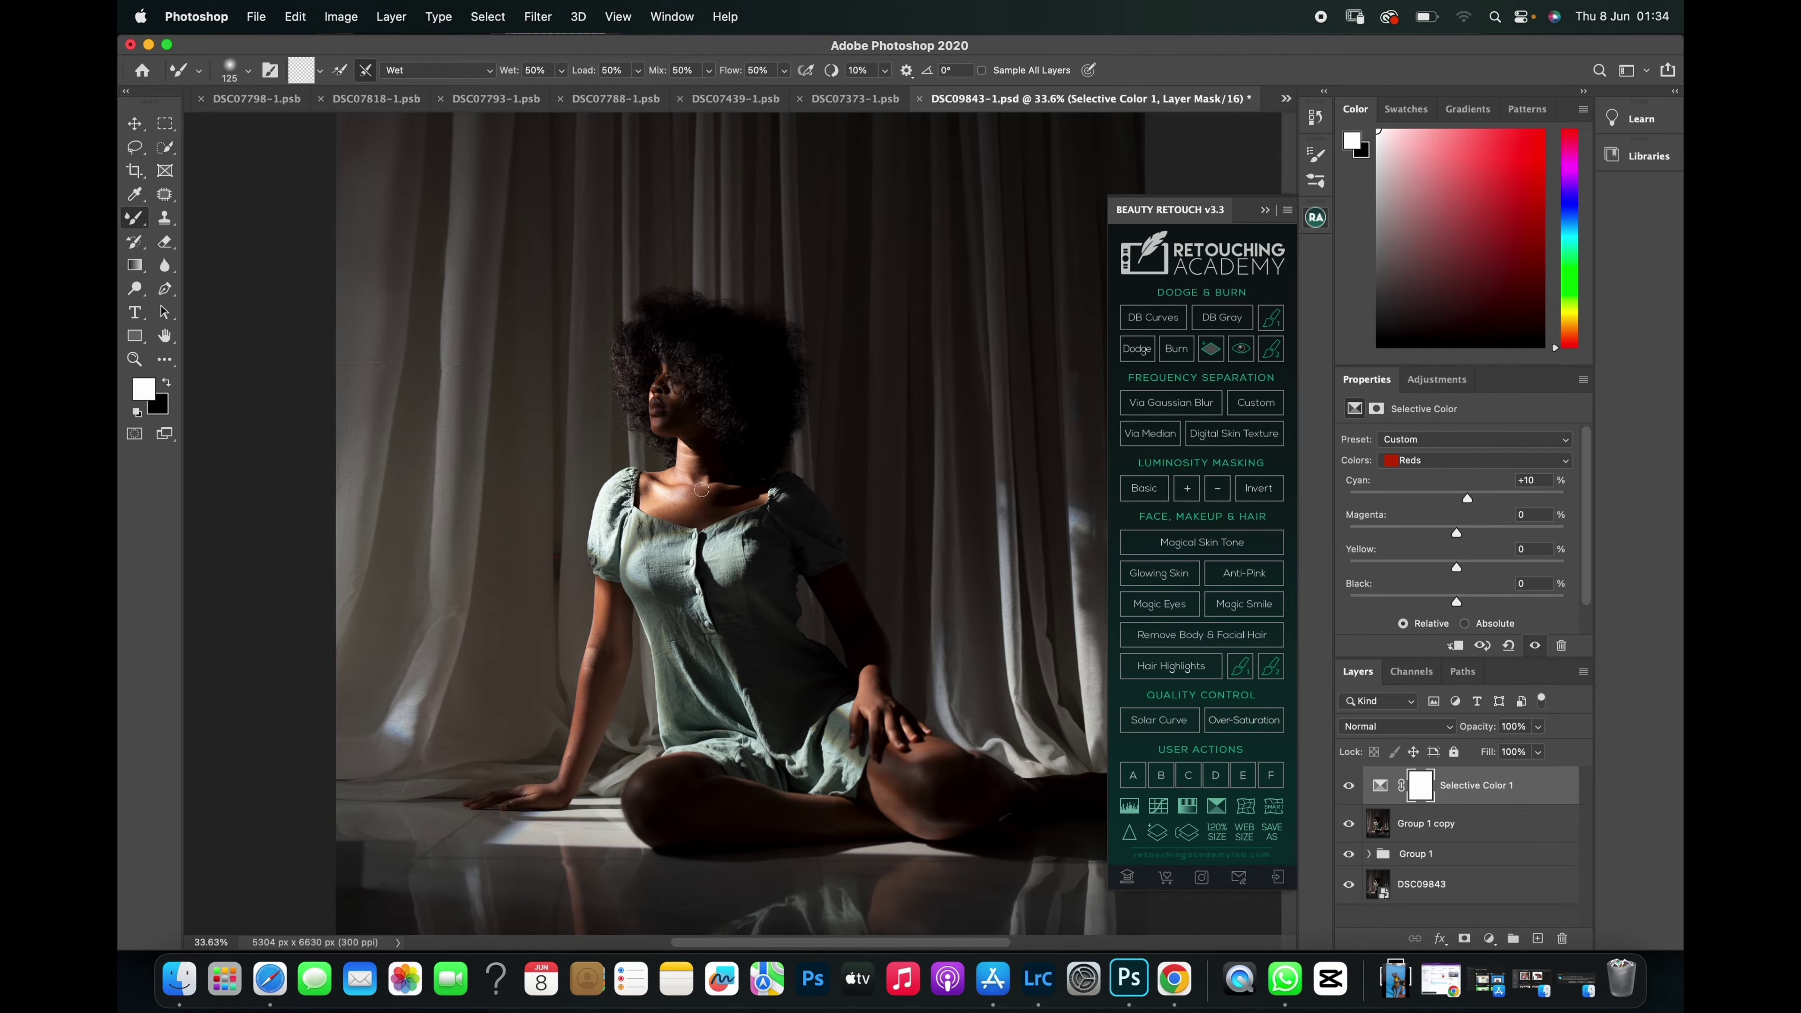
scroll(701, 489, up, 4)
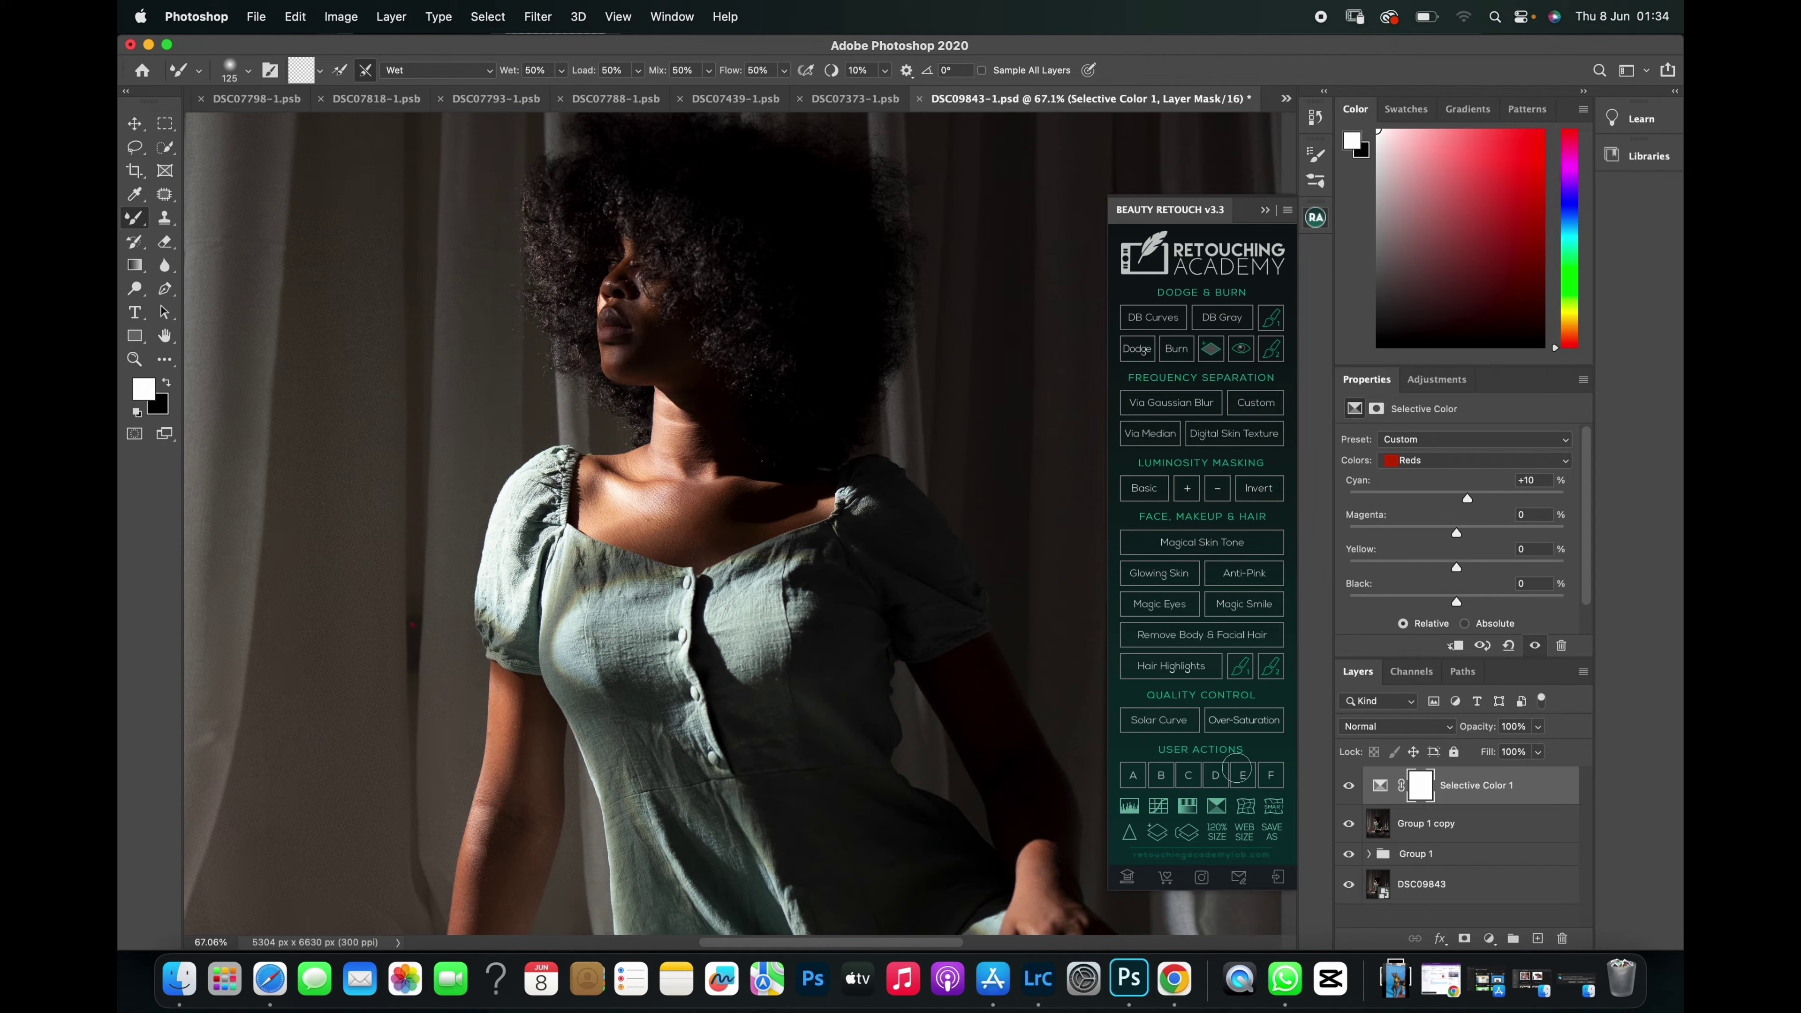
click(1348, 786)
click(1349, 786)
scroll(780, 524, up, 2)
scroll(659, 529, up, 3)
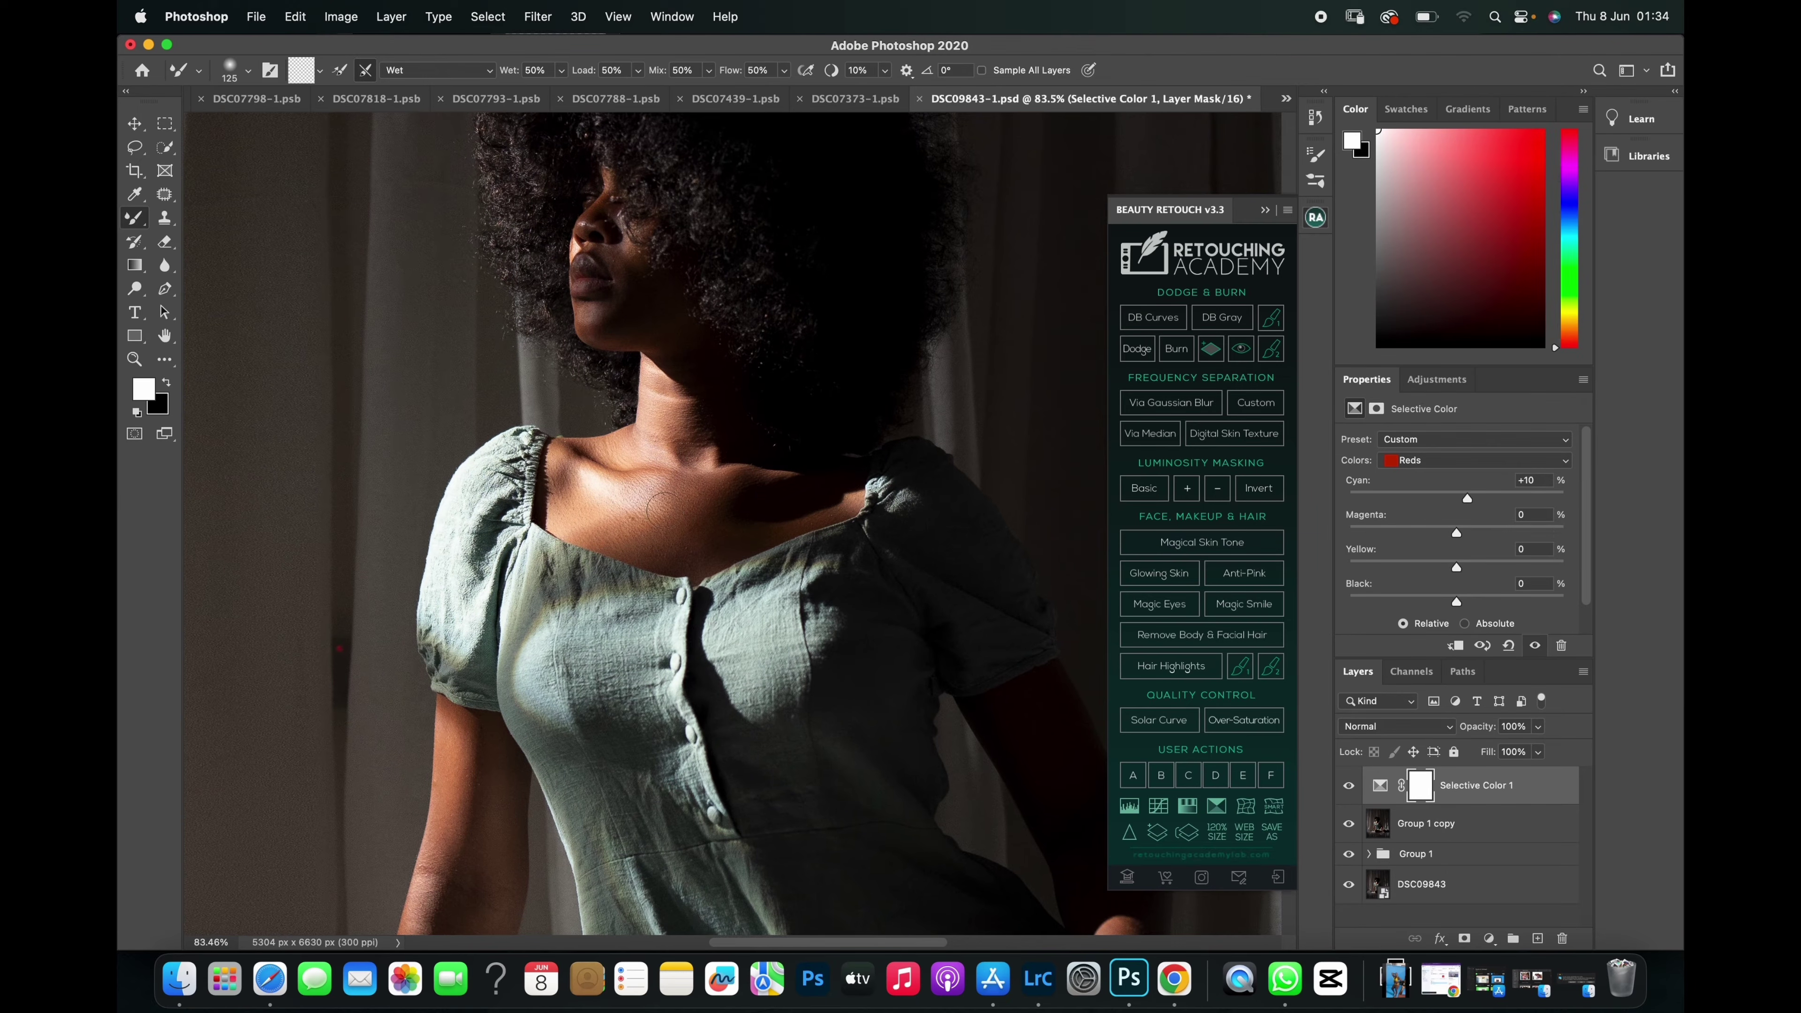
scroll(646, 524, up, 1)
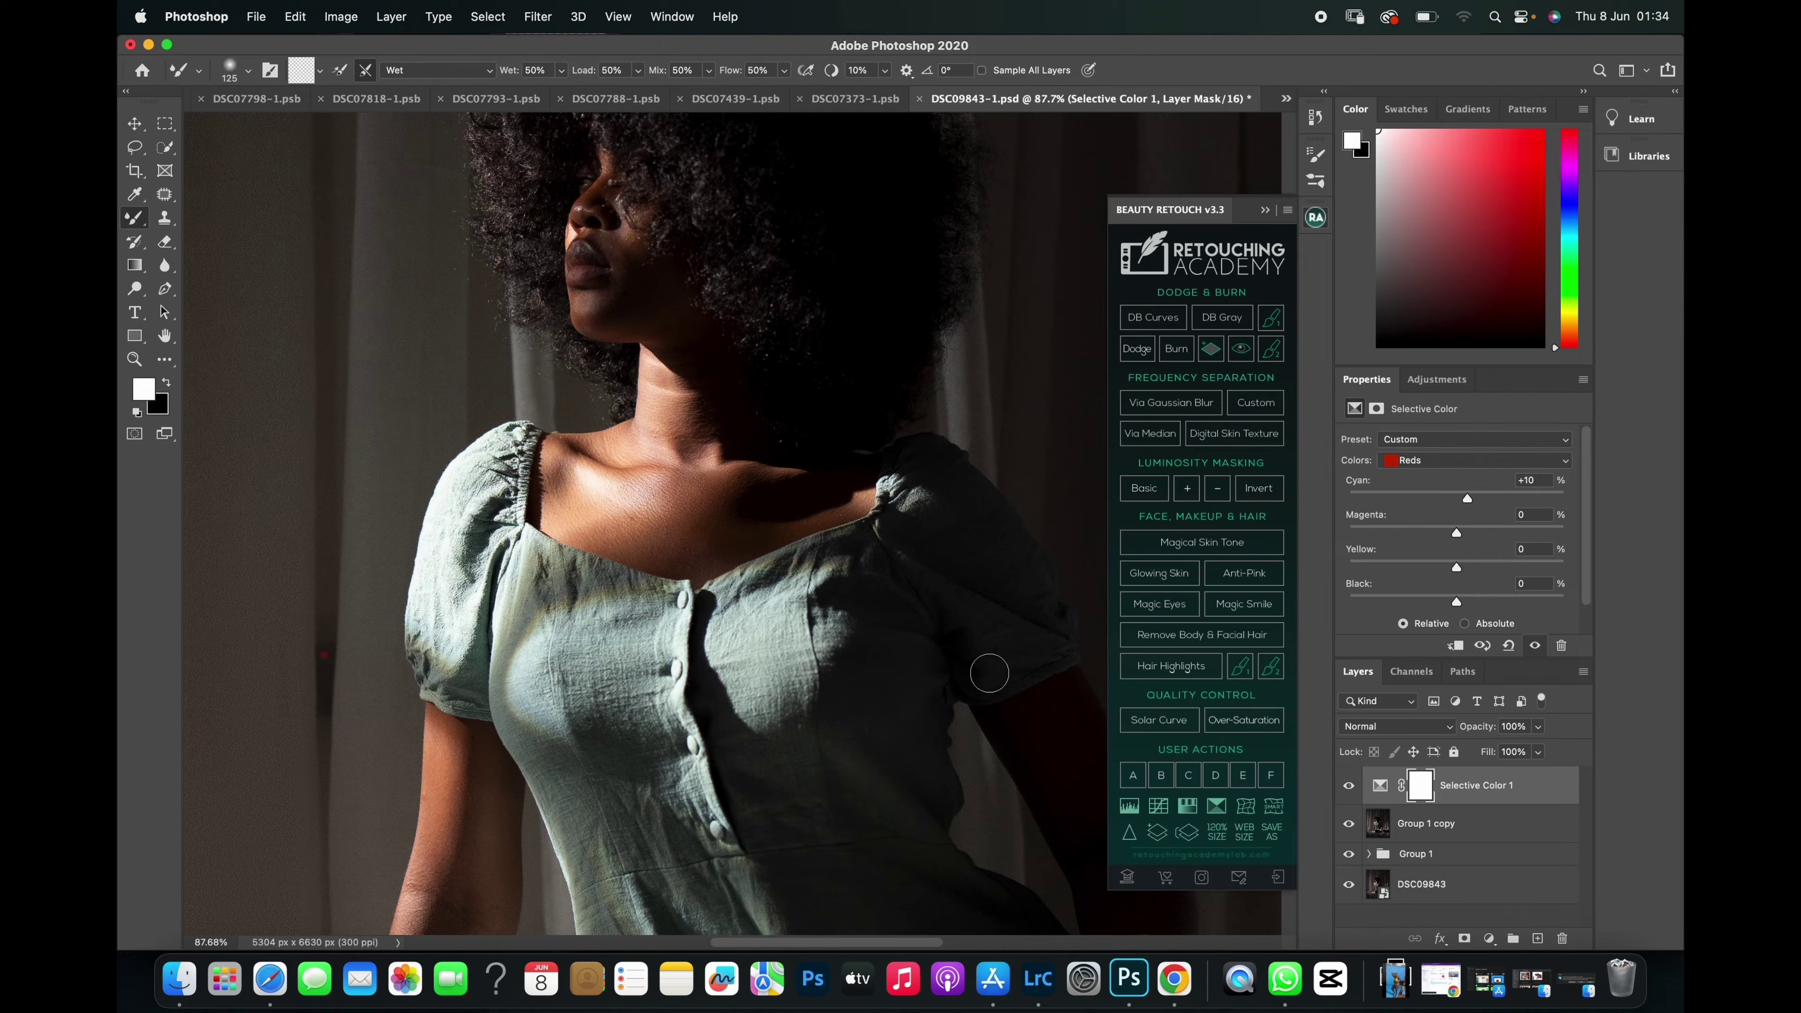
click(1350, 789)
click(1350, 789)
In the Reds, set magenta to +11% and yellow to +10%.
click(1457, 532)
mouse_move(1459, 537)
mouse_down()
mouse_move(1303, 564)
mouse_move(1500, 542)
mouse_move(1476, 536)
mouse_up()
drag(1474, 530, 1465, 528)
drag(1465, 529, 1469, 532)
drag(1460, 571, 1466, 573)
drag(1467, 574, 1468, 575)
Try extreme black values in the Reds and settle on +11%.
click(1457, 604)
drag(1457, 603, 1477, 602)
drag(1477, 603, 1586, 607)
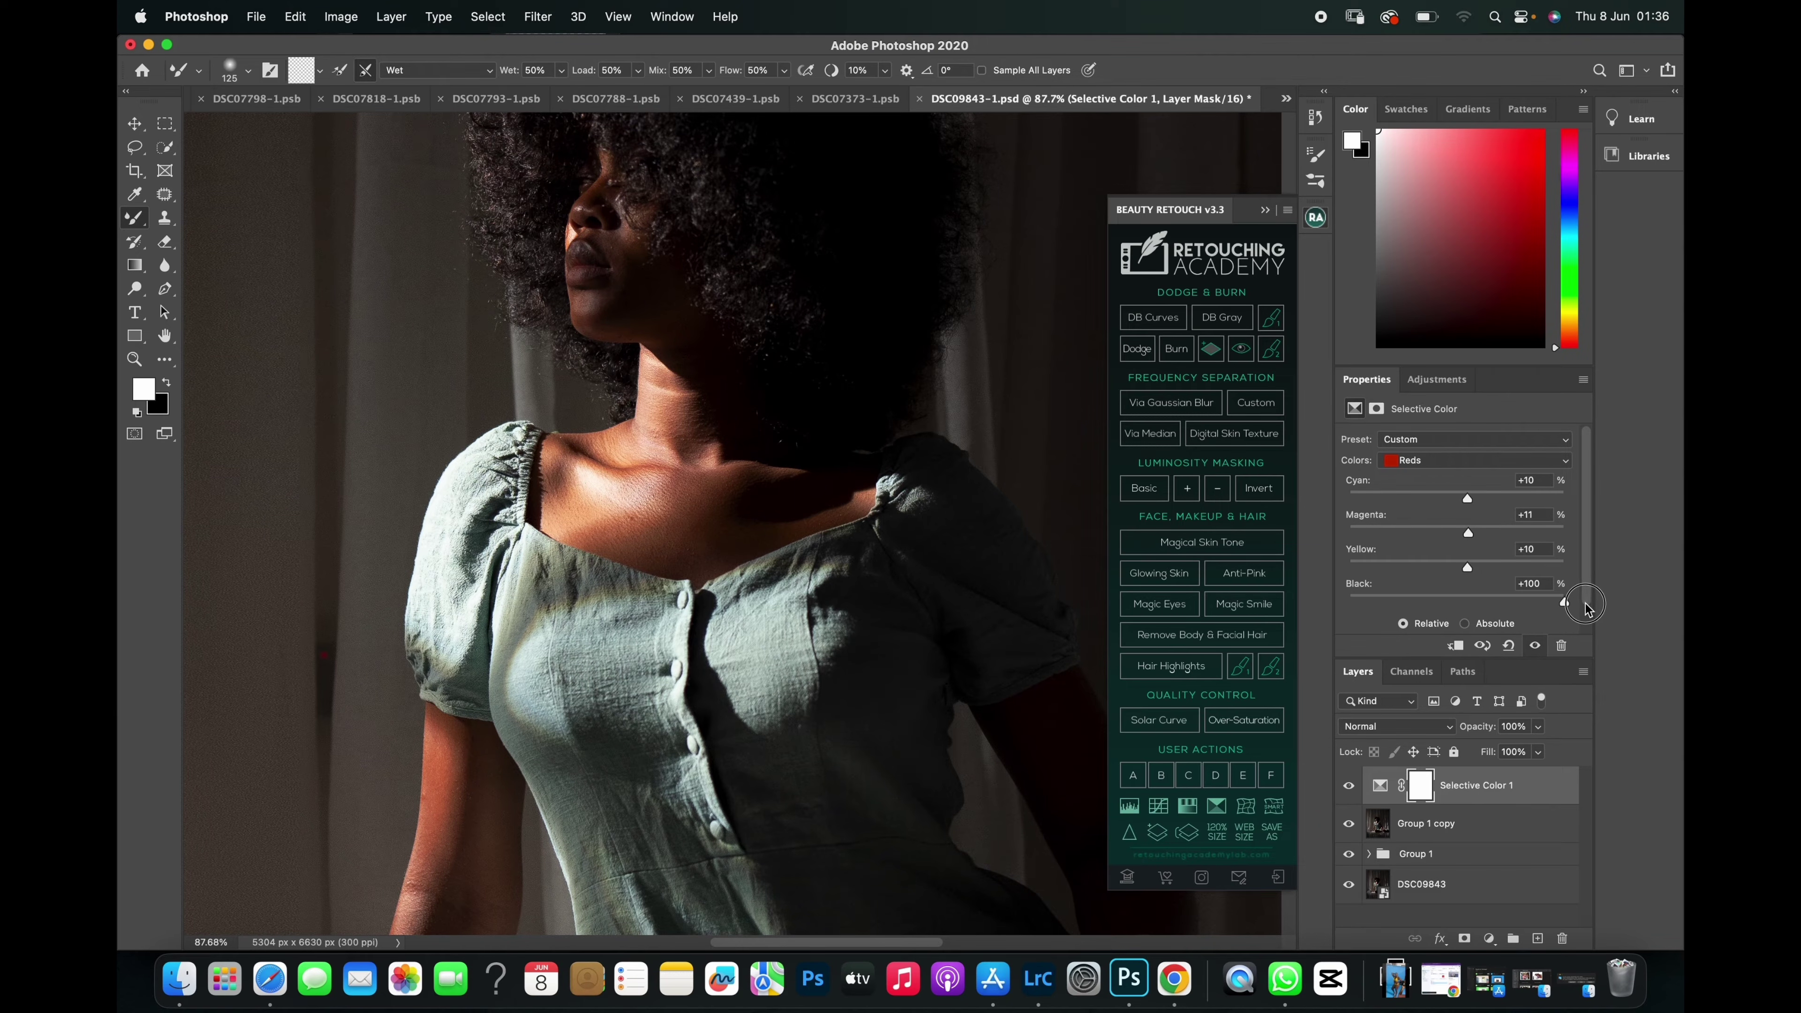
drag(1586, 607, 1472, 607)
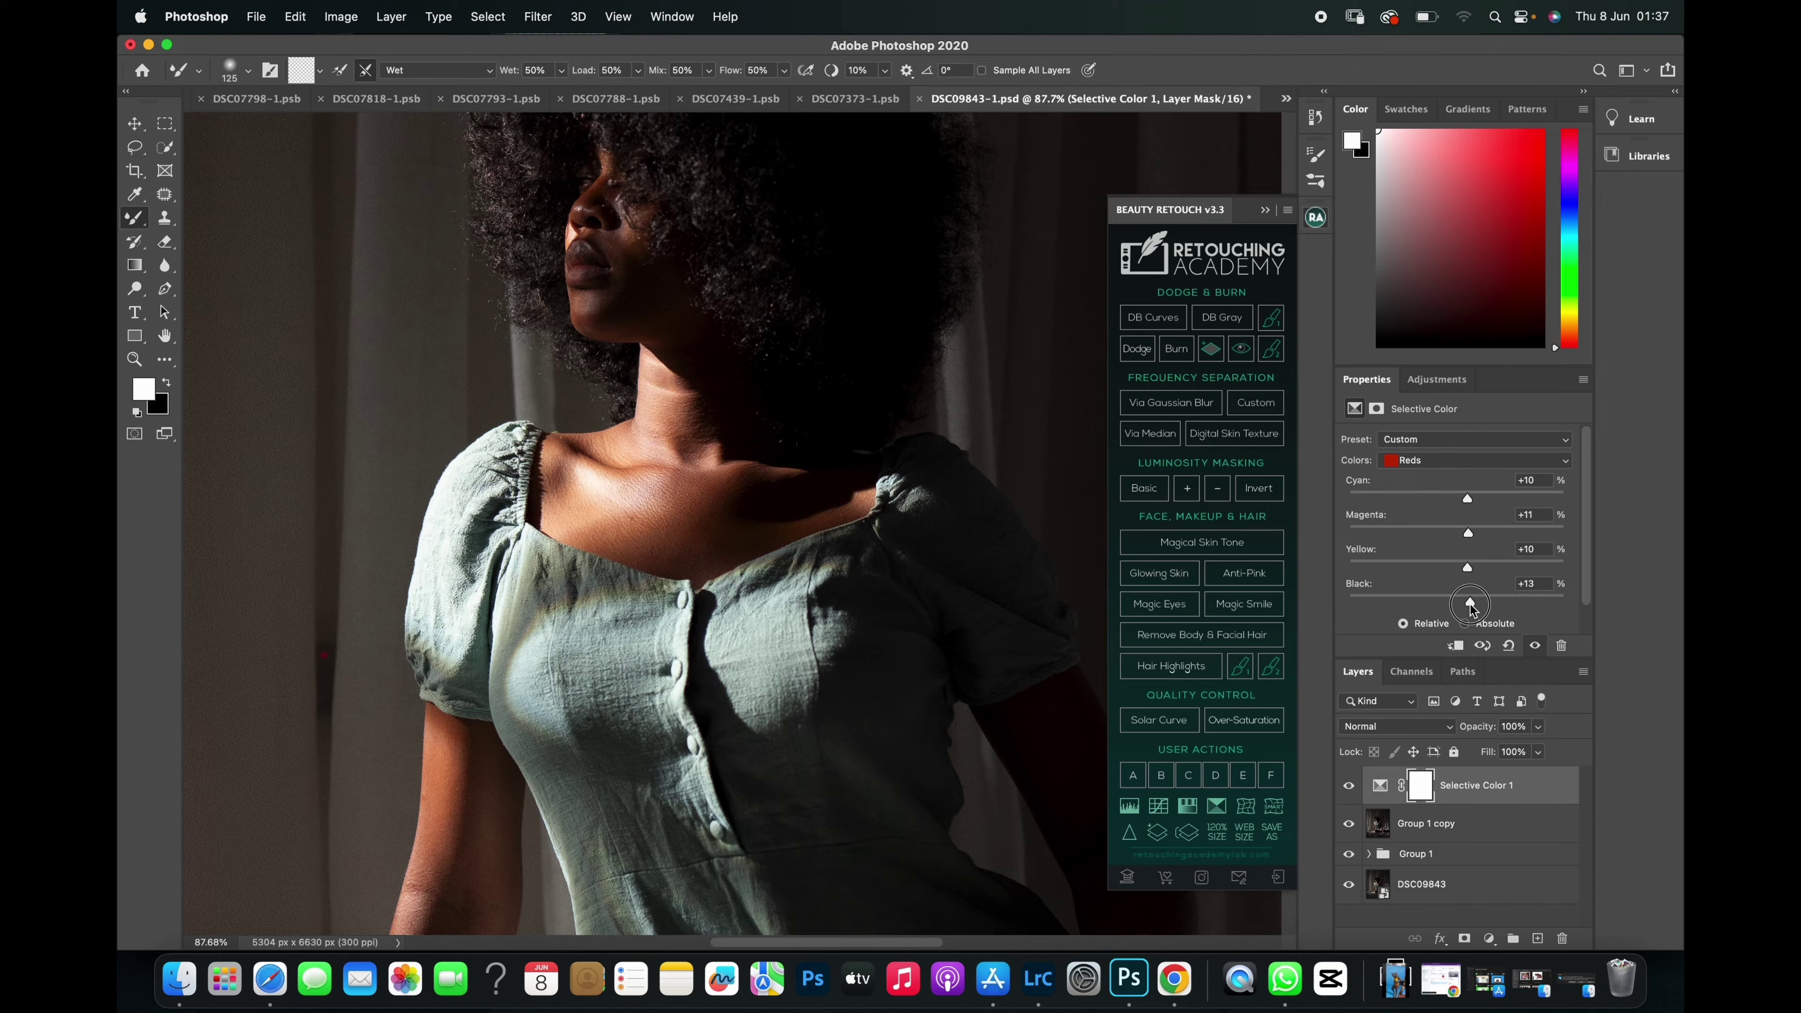
drag(1470, 605, 1468, 601)
Compare the Reds correction before and after, both close up and on the whole figure.
click(1349, 788)
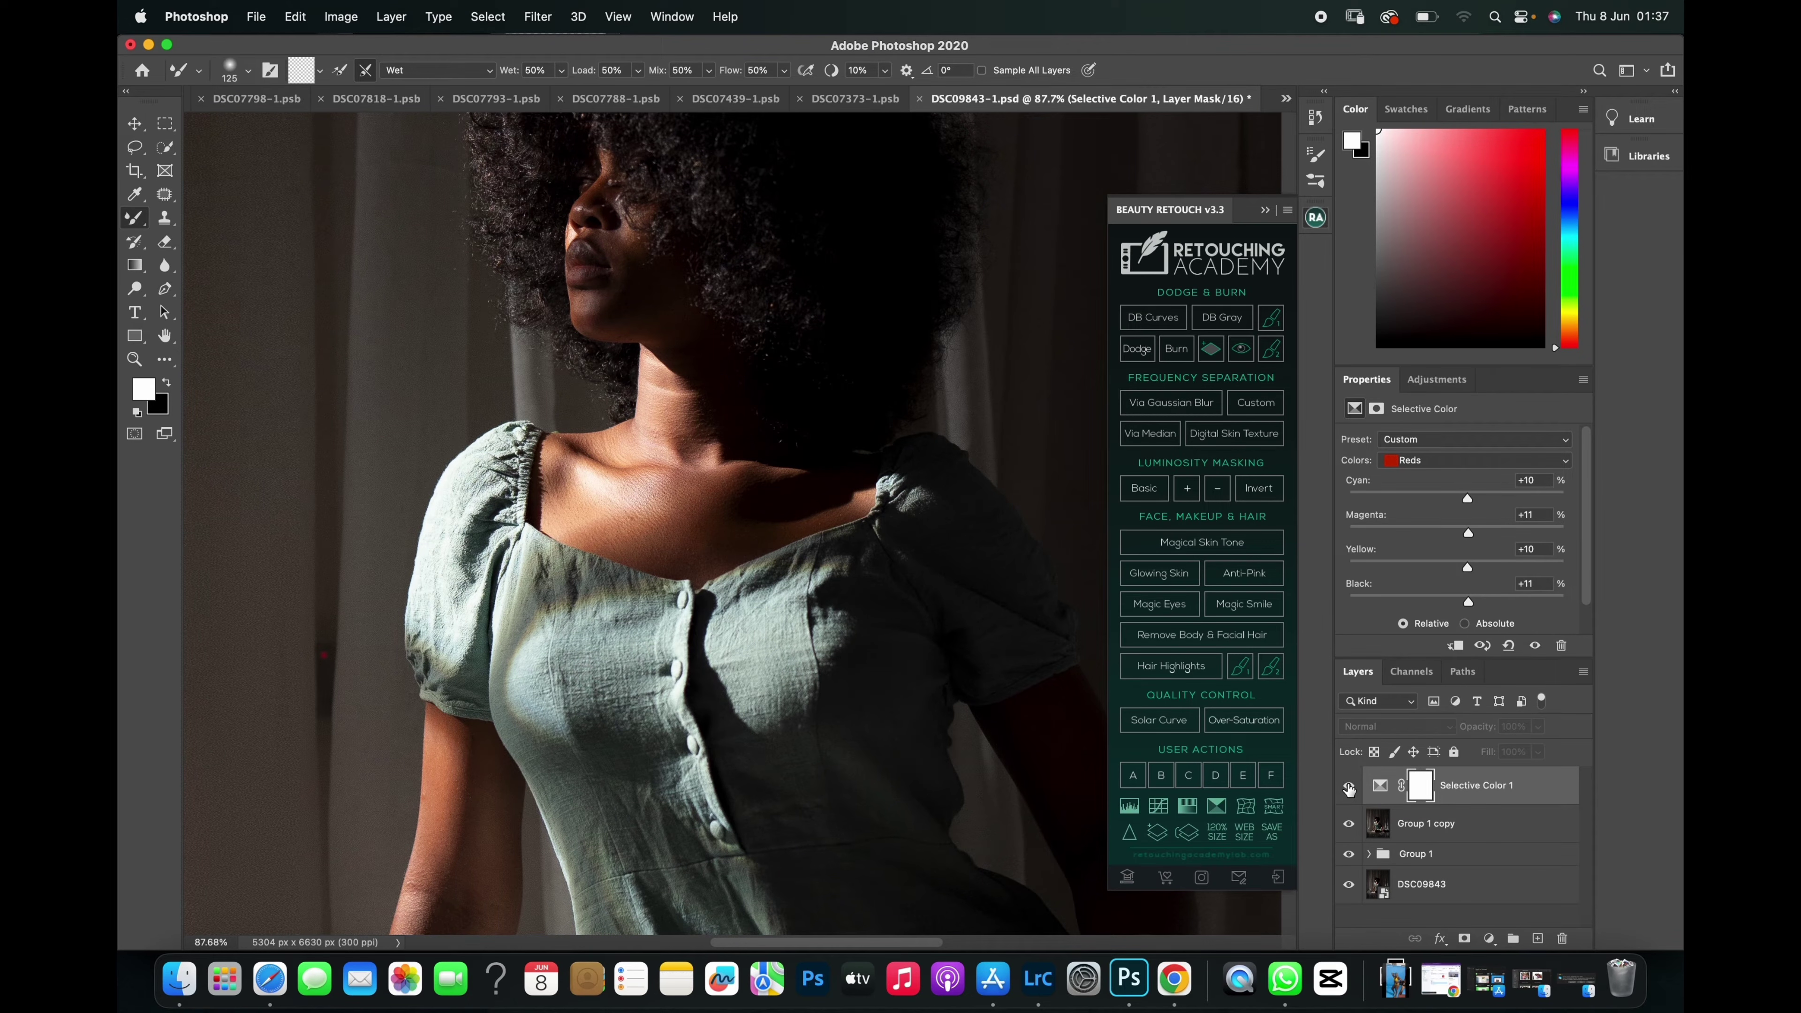
click(1349, 788)
scroll(834, 593, down, 1)
scroll(834, 593, down, 5)
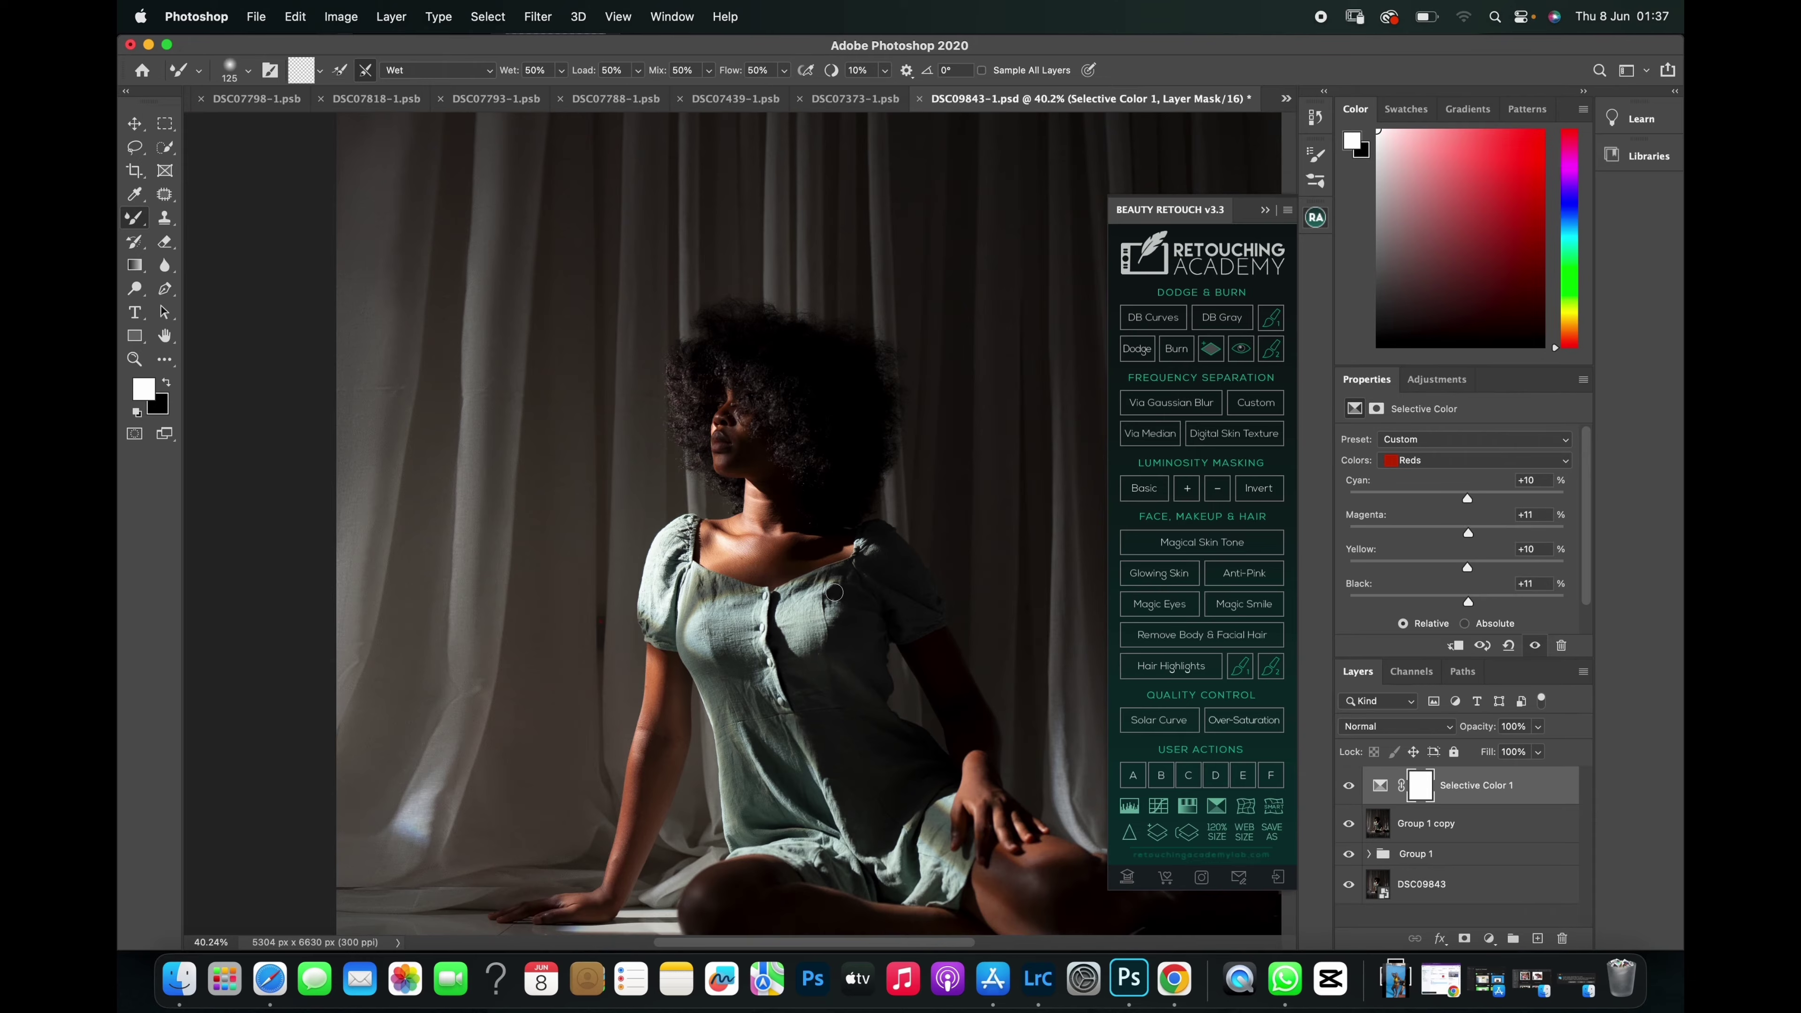
drag(883, 679, 801, 655)
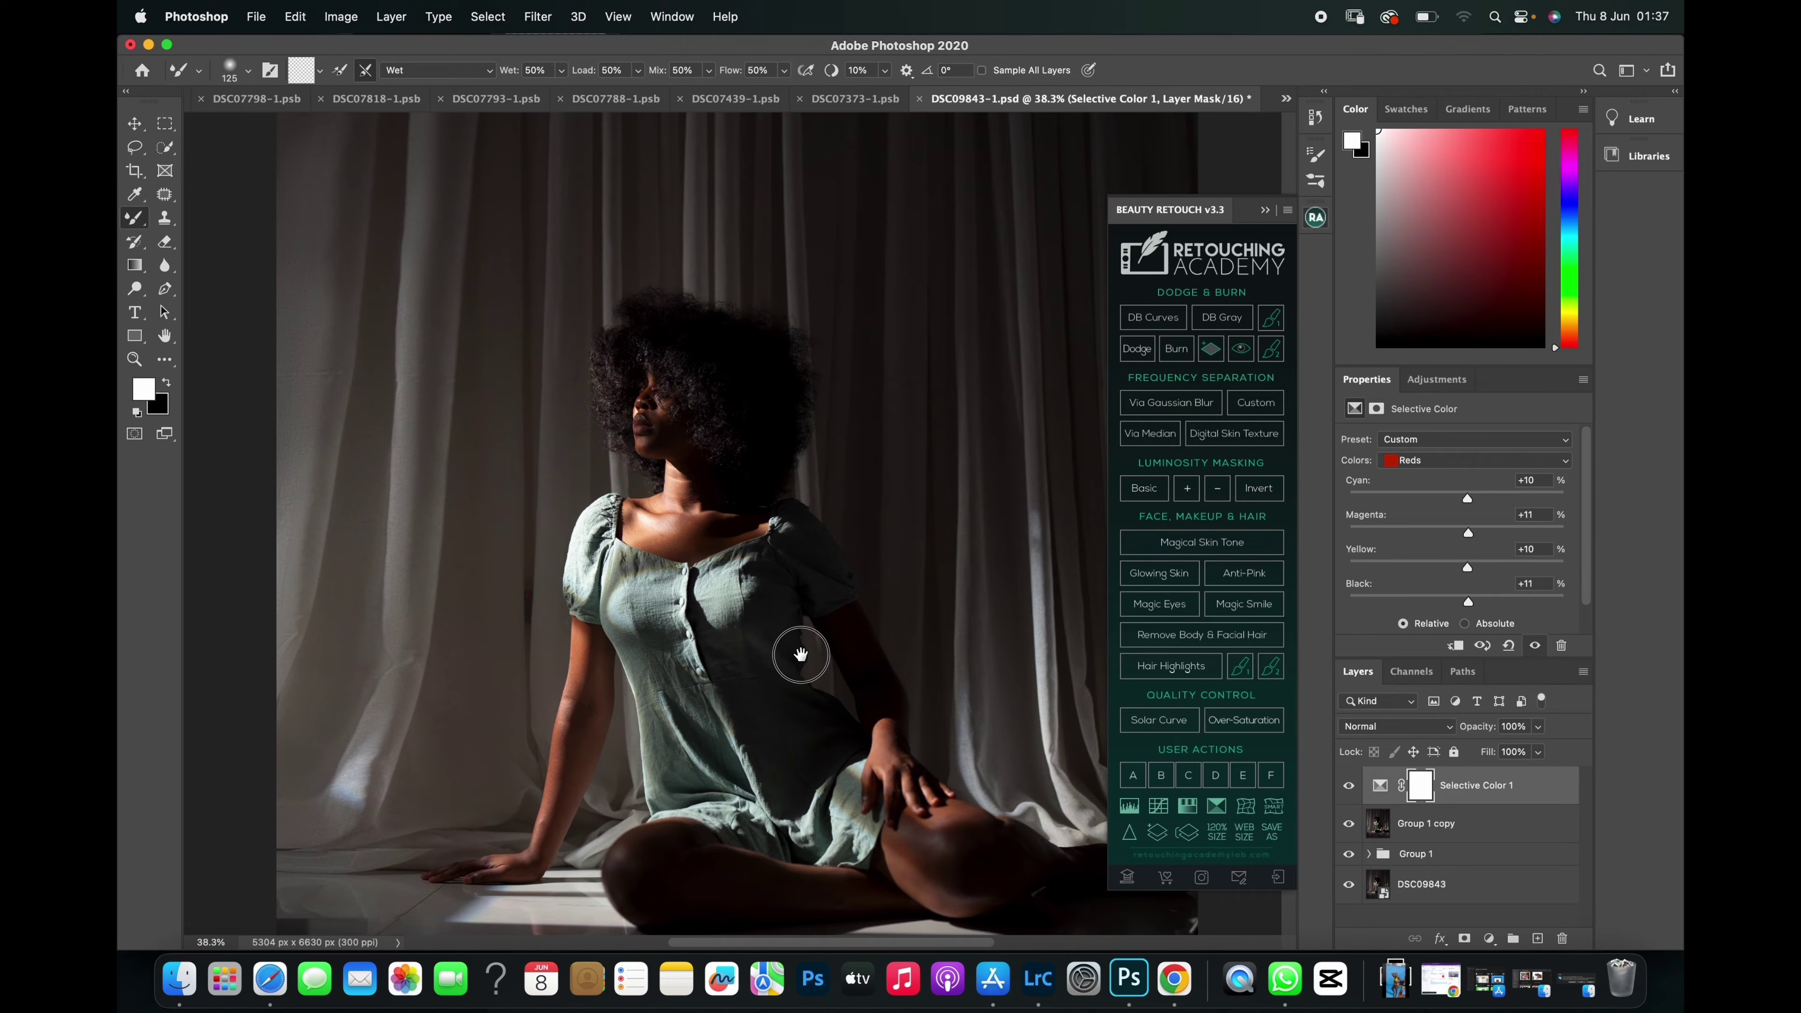
click(1348, 785)
click(1348, 786)
In the Yellows of the Selective Color adjustment, set cyan to +100%, yellow to +12% and black to -40%.
click(1405, 461)
click(1424, 474)
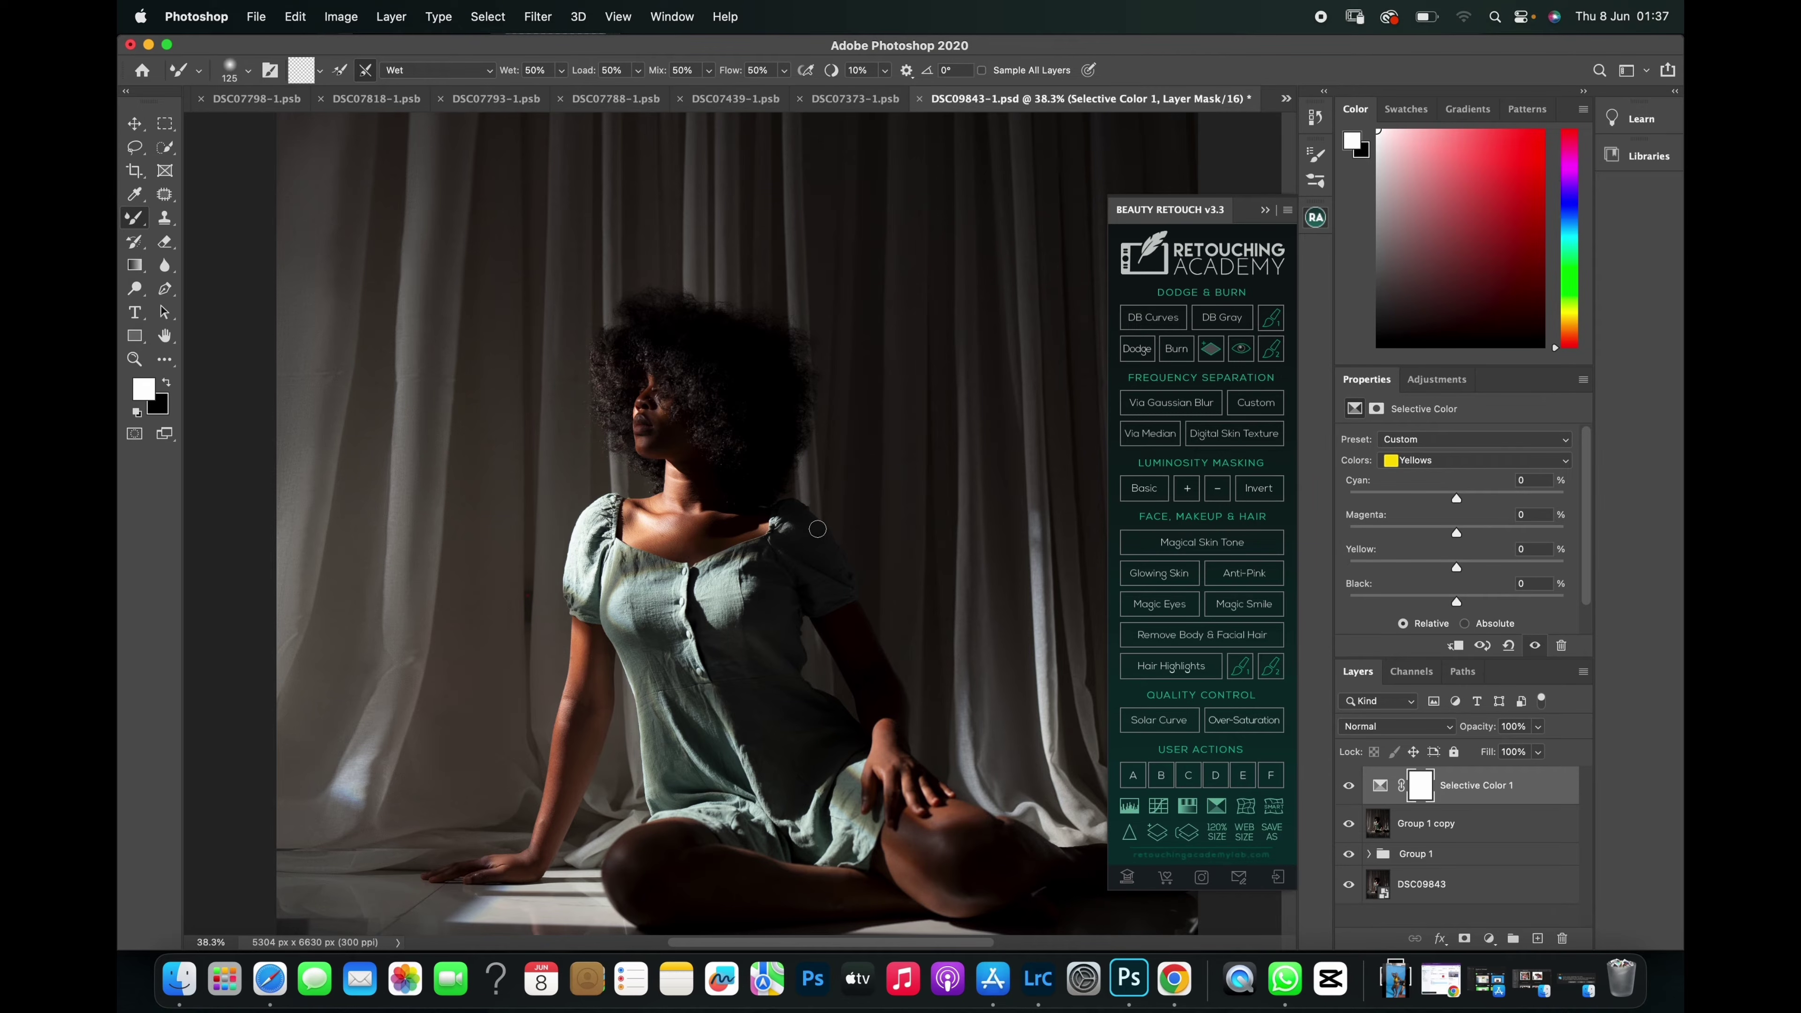
scroll(818, 529, up, 3)
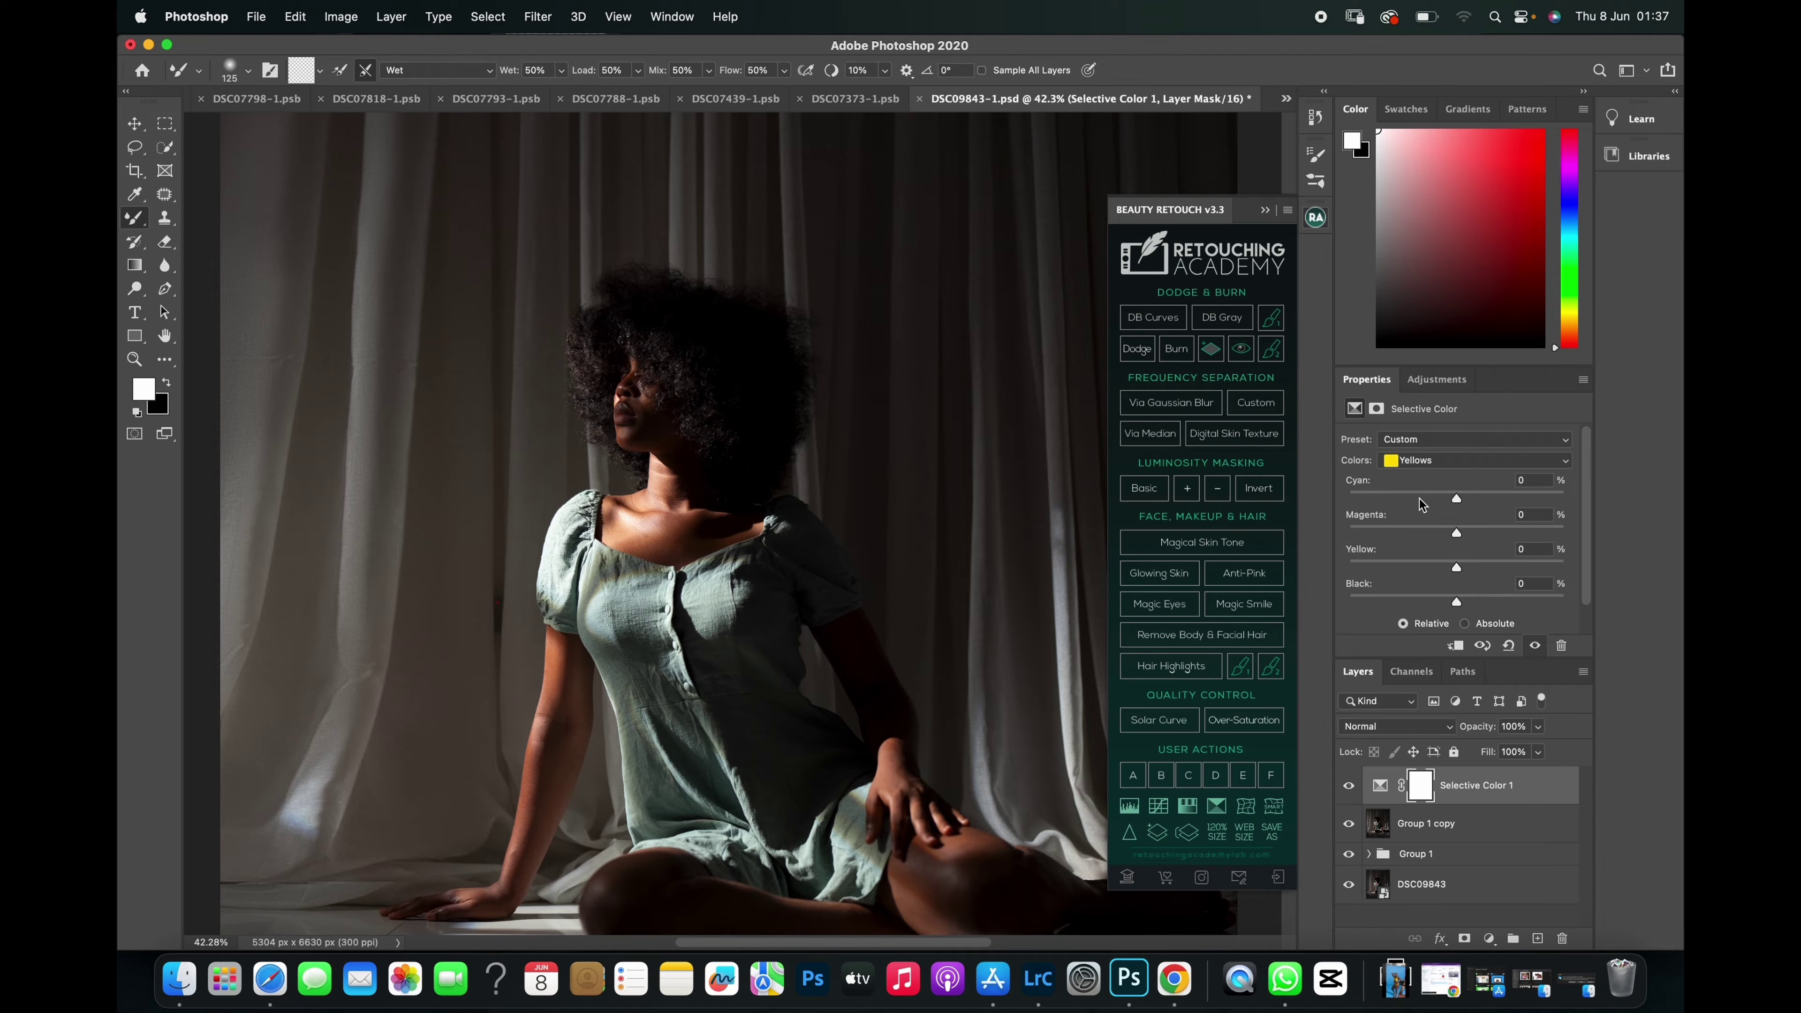
drag(1457, 498, 1568, 498)
scroll(650, 518, up, 6)
scroll(650, 518, down, 1)
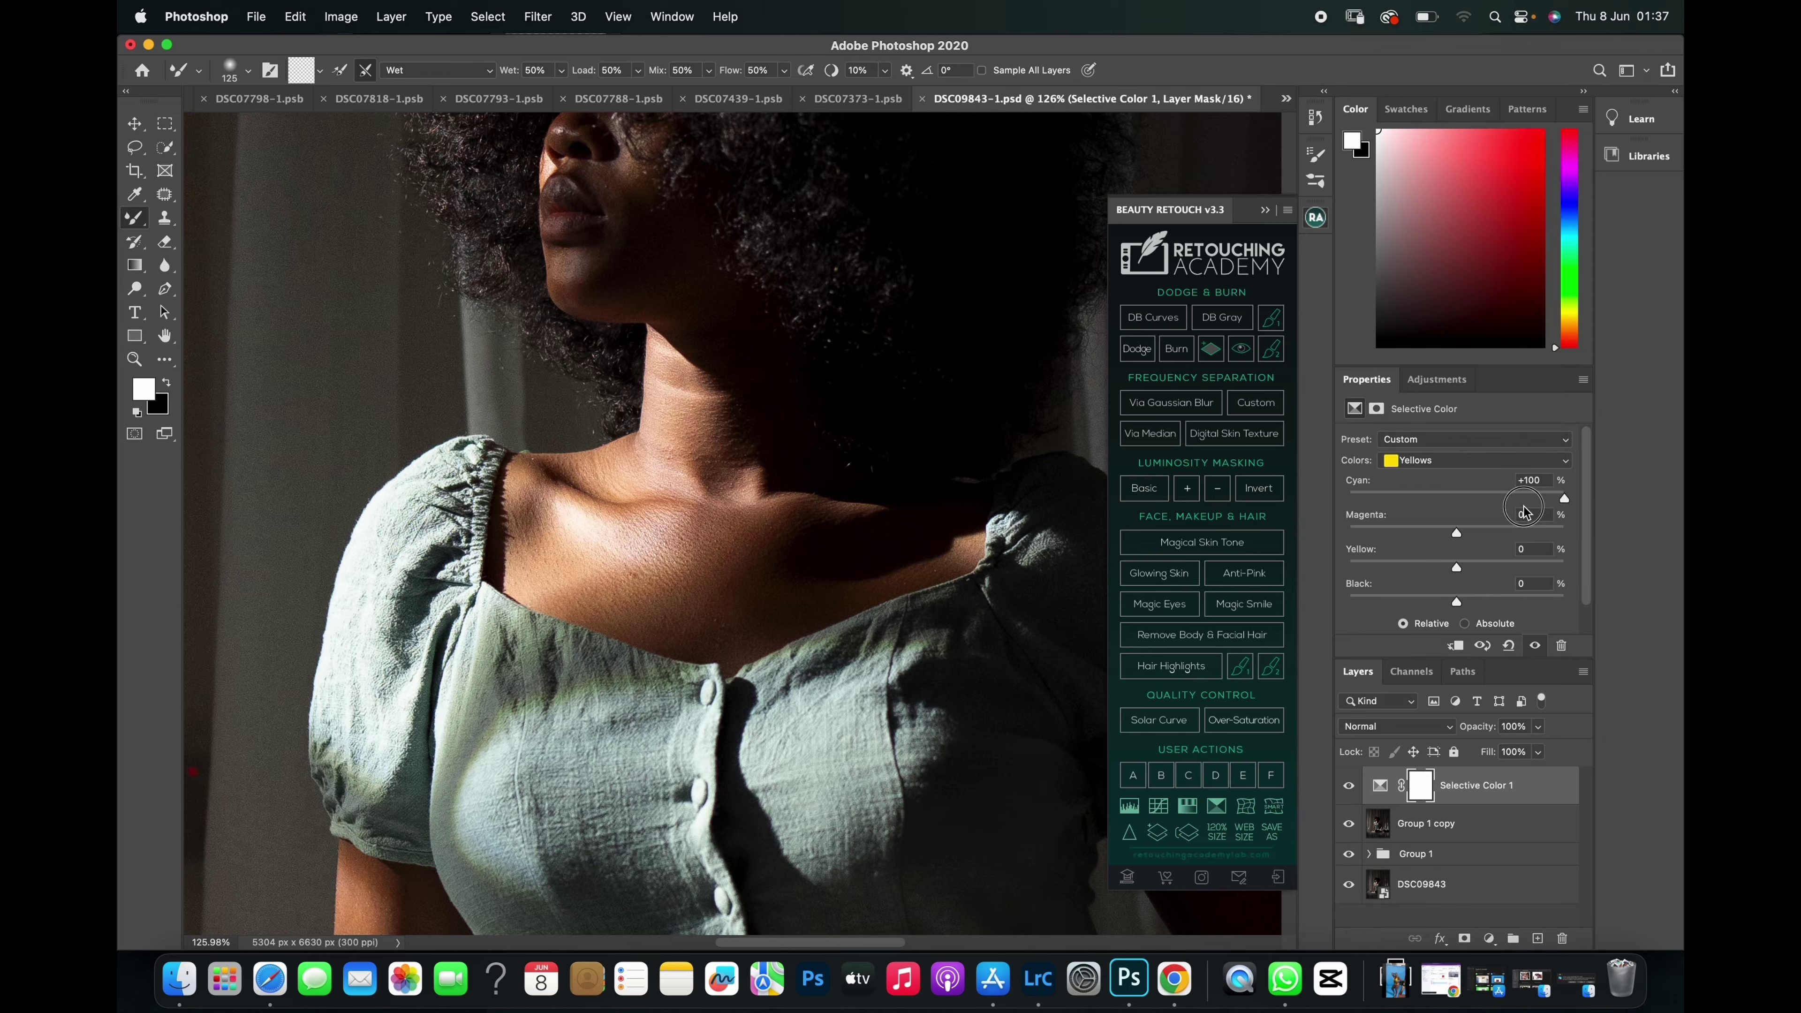
drag(1565, 497, 1457, 506)
drag(1458, 569, 1471, 572)
drag(1460, 604, 1414, 608)
Compare the skin tones and the whole picture with and without the Yellows correction by toggling the Selective Color layer.
click(1348, 785)
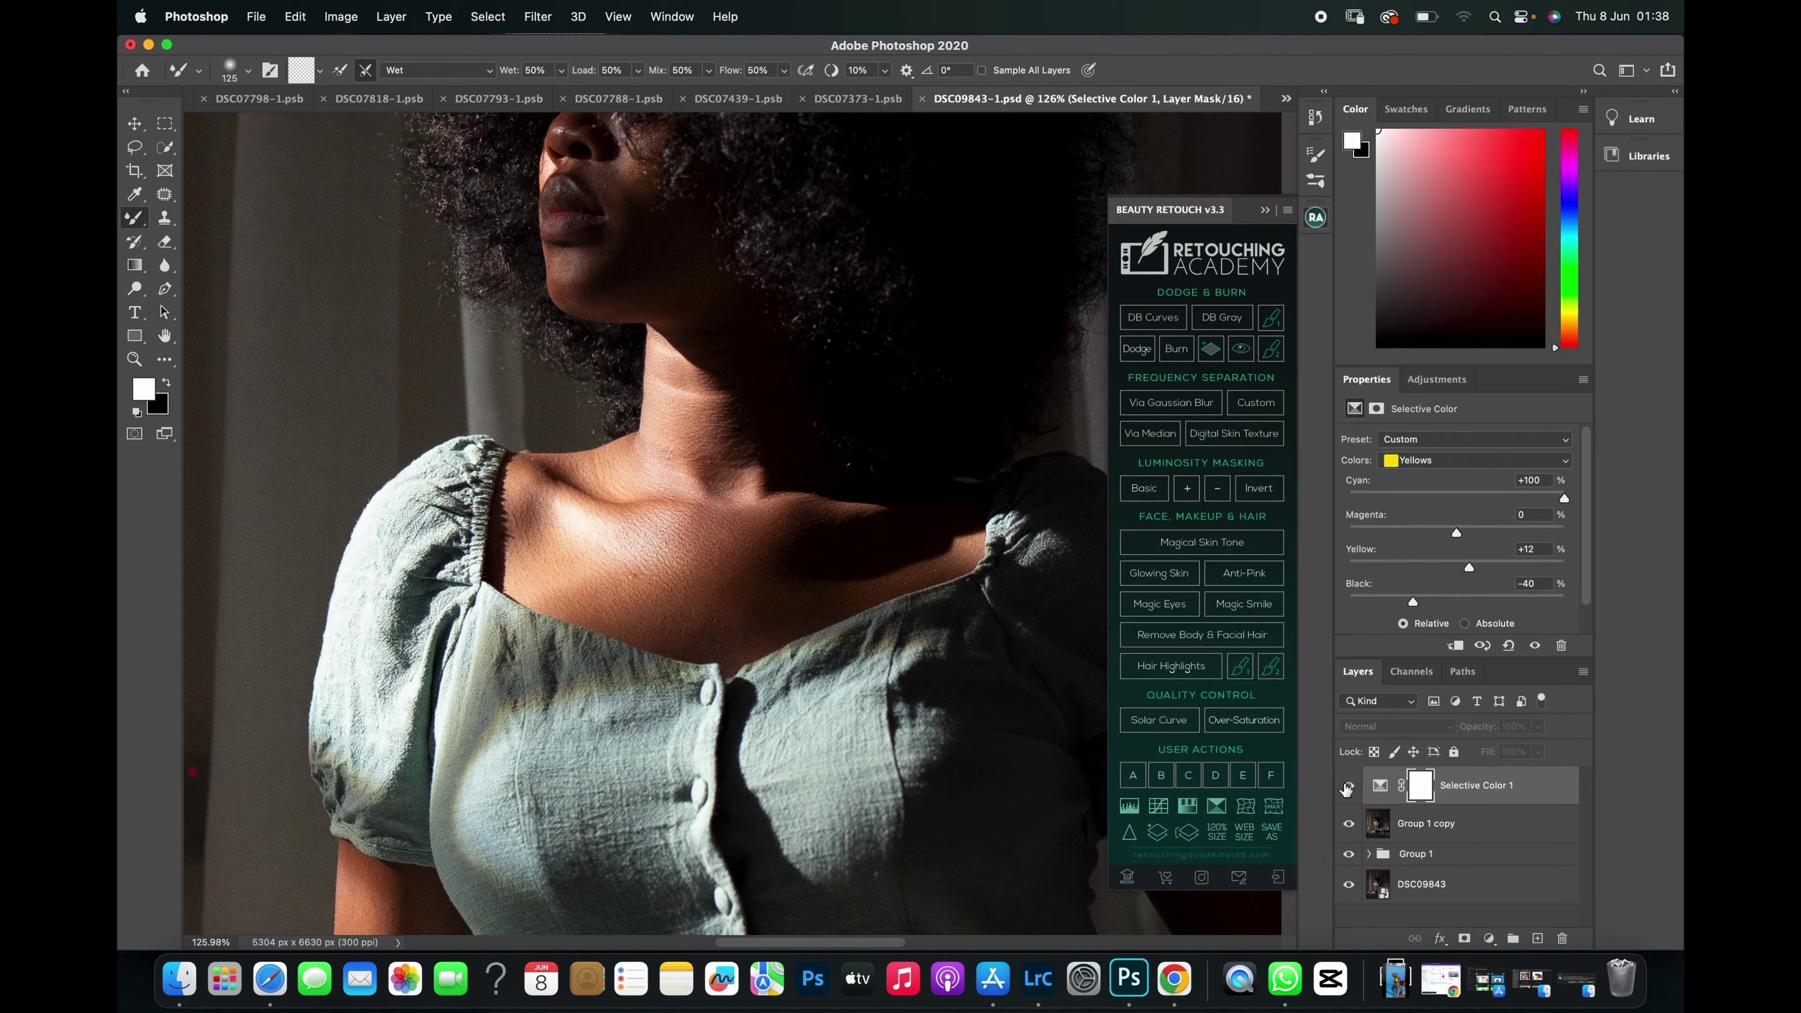
click(1348, 786)
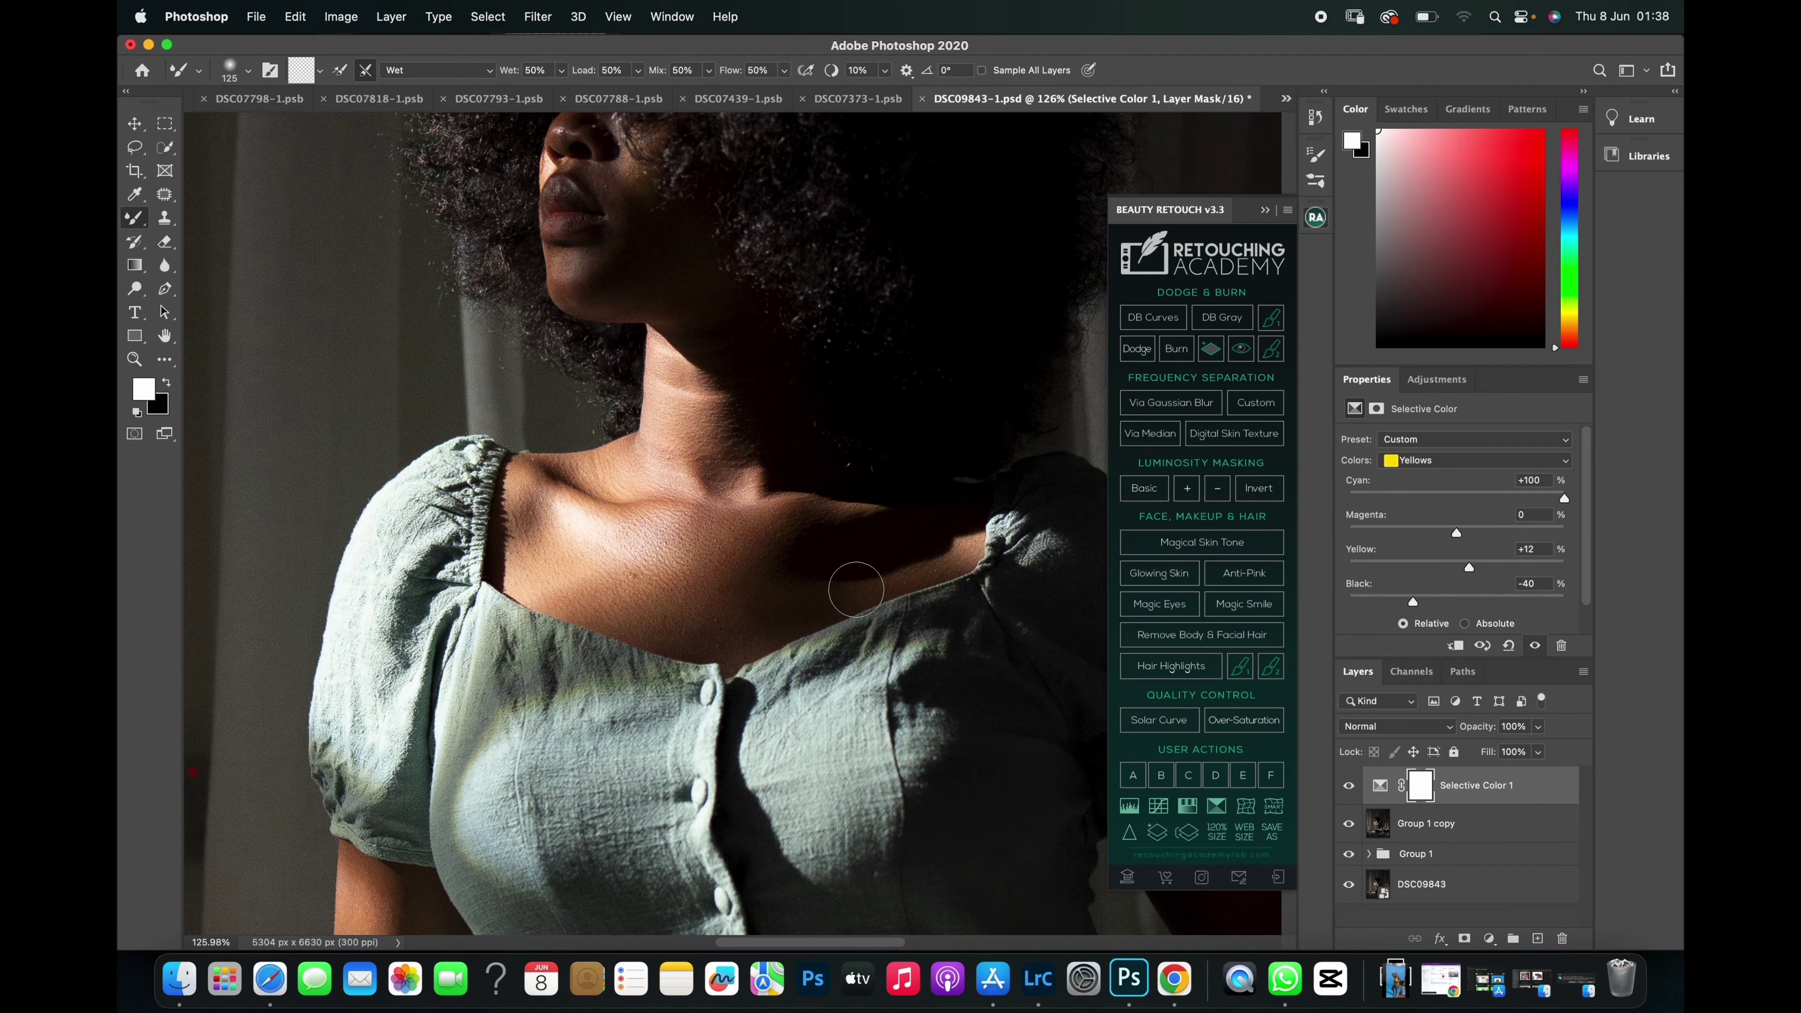
click(1348, 786)
click(1348, 785)
scroll(951, 678, down, 5)
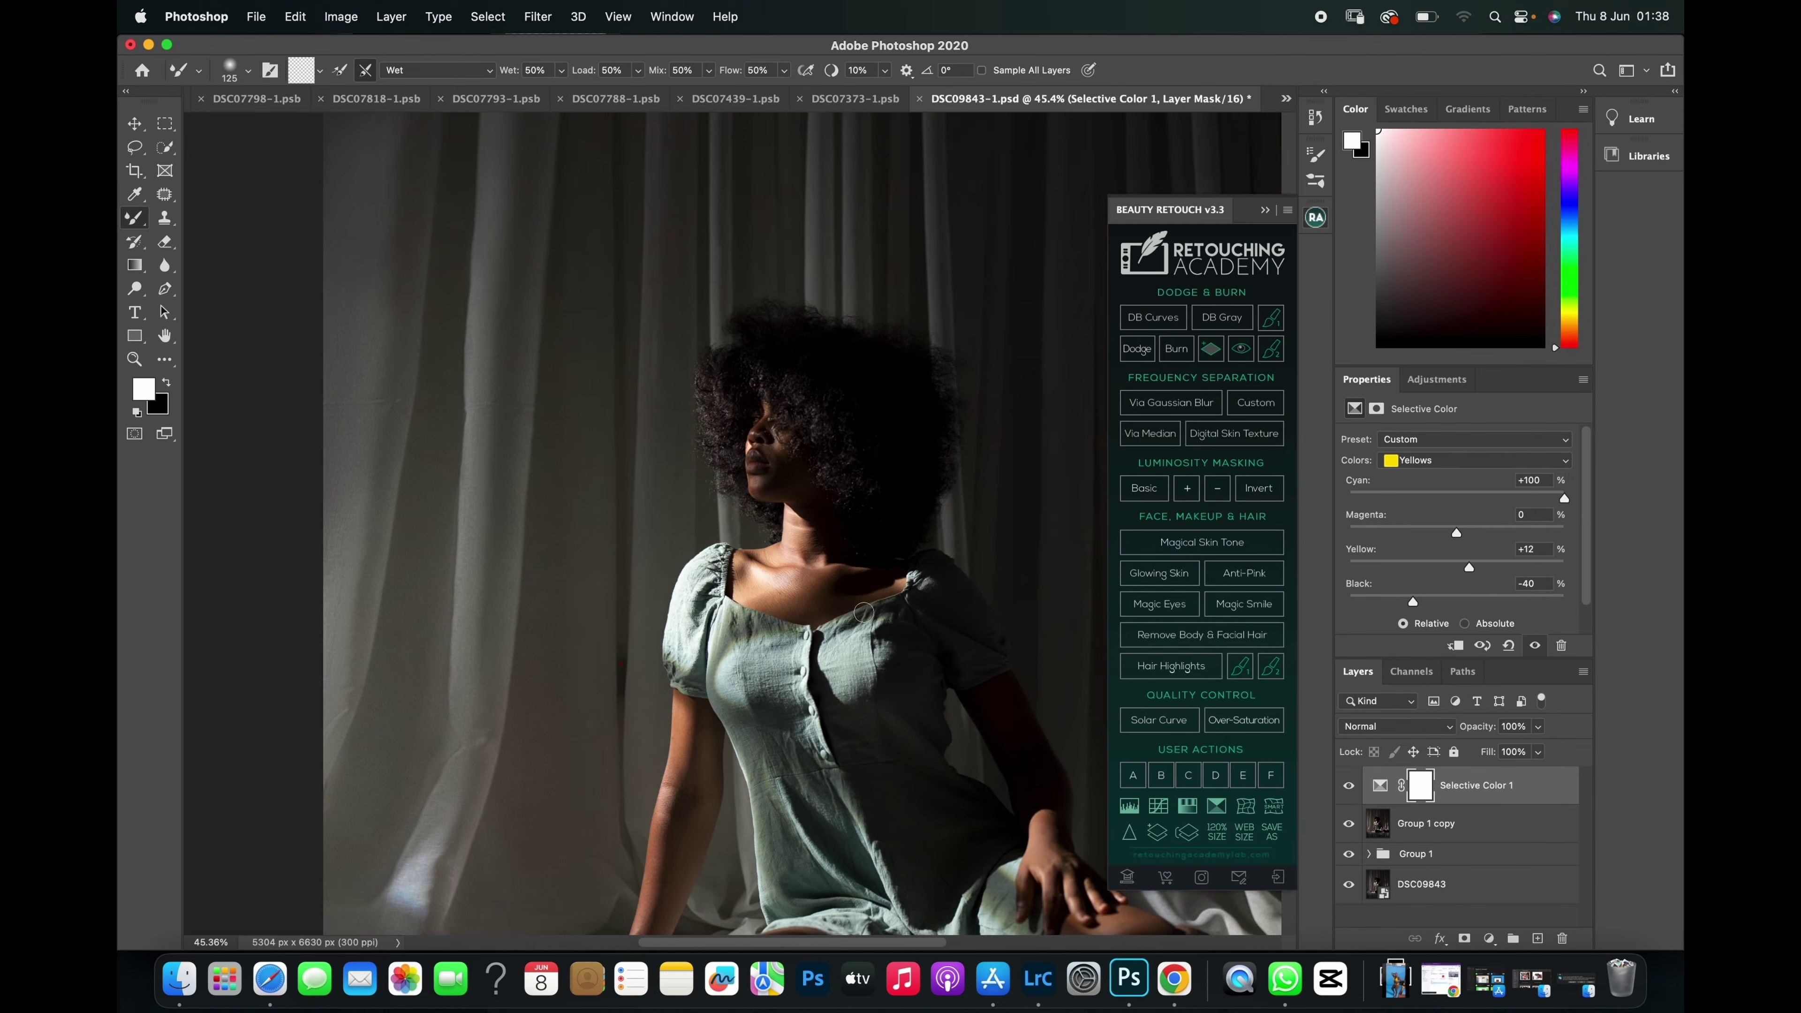
scroll(820, 634, down, 3)
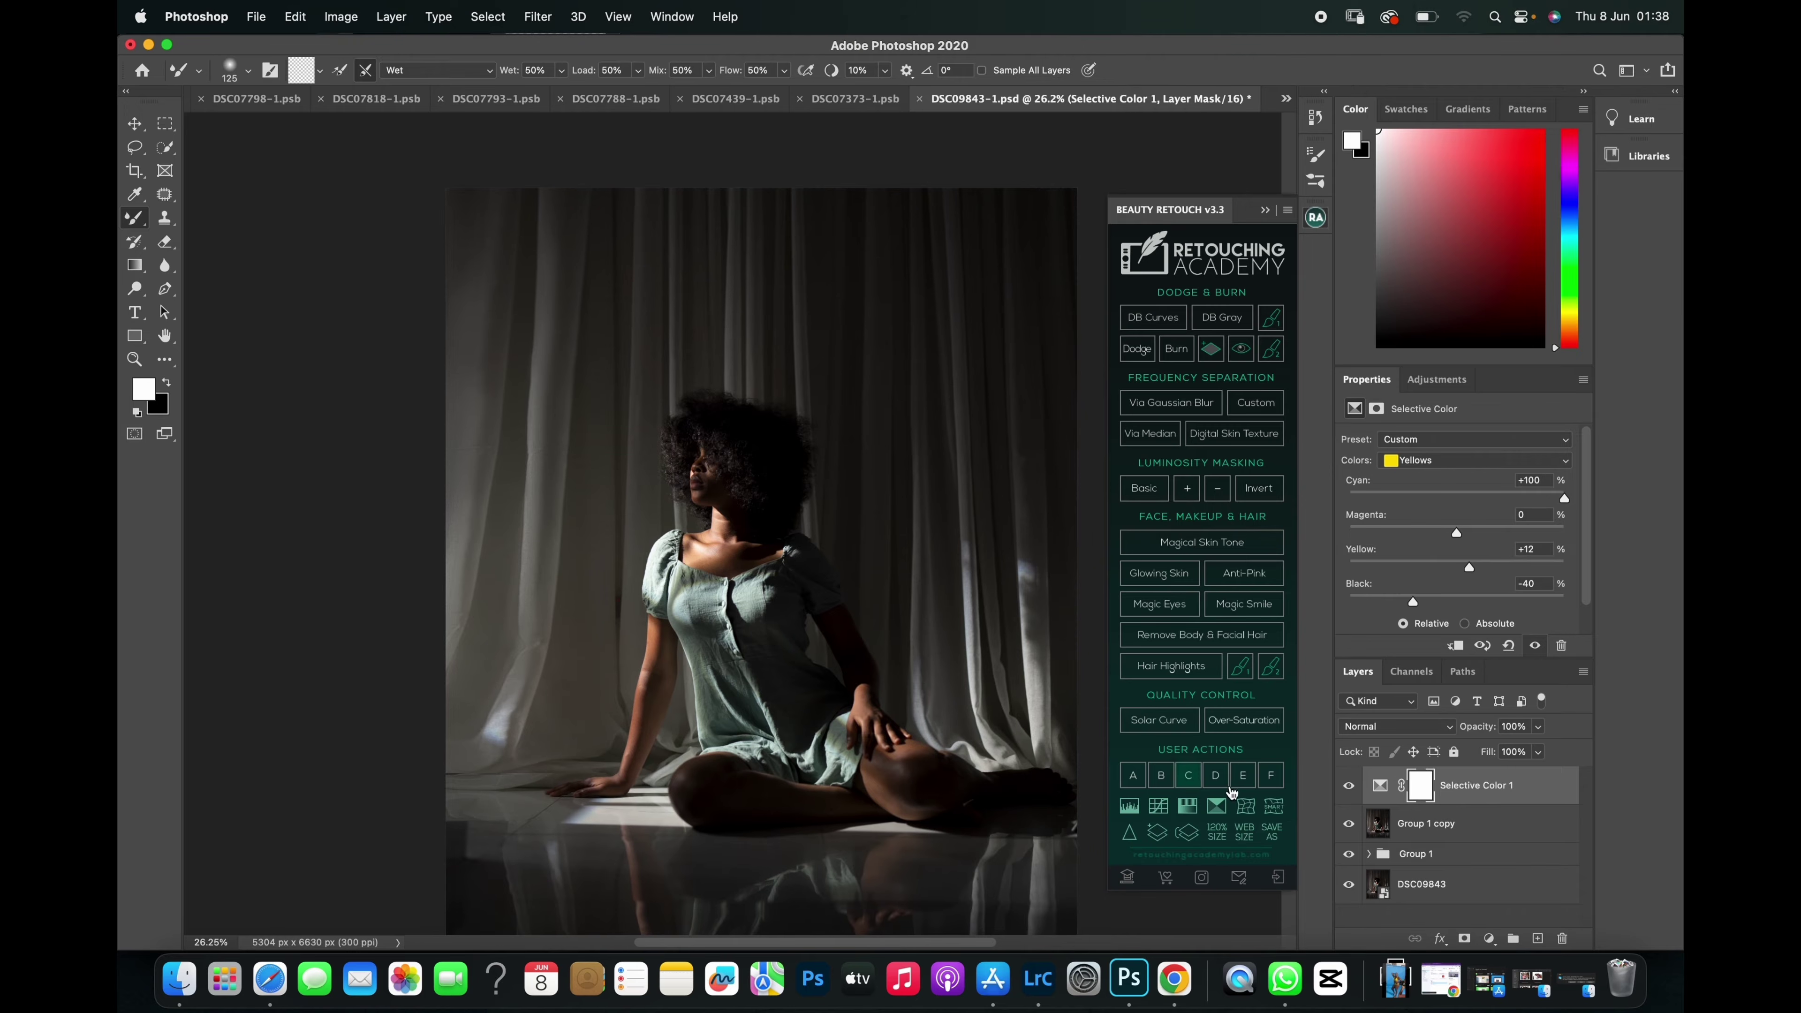
click(1347, 788)
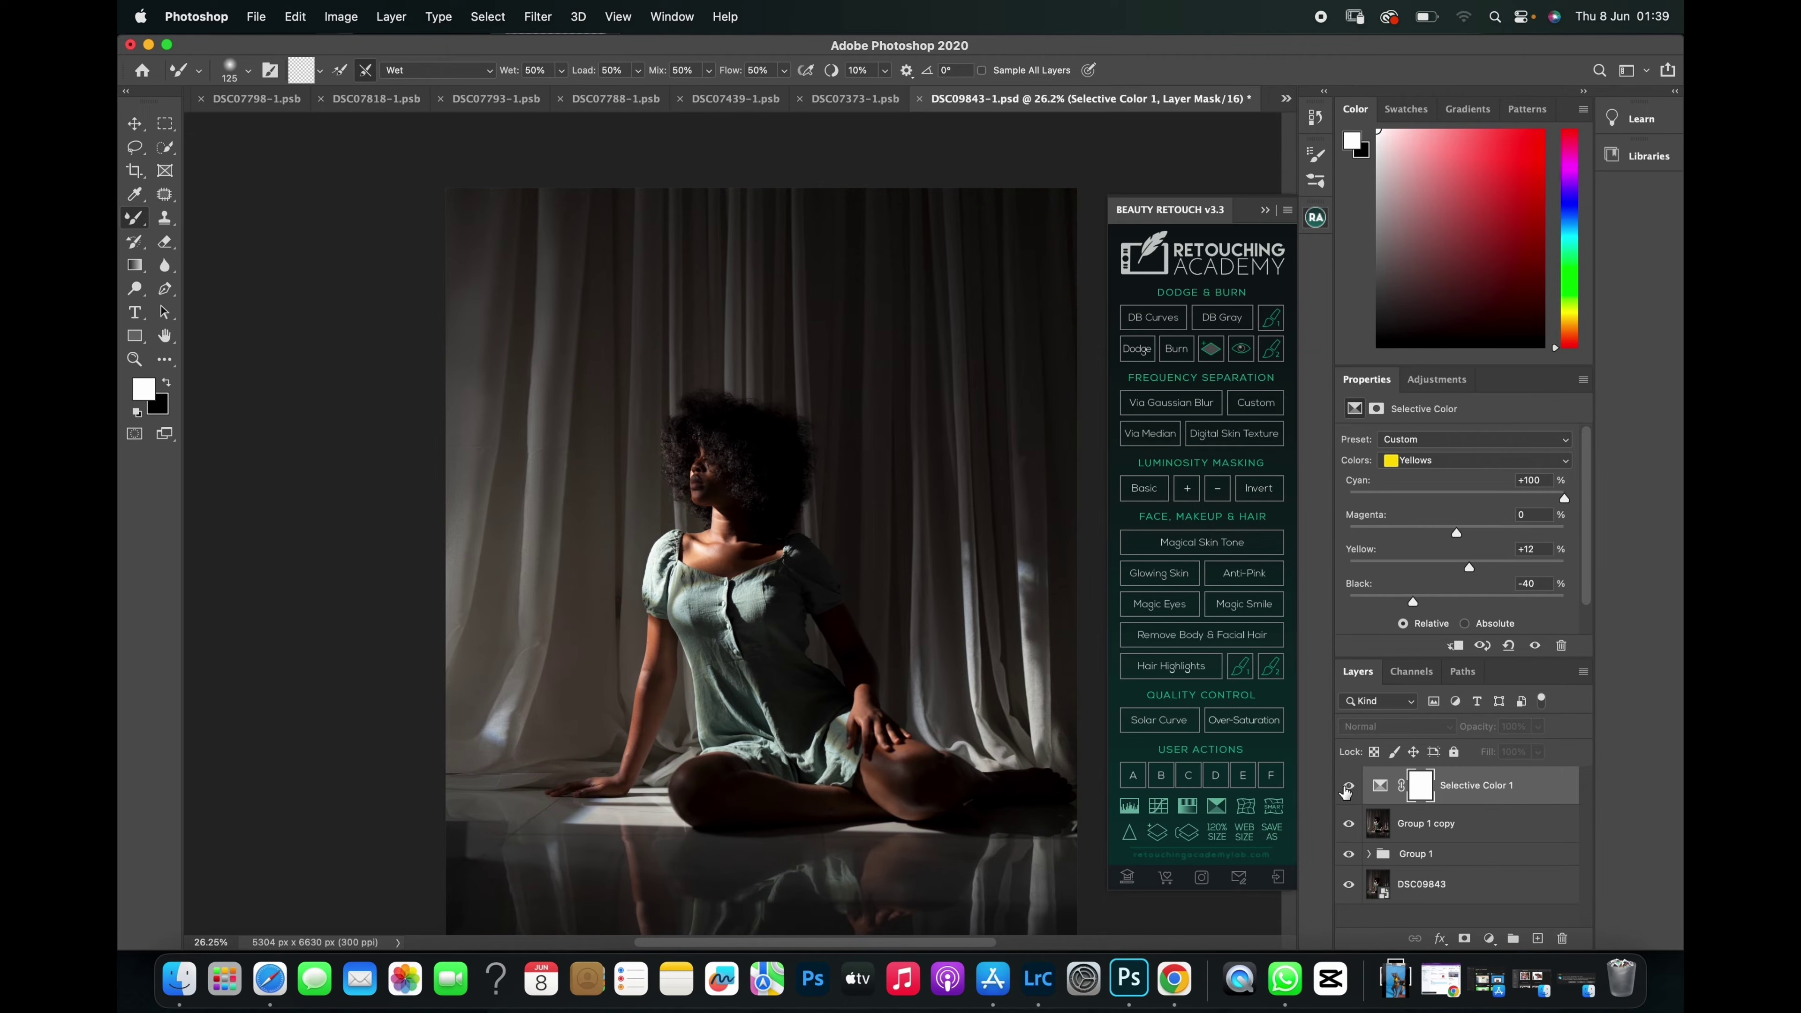
click(1347, 787)
scroll(807, 624, up, 2)
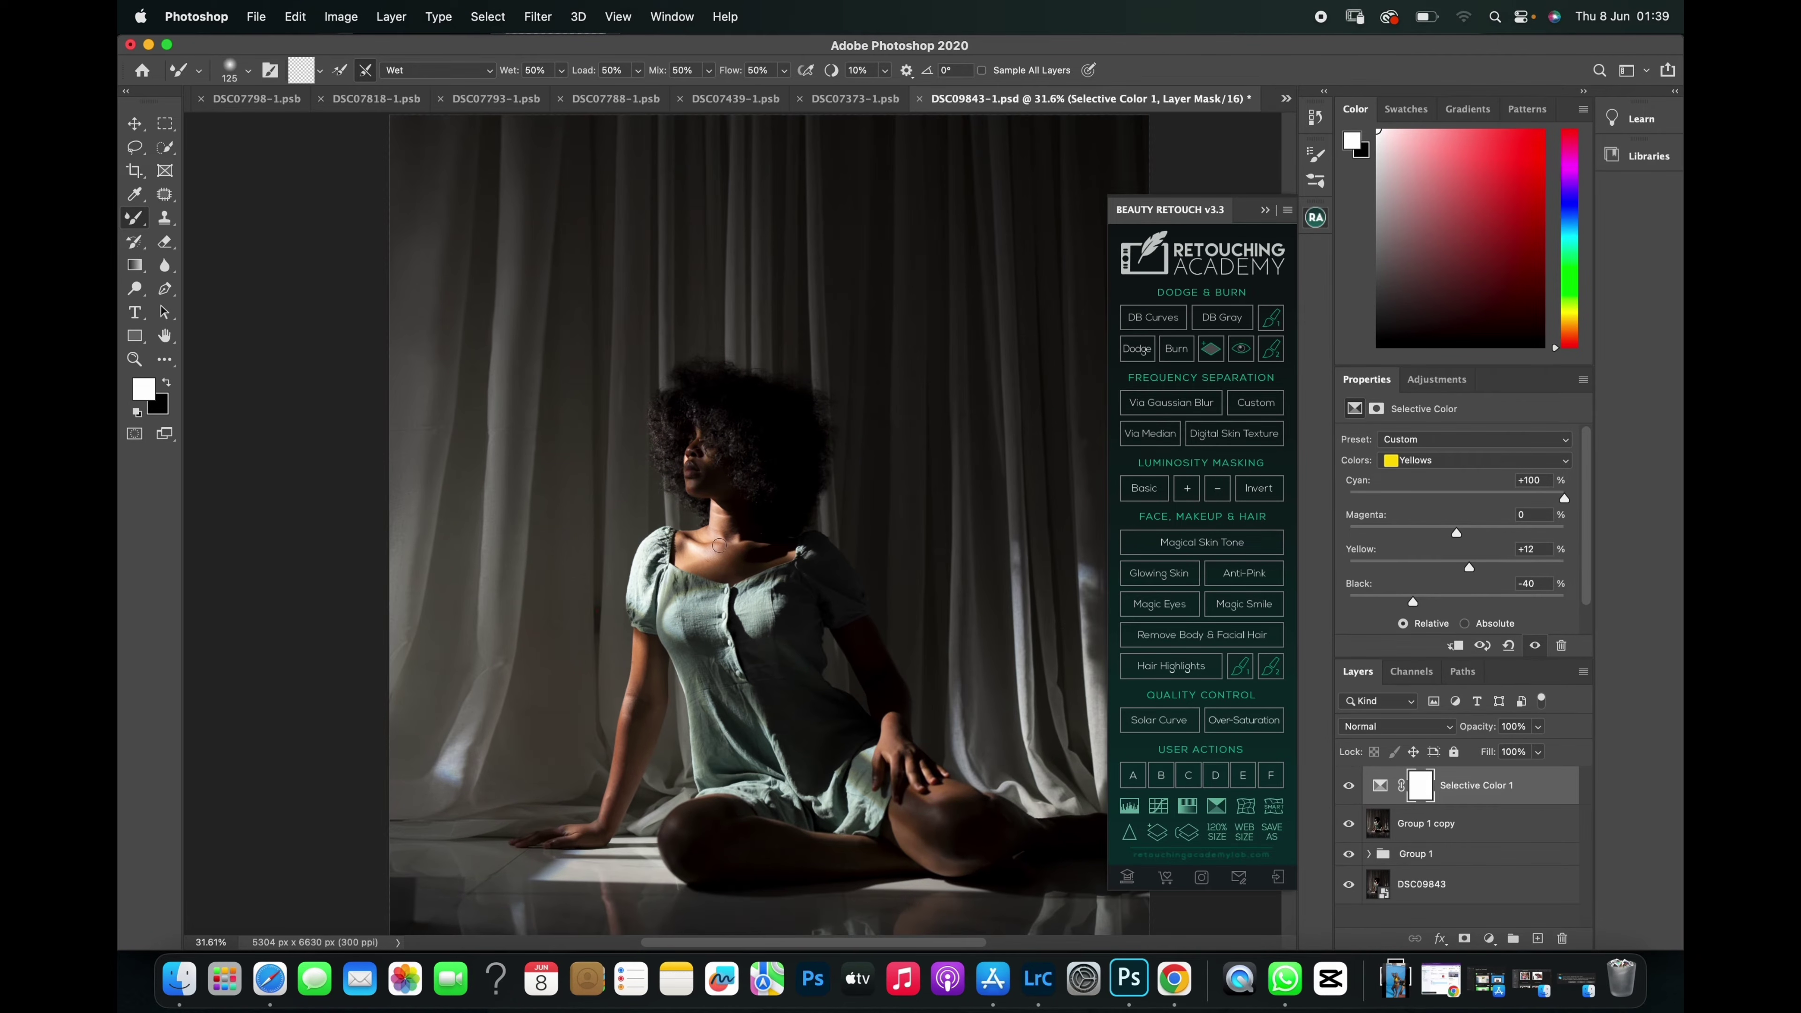
In the Greens, raise cyan slightly and lower magenta, yellow and black slightly.
click(1427, 454)
click(1430, 473)
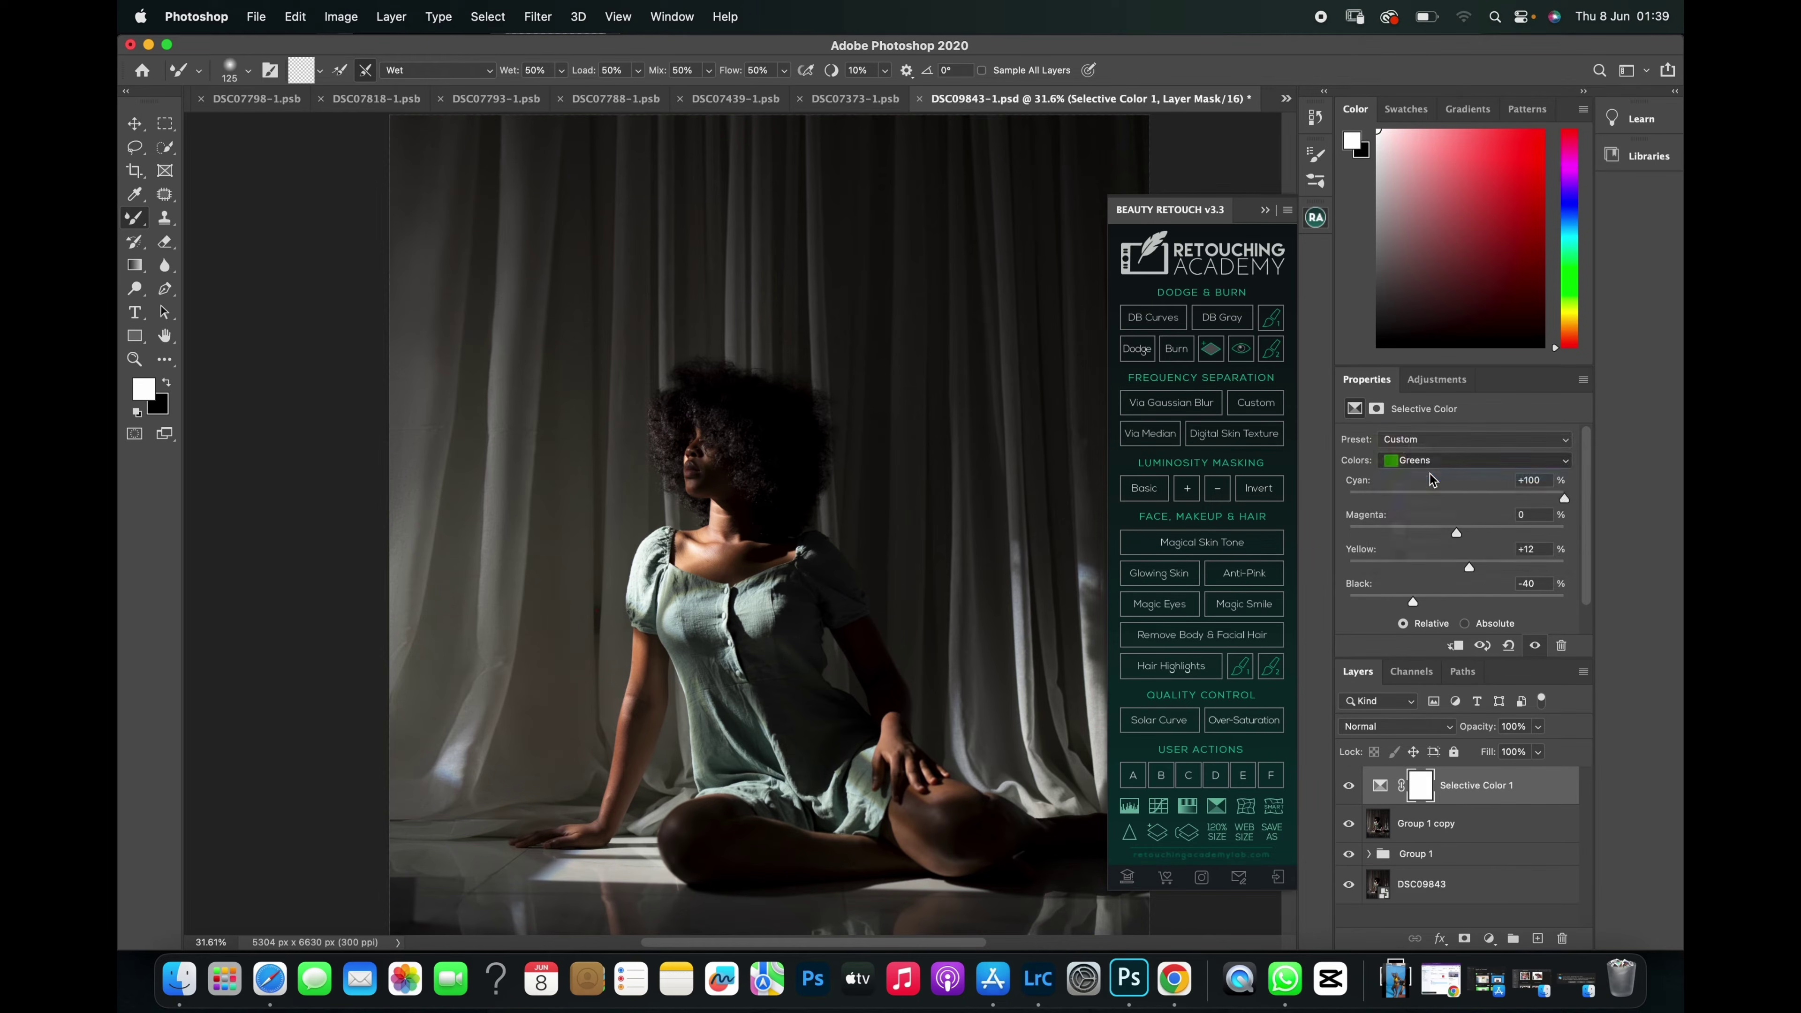
scroll(850, 629, down, 2)
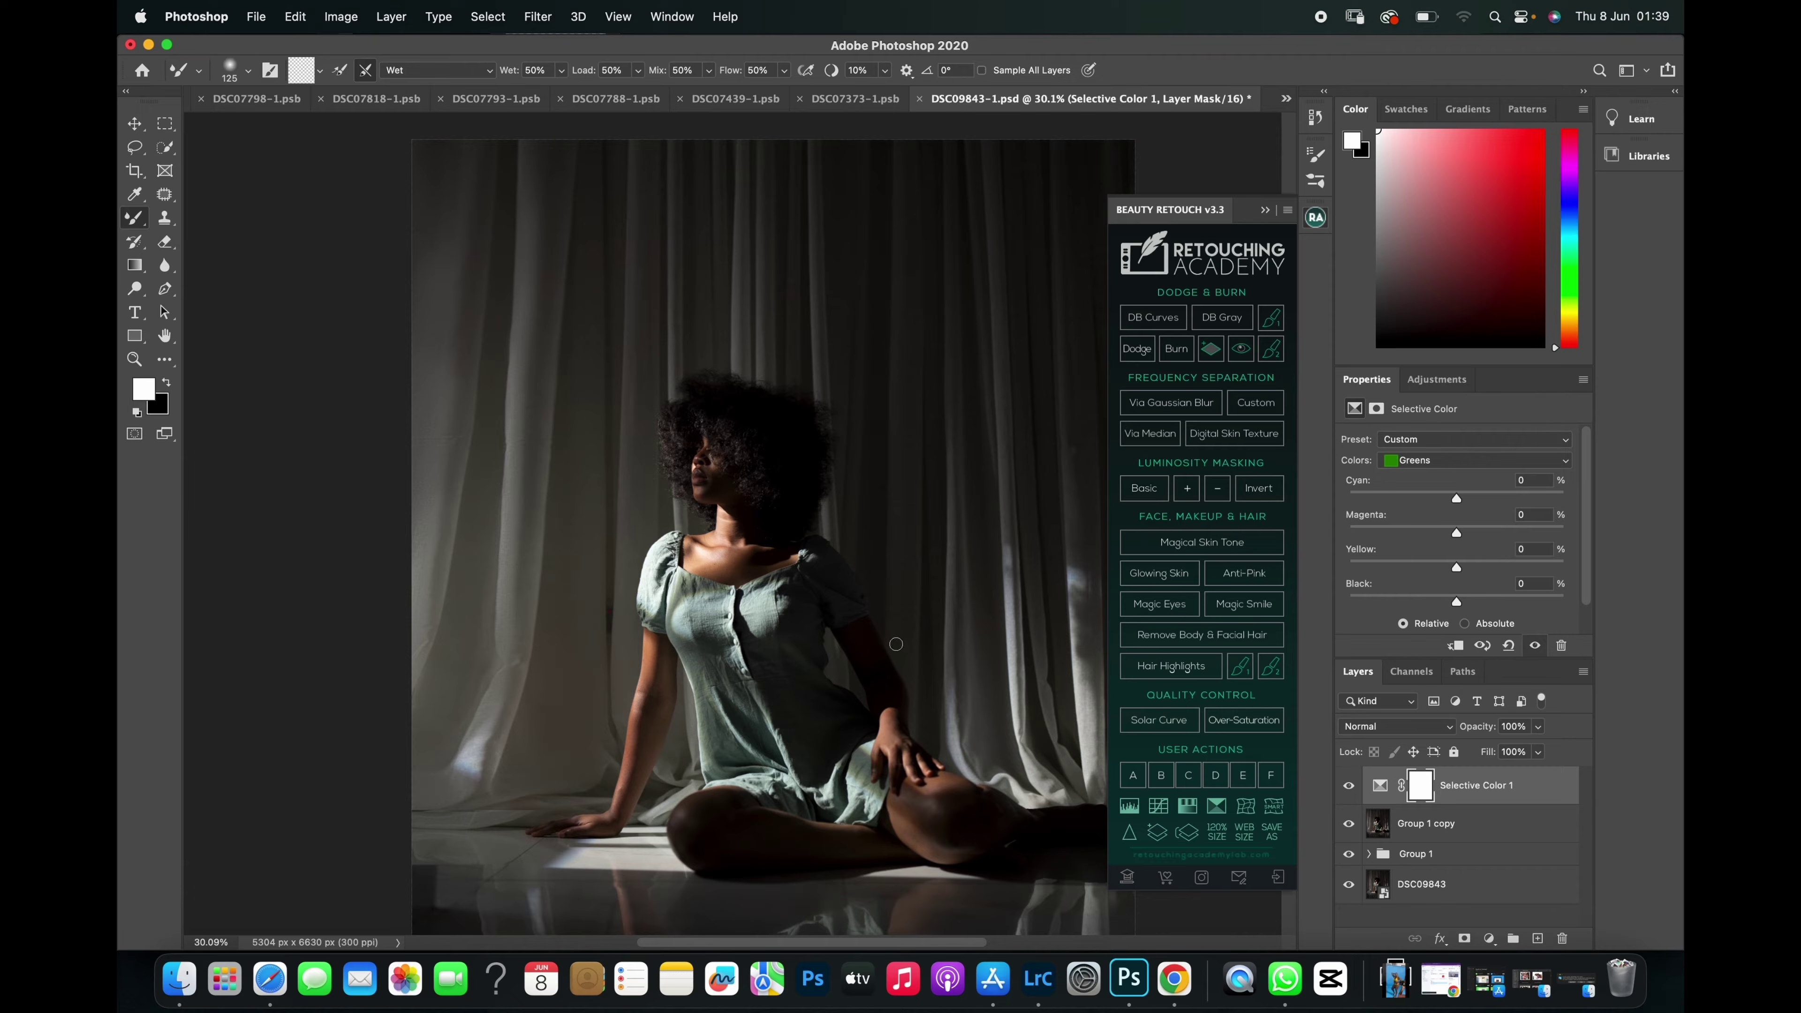
click(1458, 500)
drag(1457, 501, 1460, 503)
click(1457, 534)
drag(1457, 535, 1452, 535)
drag(1456, 568, 1449, 568)
drag(1458, 601, 1448, 604)
drag(1448, 606, 1449, 608)
In the Cyans, set yellow to -11% and black to -3%.
click(1431, 463)
click(1431, 462)
click(1430, 464)
click(1427, 473)
mouse_move(1462, 572)
mouse_down()
mouse_move(1434, 574)
mouse_move(1446, 582)
mouse_up()
drag(1458, 602, 1454, 603)
In the Blues, raise cyan slightly.
click(1420, 465)
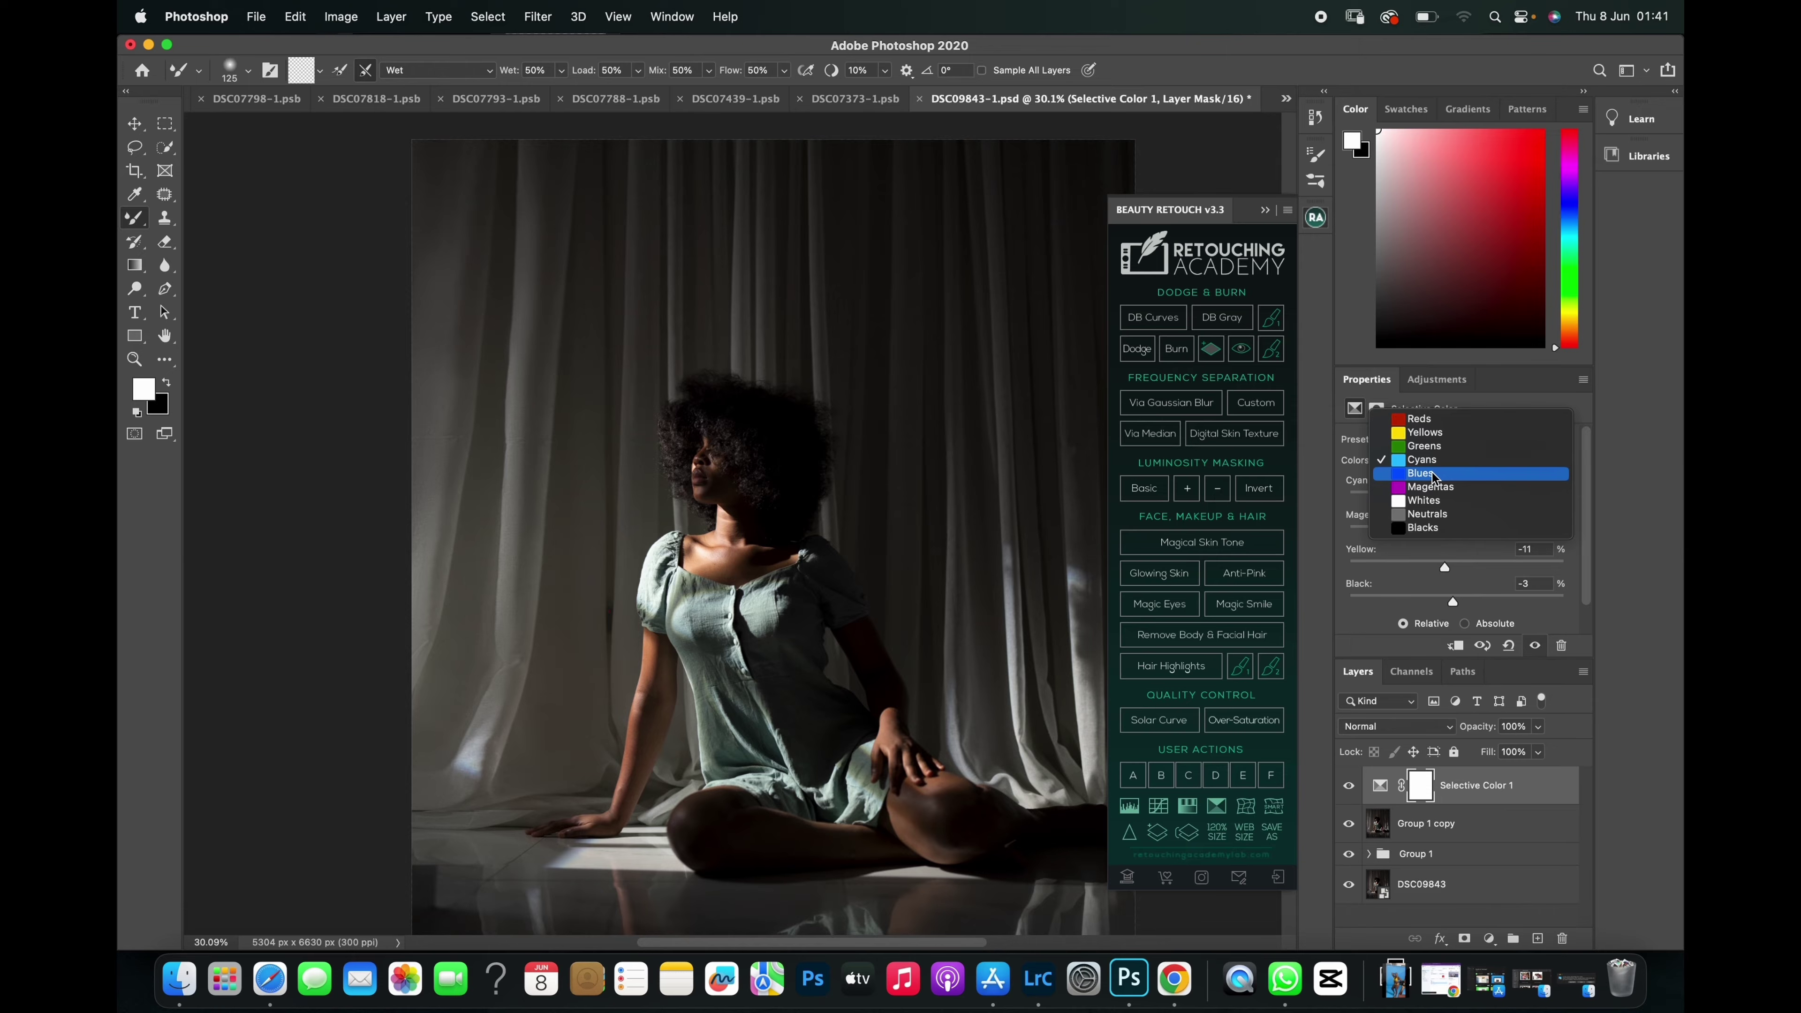
click(1432, 474)
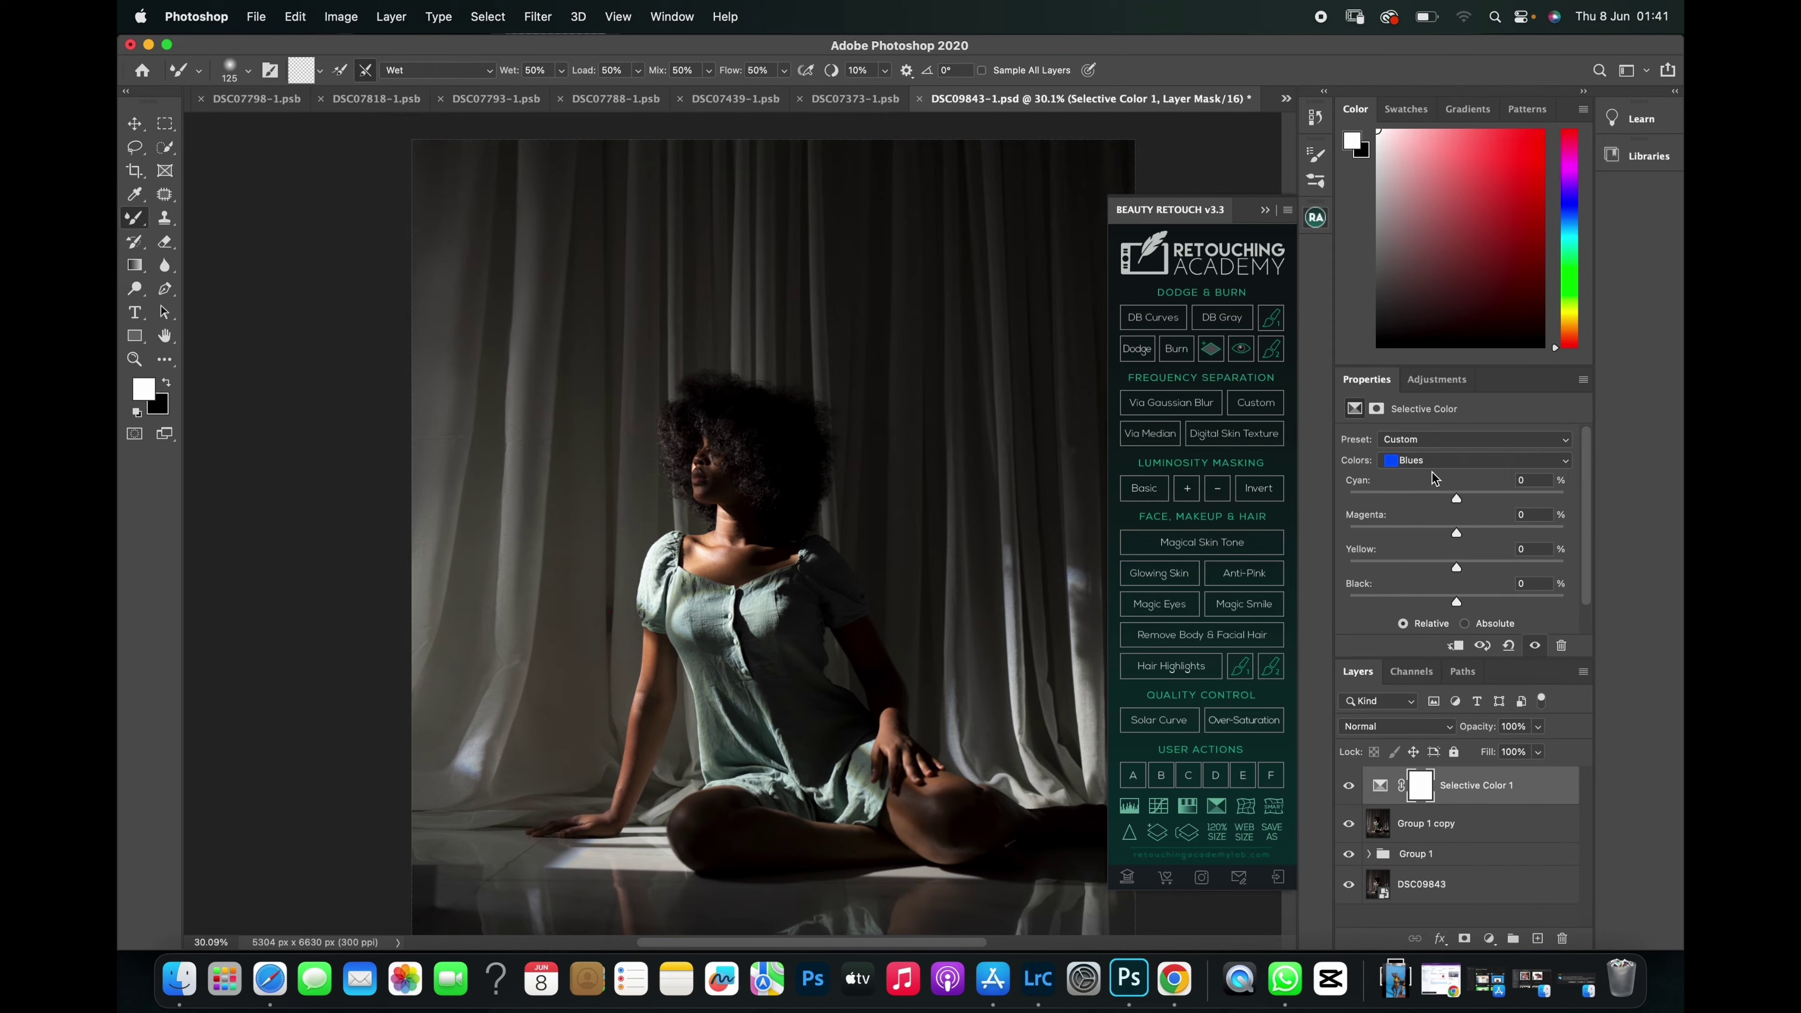
click(1457, 499)
drag(1458, 499, 1463, 502)
drag(1462, 504, 1461, 505)
Leave the Magentas as they are, then fine-tune cyan in the Whites and set their magenta to -2%.
click(1424, 461)
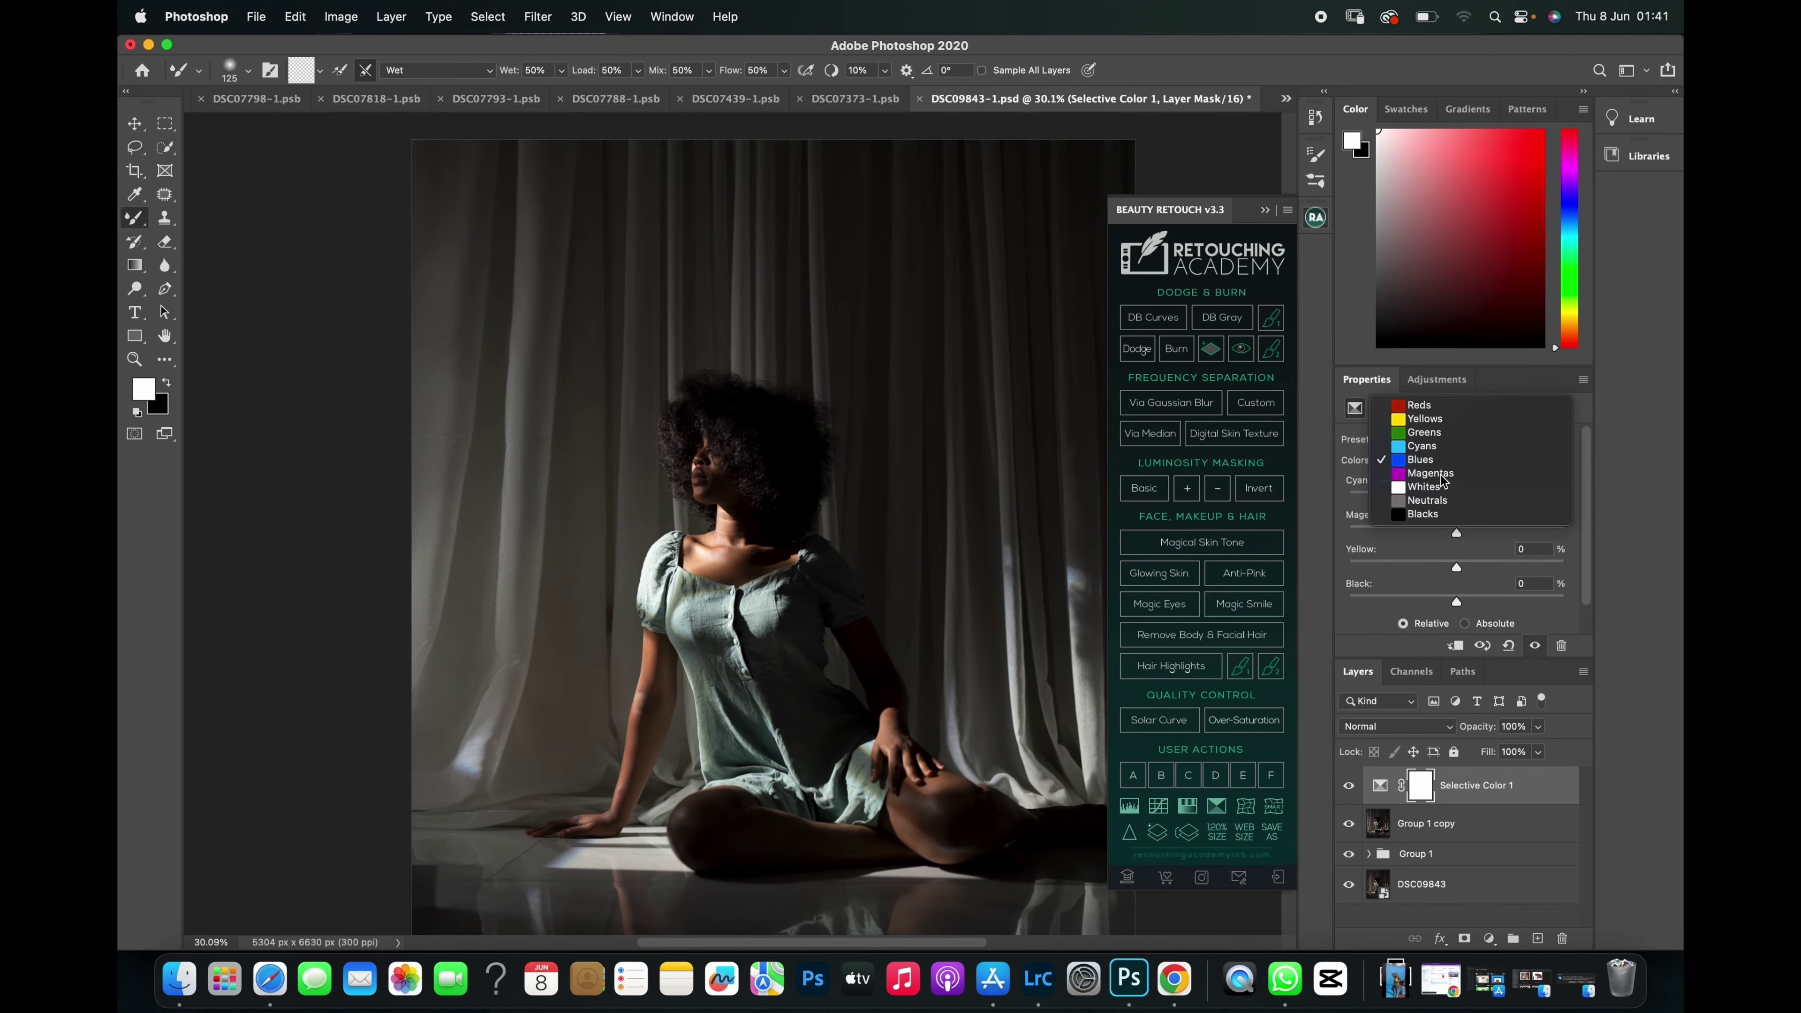
click(1434, 473)
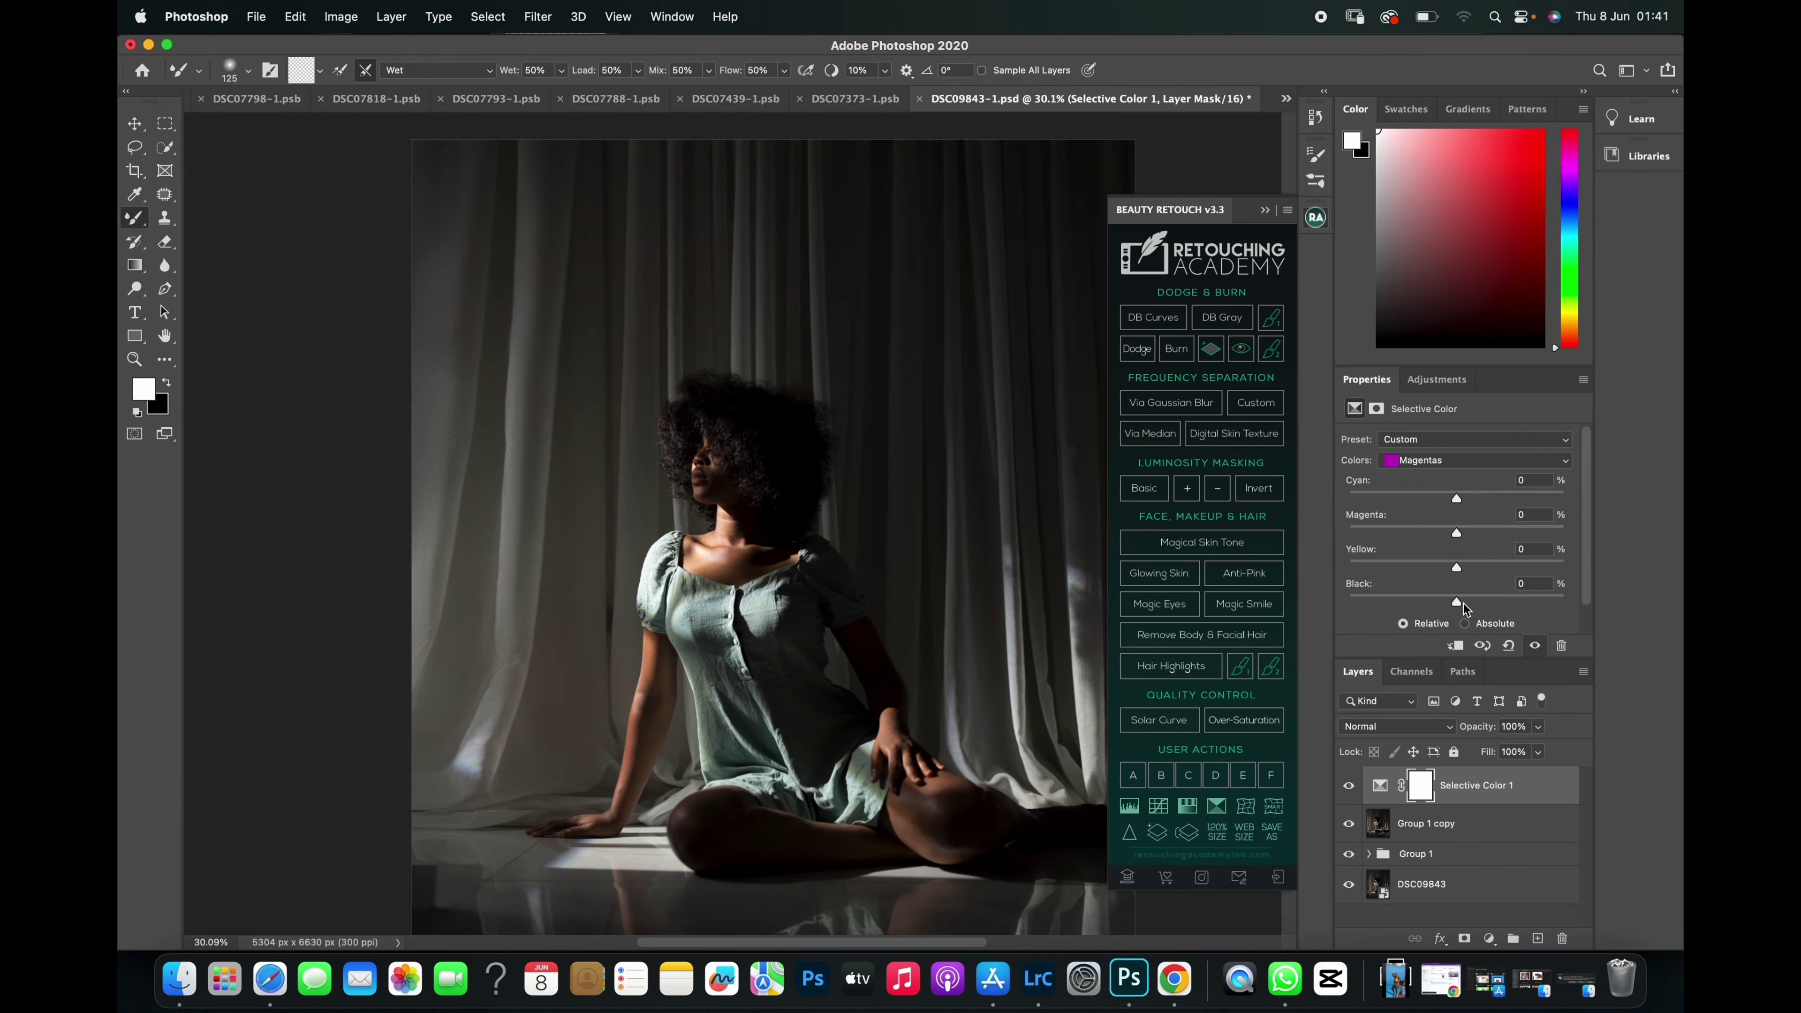
click(1425, 461)
click(1437, 475)
click(1458, 500)
mouse_move(1457, 500)
mouse_down()
mouse_move(1393, 503)
mouse_move(1500, 512)
mouse_move(1436, 522)
mouse_move(1455, 523)
mouse_up()
click(1459, 500)
drag(1458, 499, 1458, 503)
mouse_move(1459, 537)
mouse_down()
mouse_move(1397, 548)
mouse_move(1493, 538)
mouse_move(1428, 545)
mouse_up()
drag(1427, 543, 1456, 538)
click(1419, 463)
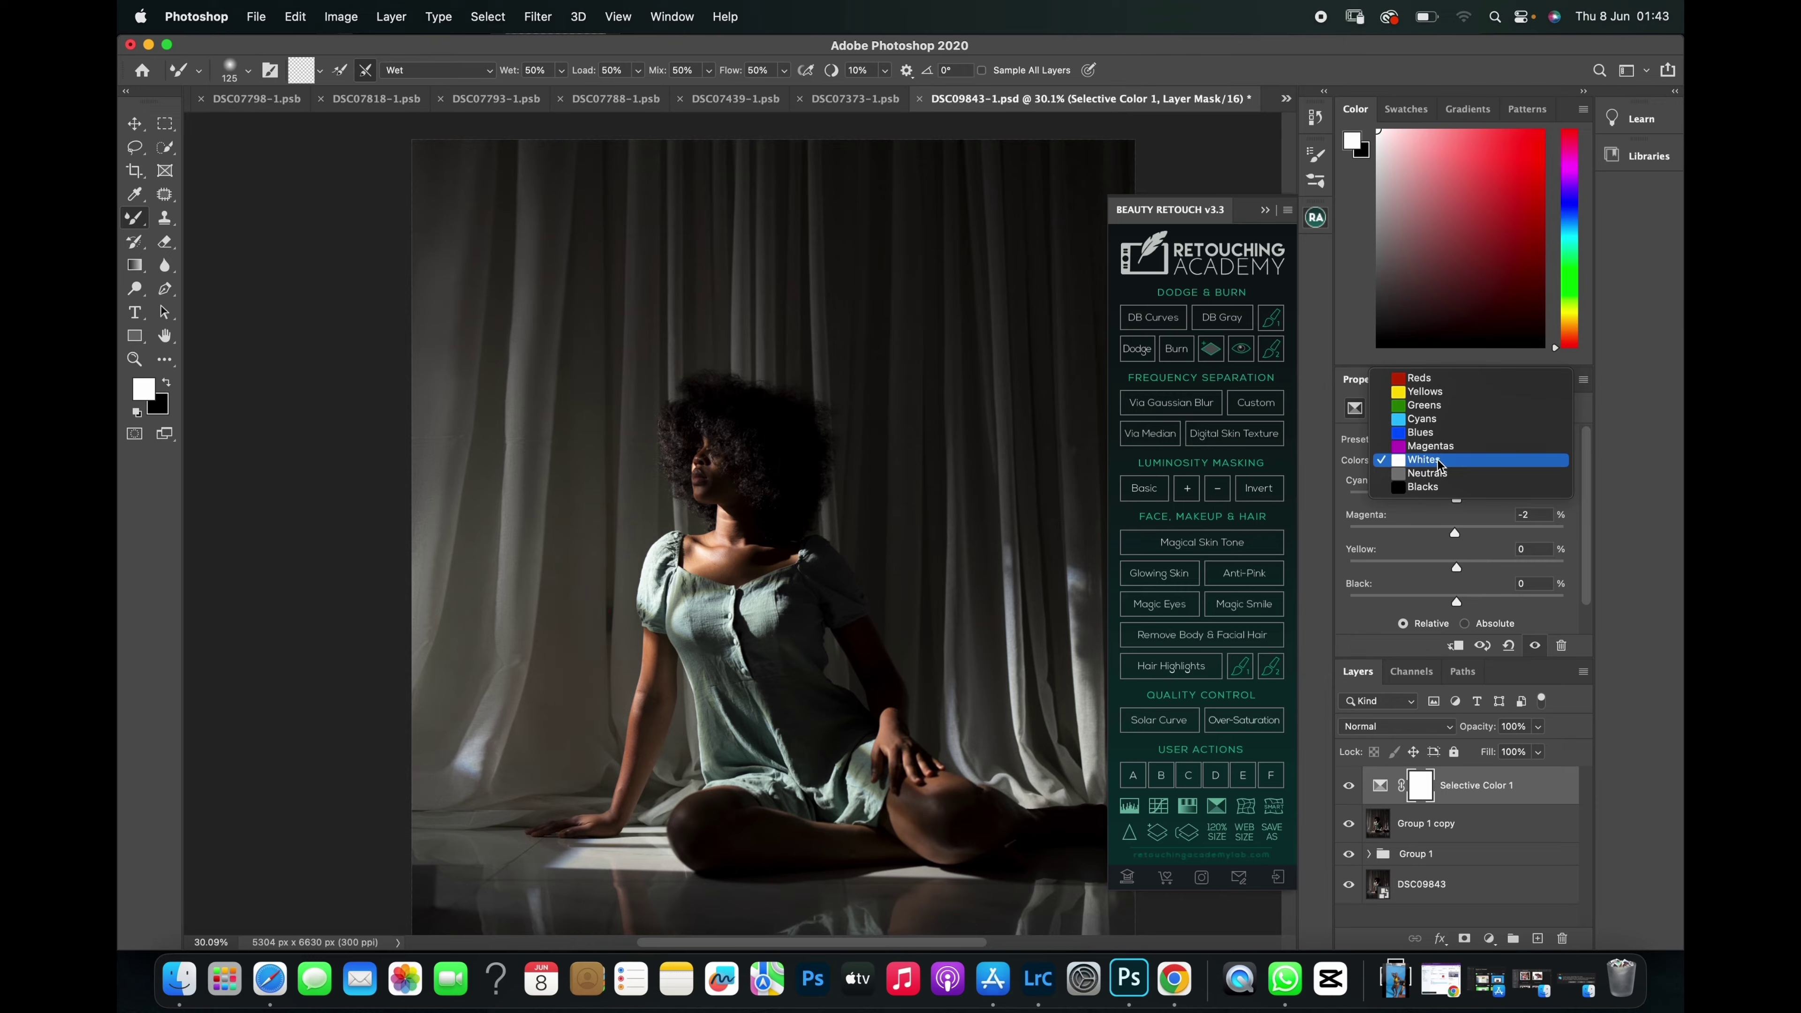
In the Whites, set cyan to -13% and magenta to -61%.
click(1439, 462)
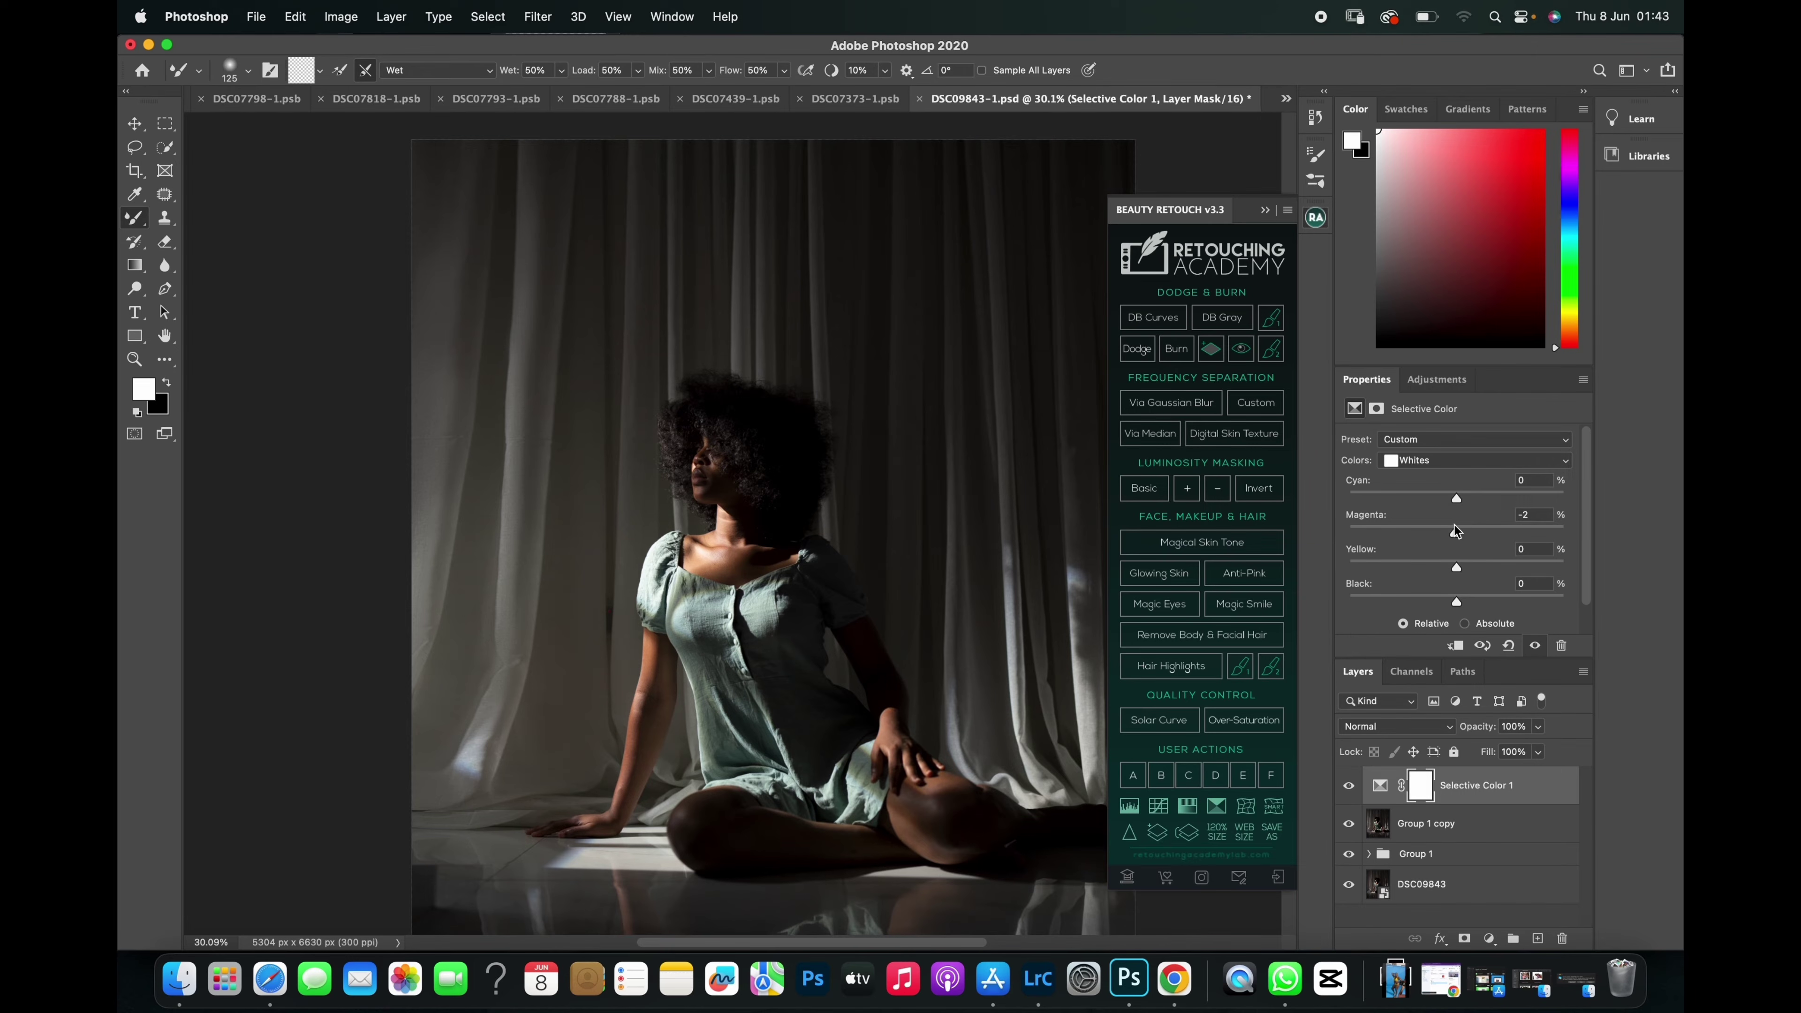
click(1456, 498)
mouse_move(1456, 498)
mouse_down()
mouse_move(1387, 510)
mouse_move(1498, 500)
mouse_move(1442, 517)
mouse_up()
scroll(746, 586, up, 2)
scroll(745, 586, up, 5)
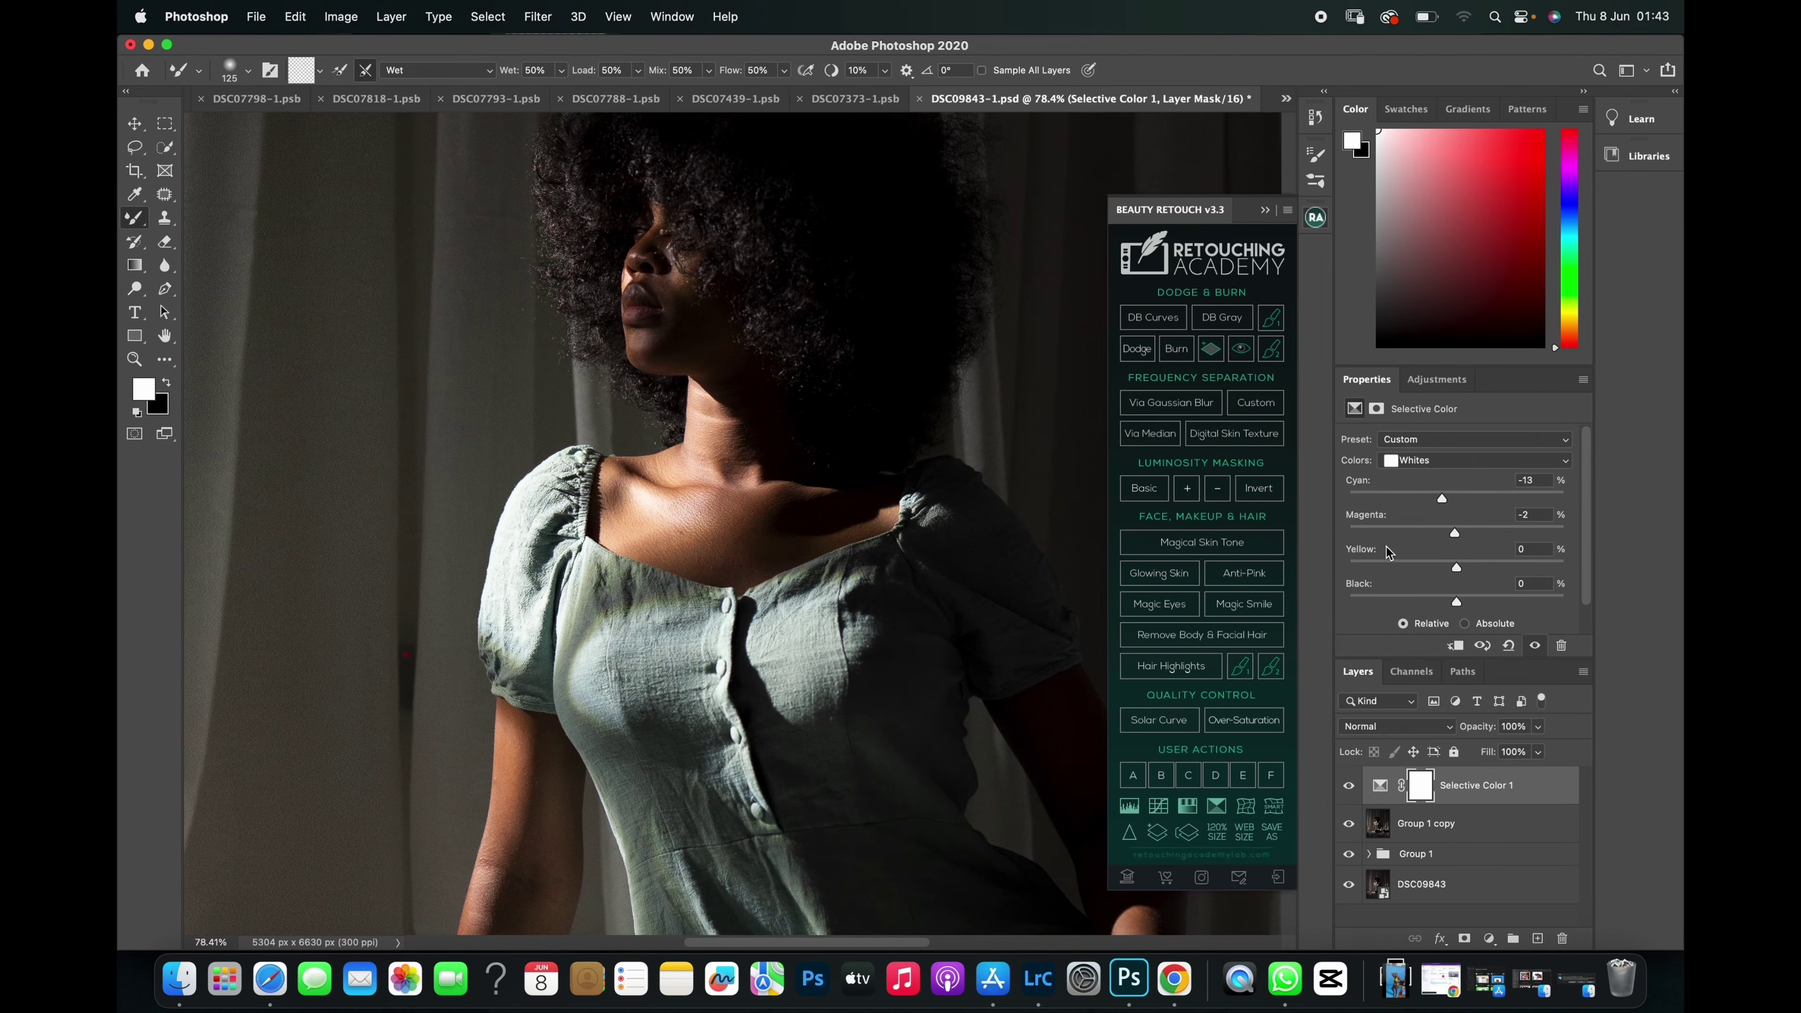
click(1434, 500)
drag(1348, 505, 1445, 505)
drag(1454, 536, 1411, 549)
drag(1405, 545, 1394, 541)
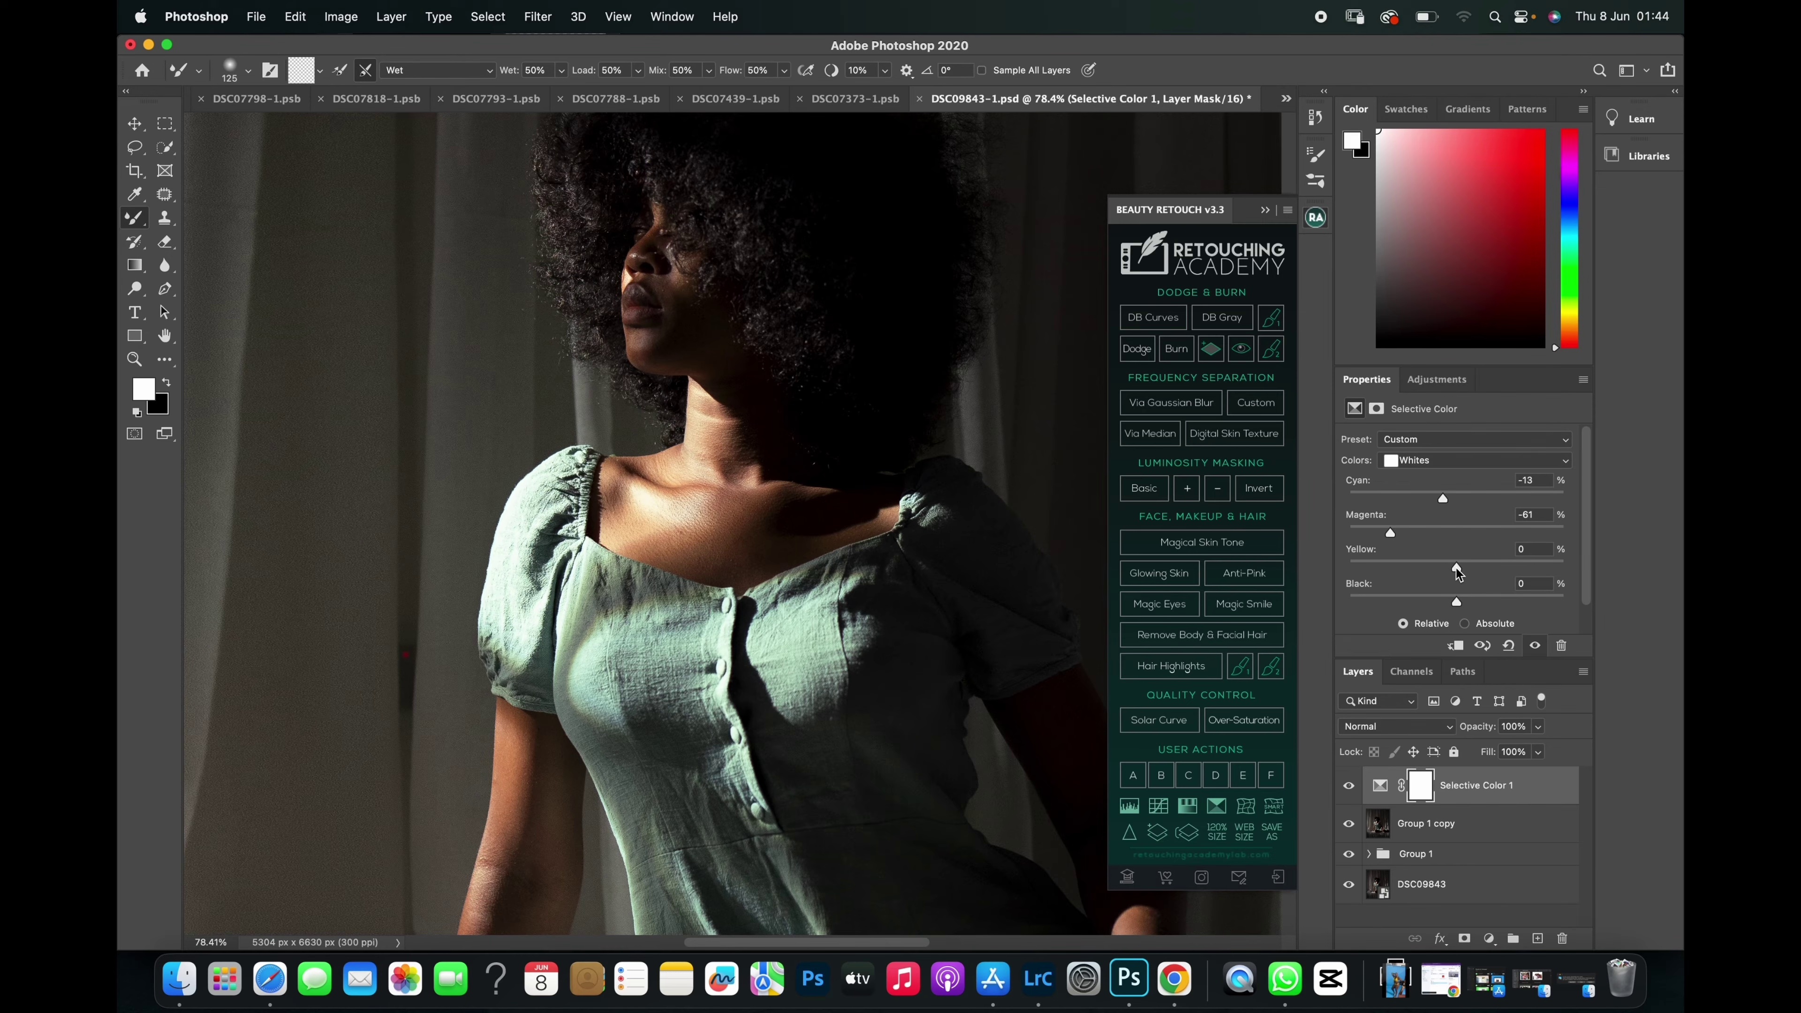
Set the Whites' yellow to -27% and black to +32%.
mouse_move(1461, 570)
mouse_down()
mouse_move(1388, 581)
mouse_move(1555, 573)
mouse_move(1457, 573)
mouse_up()
drag(1453, 573, 1429, 573)
drag(1458, 601, 1493, 619)
Toggle the Selective Color layer's visibility to compare the whole portrait with and without the Whites adjustment.
scroll(812, 594, down, 1)
scroll(812, 594, down, 6)
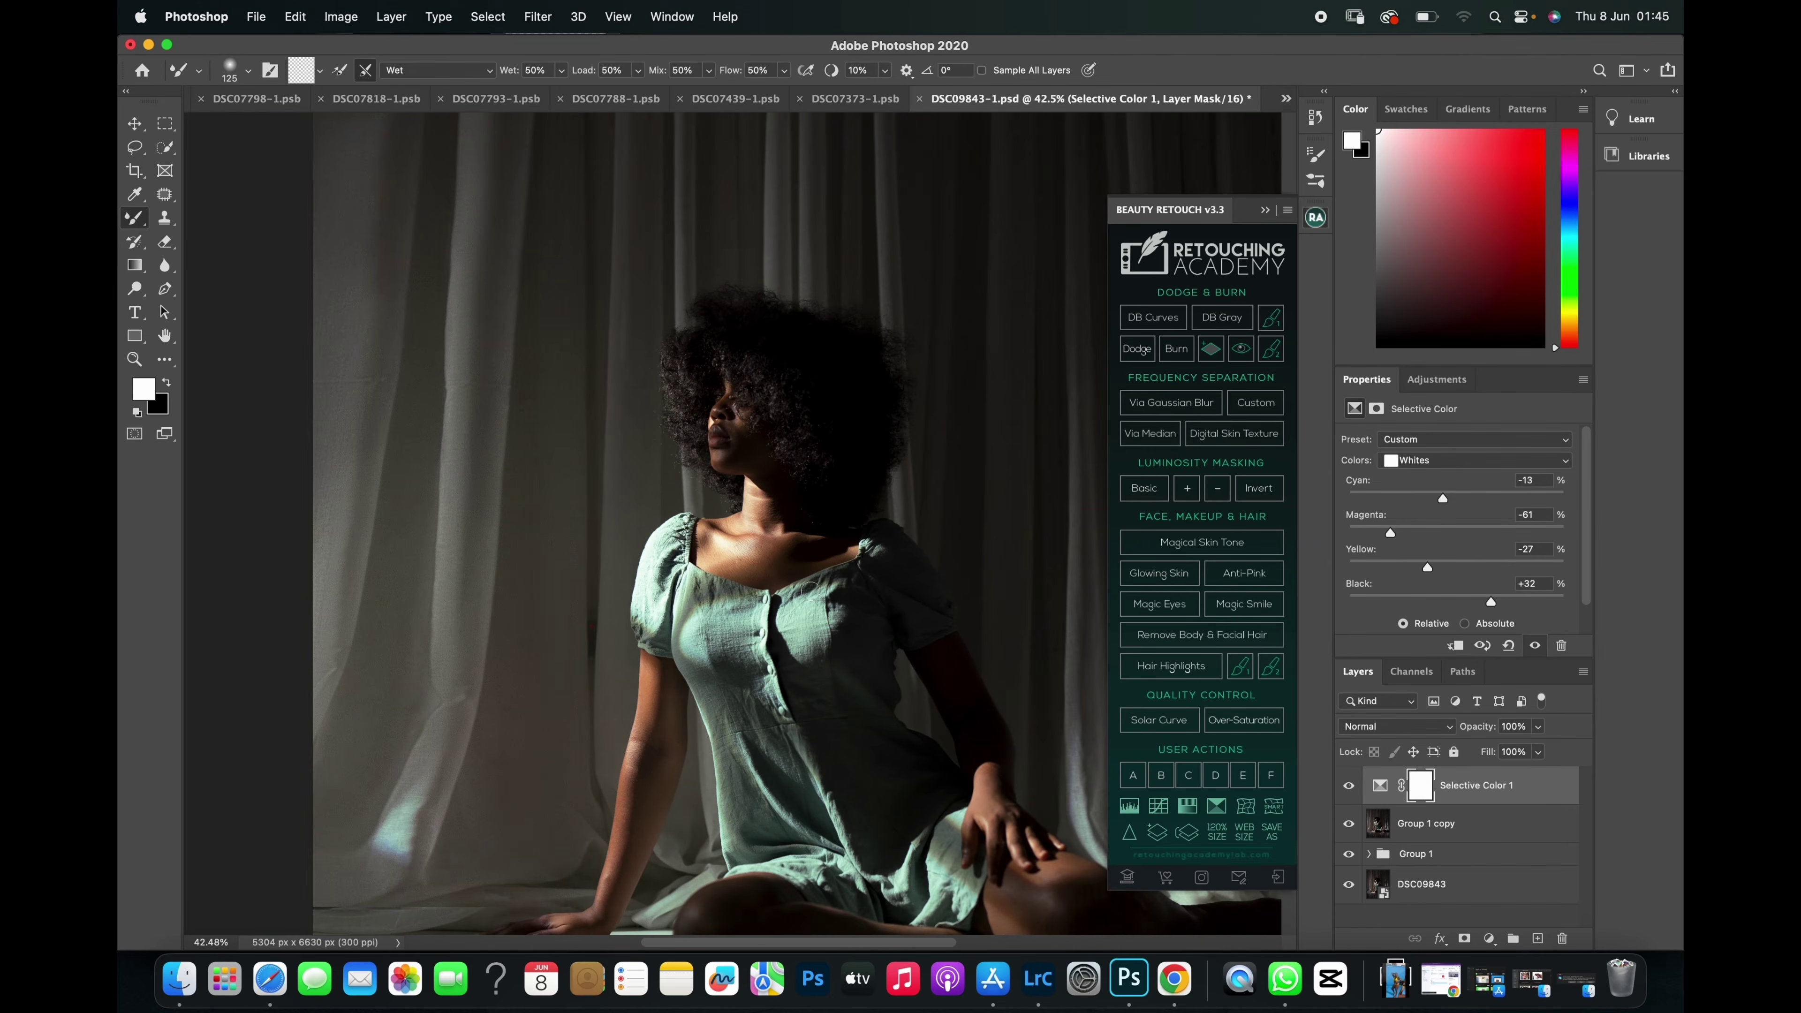
scroll(811, 593, down, 1)
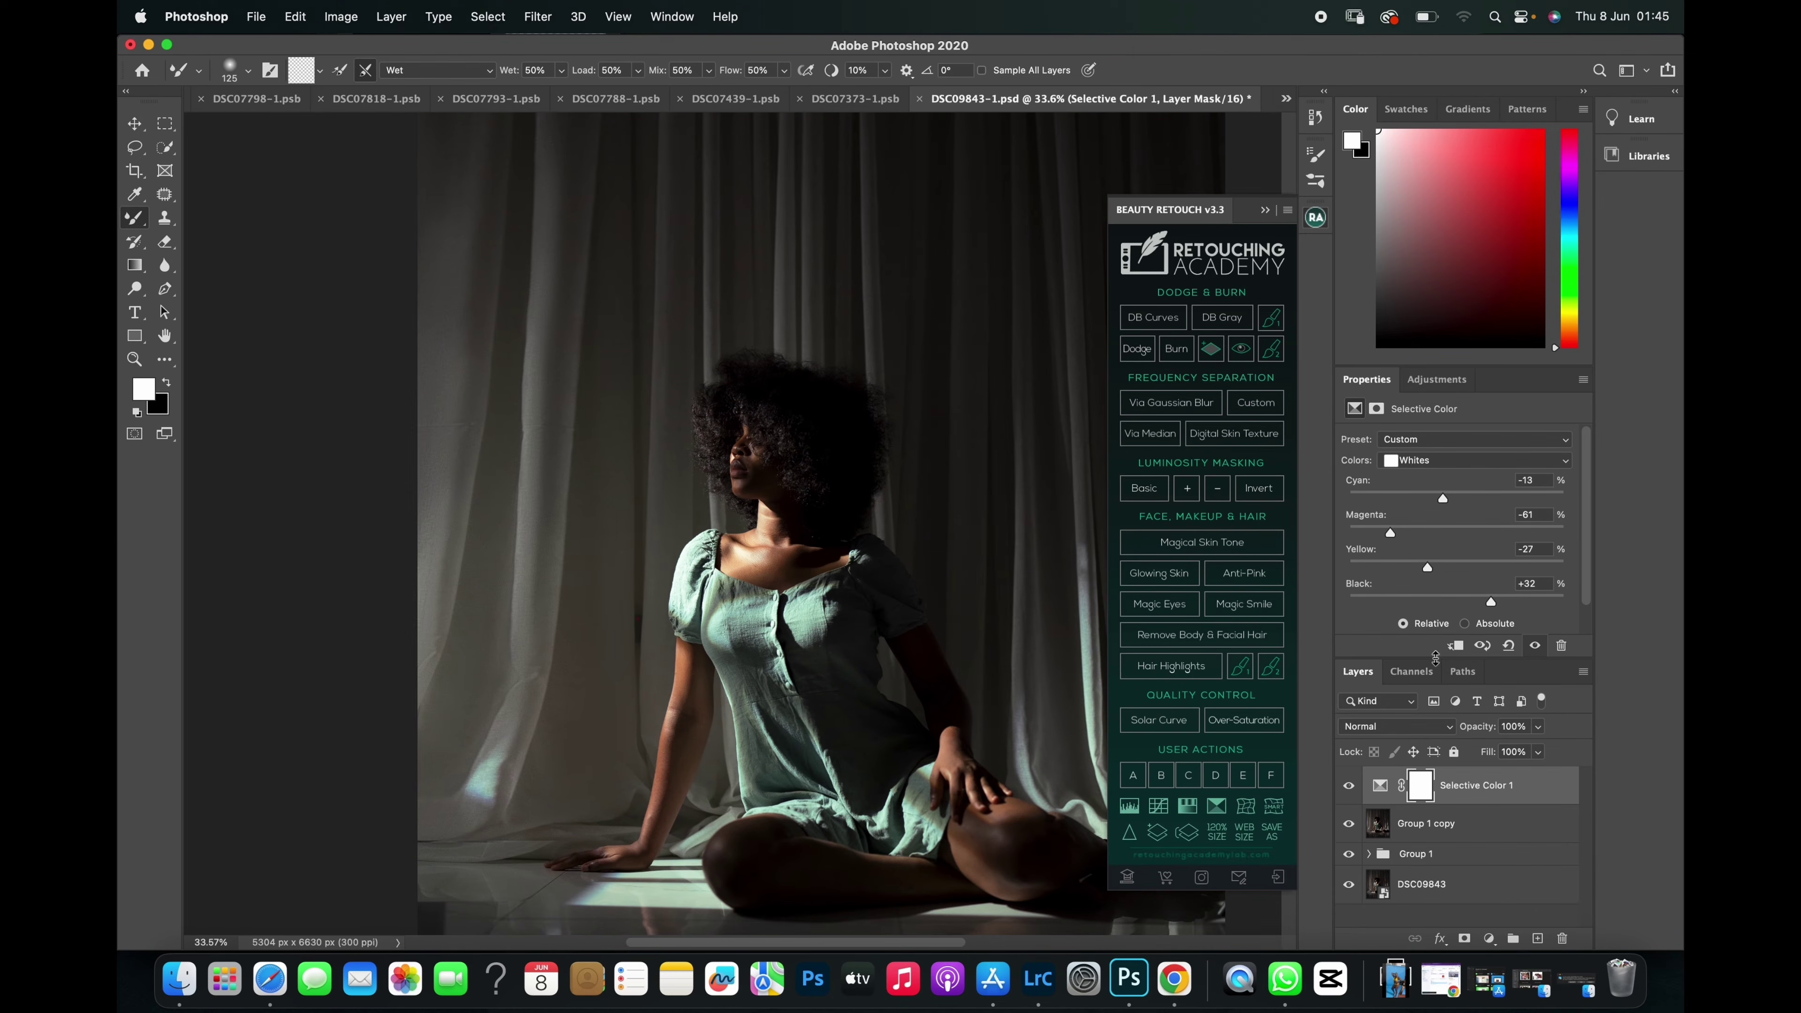
click(1351, 786)
click(1351, 785)
click(1351, 785)
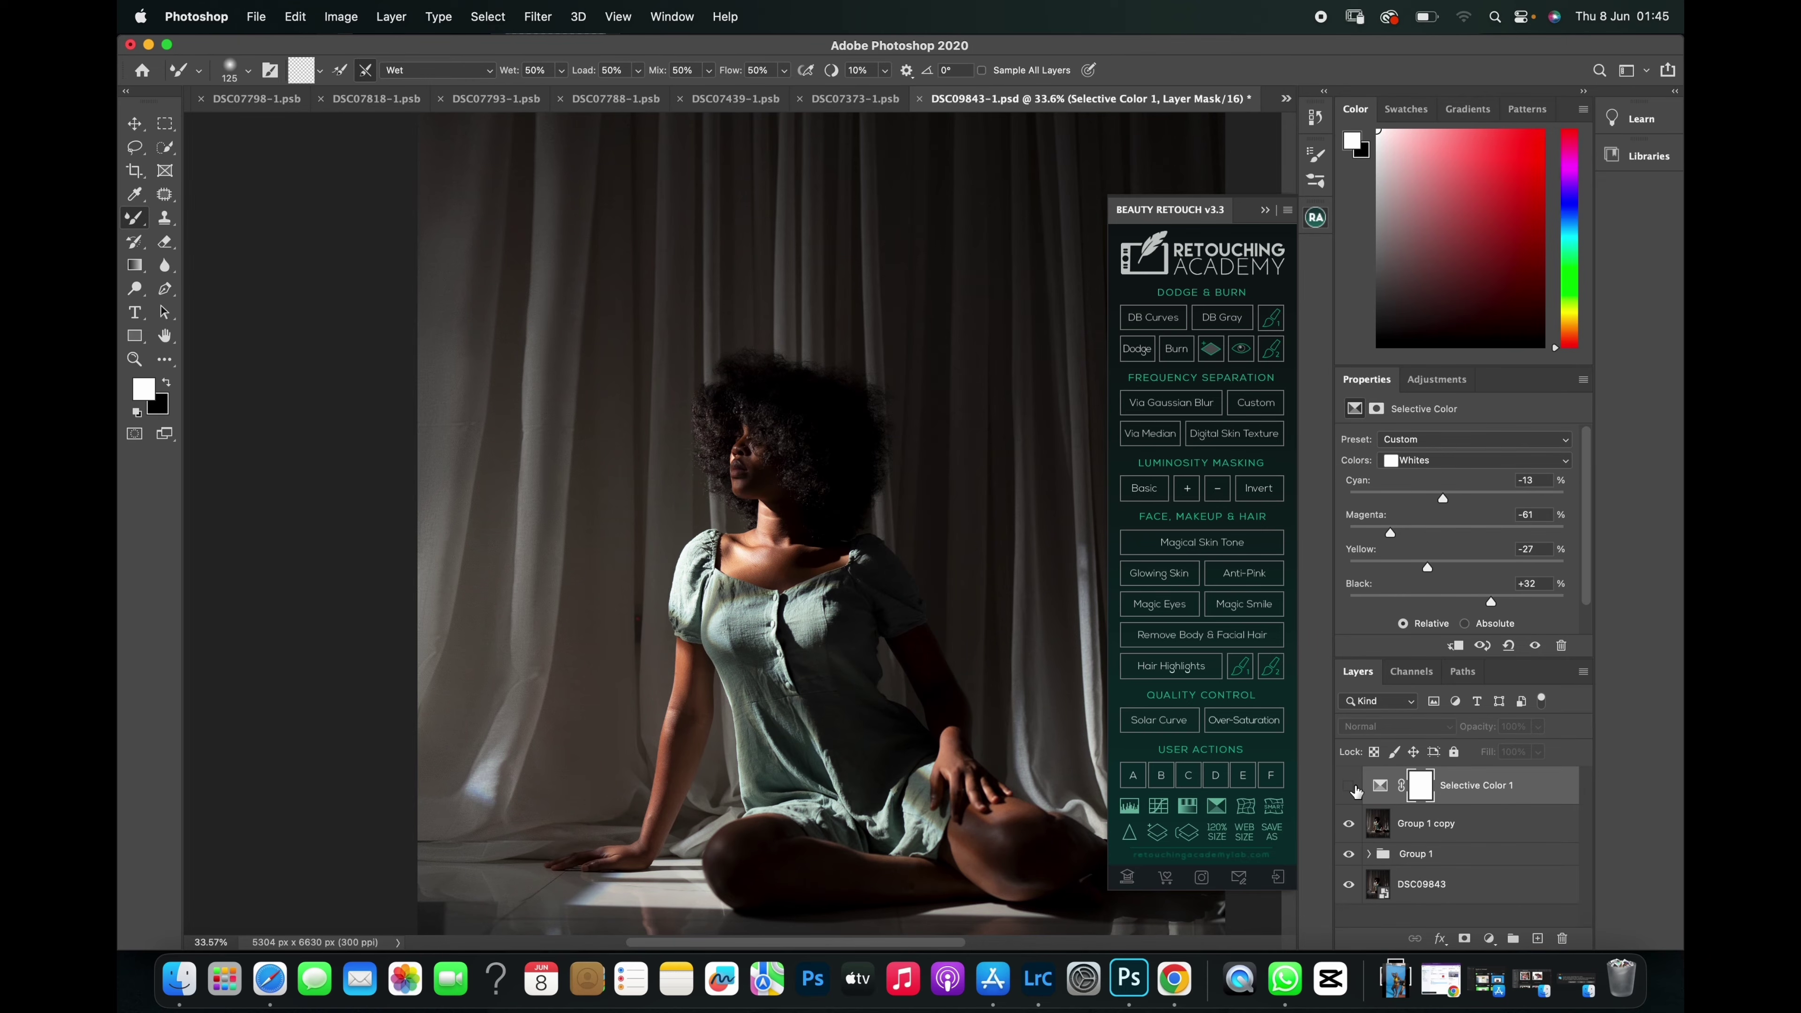
click(1351, 785)
scroll(874, 668, down, 1)
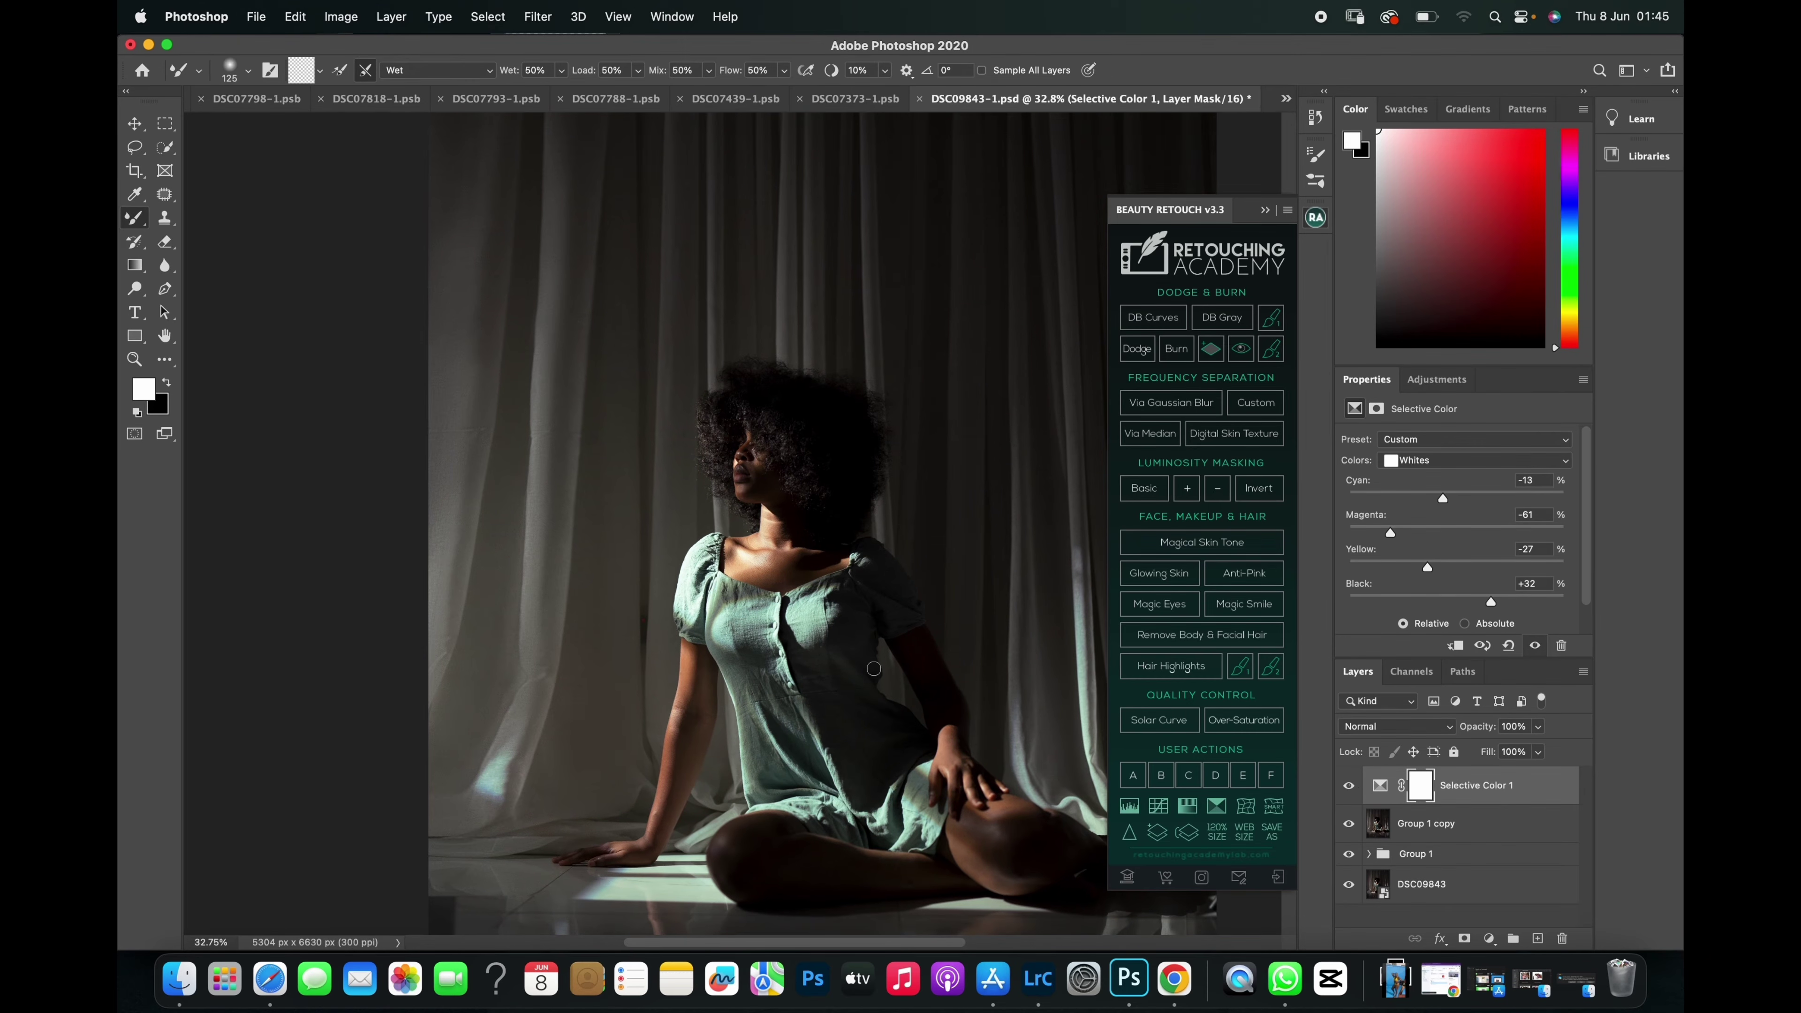
scroll(873, 669, down, 2)
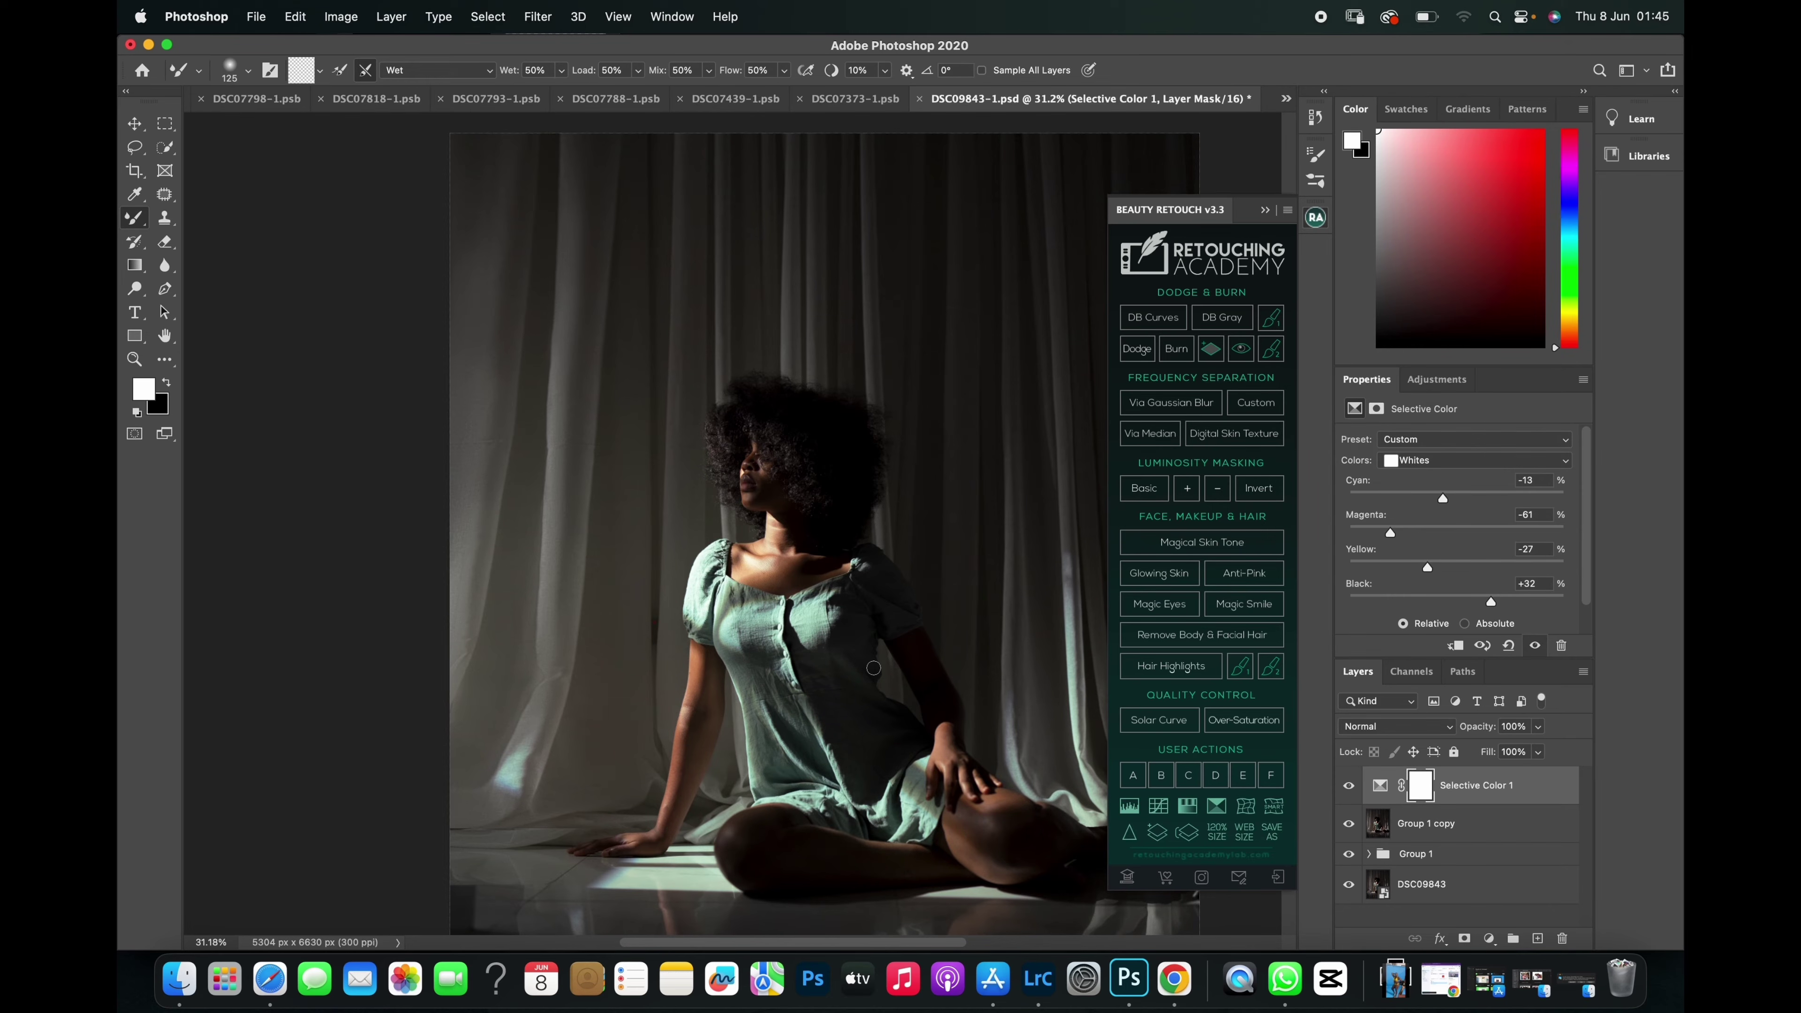
In the Neutrals, set magenta to -2%, yellow to +2% and black to -8%, and compare the portrait with the layer hidden and shown.
click(1421, 462)
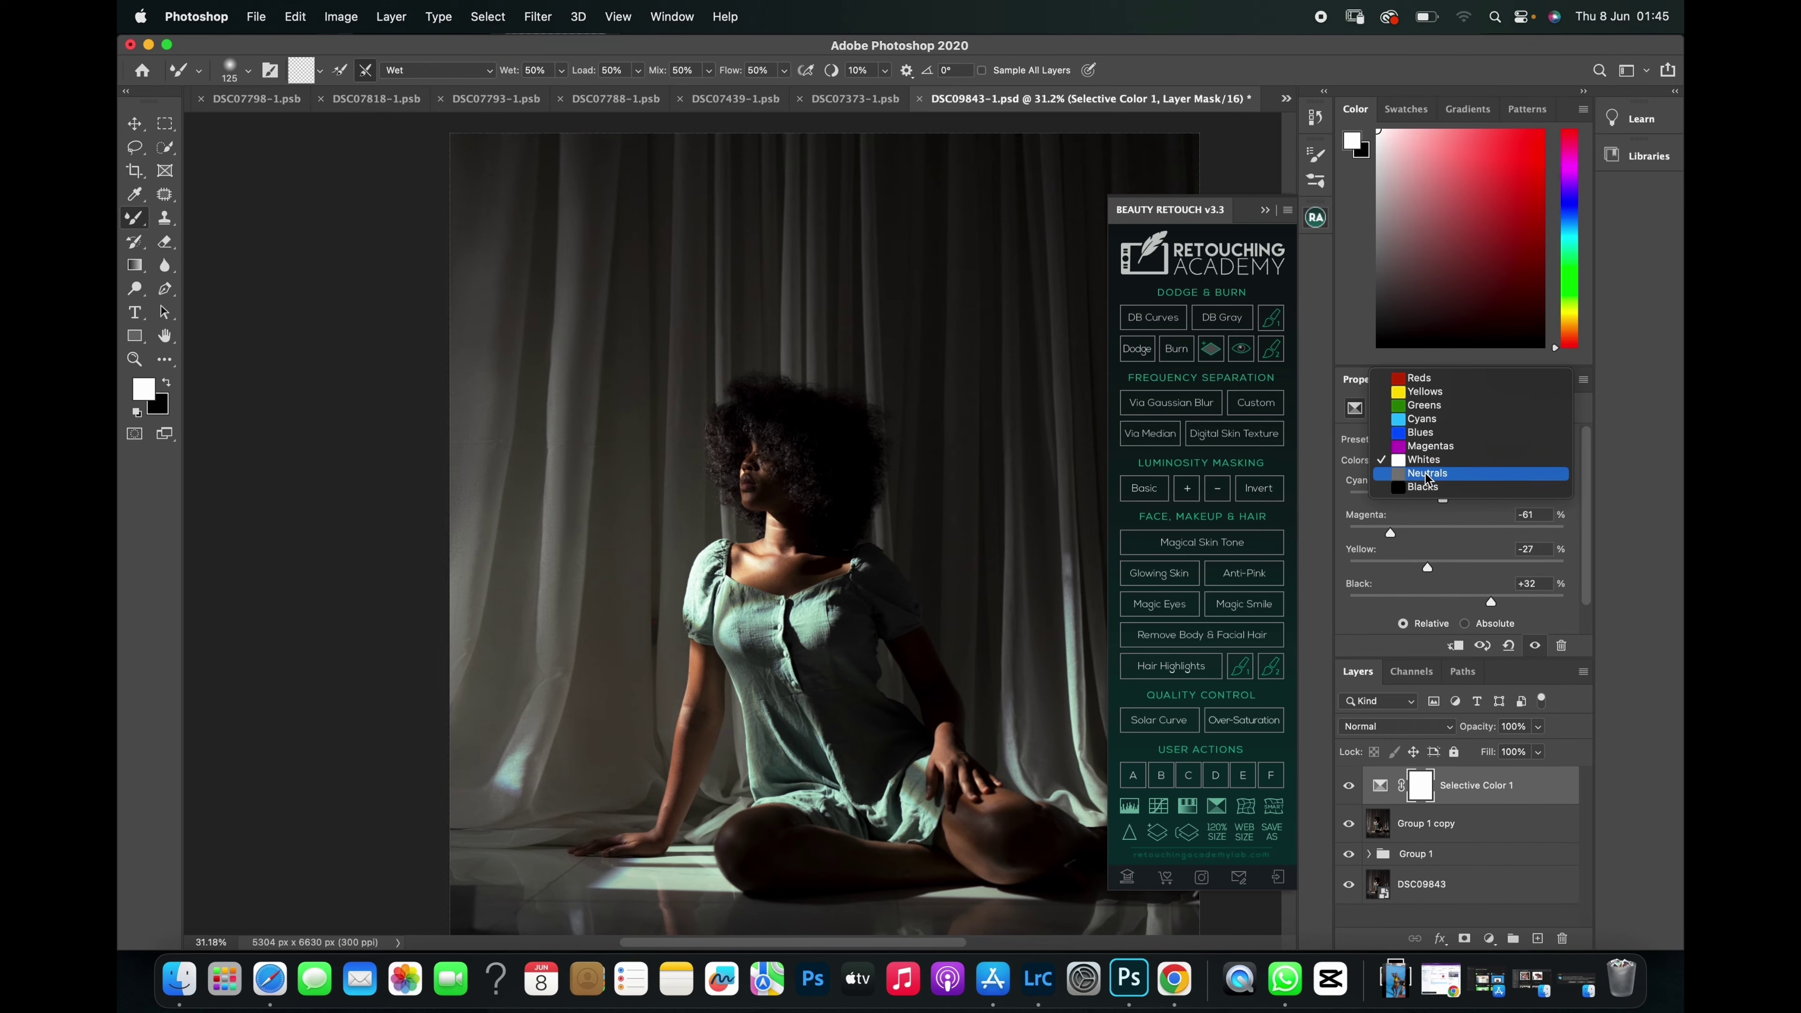
click(1428, 474)
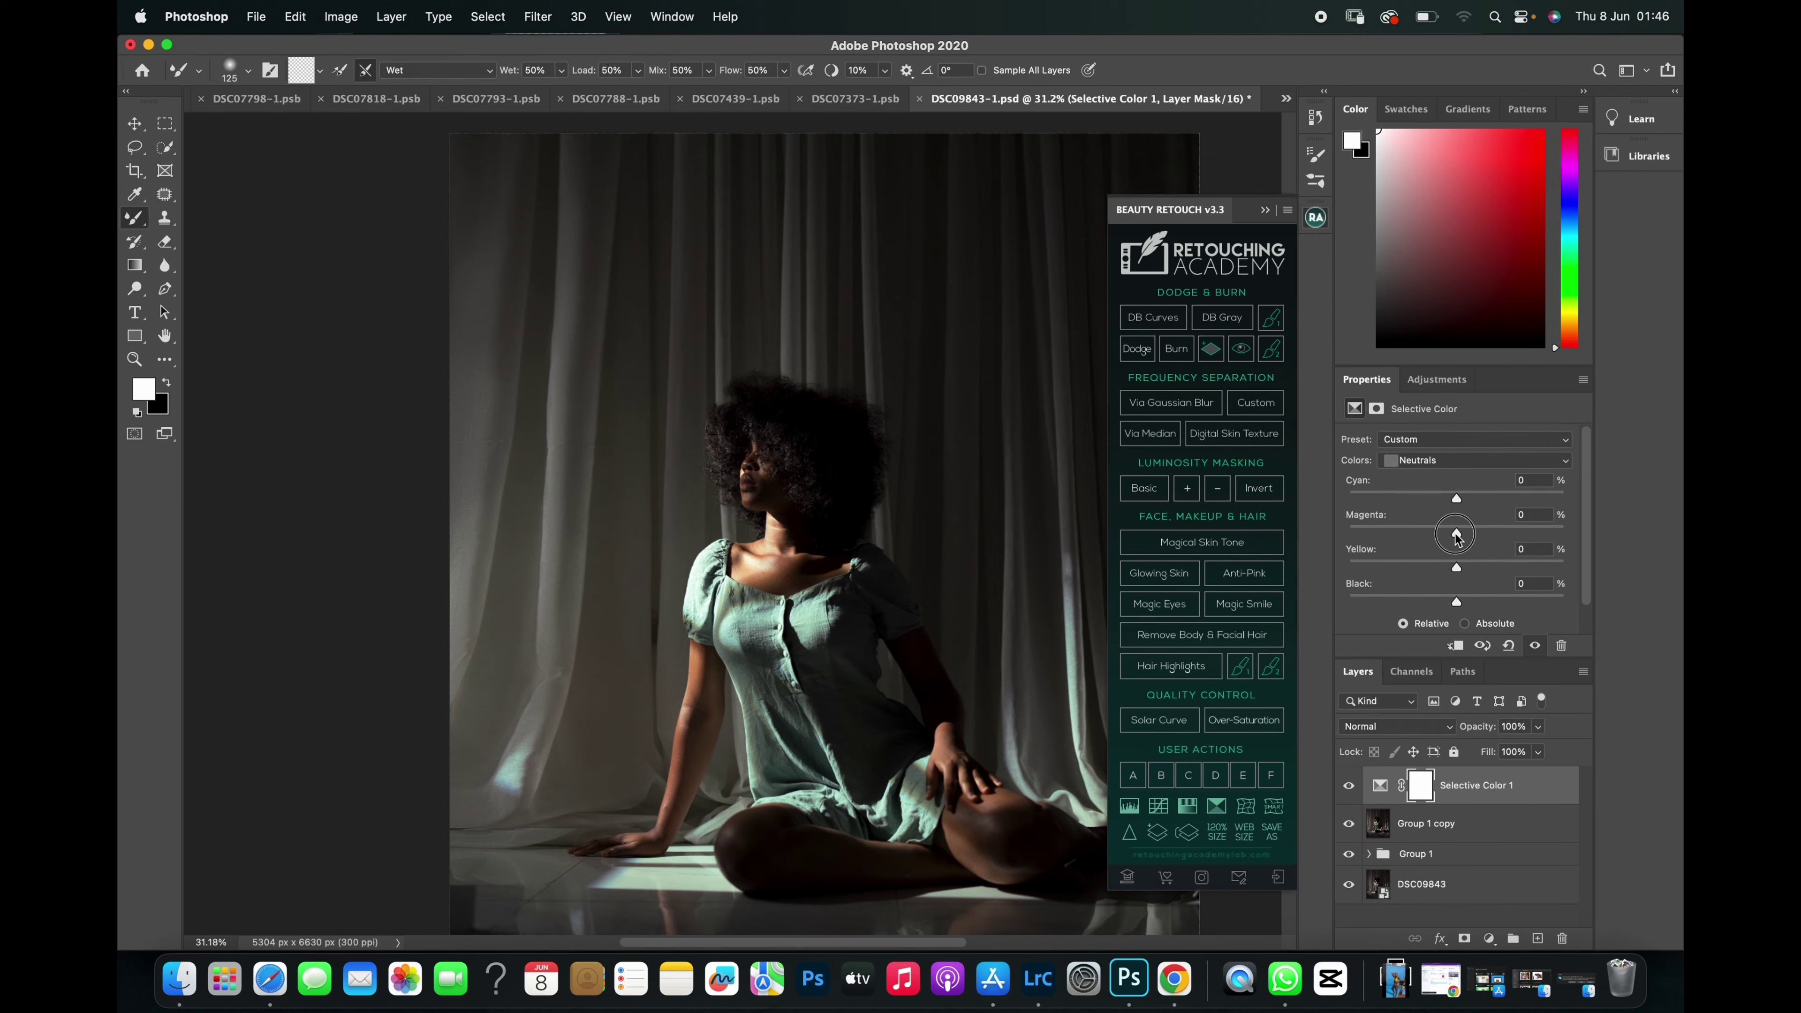
mouse_move(1455, 533)
mouse_down()
mouse_move(1356, 538)
mouse_move(1510, 540)
mouse_move(1449, 540)
mouse_up()
drag(1449, 541, 1455, 543)
mouse_move(1458, 569)
mouse_down()
mouse_move(1491, 567)
mouse_move(1426, 569)
mouse_move(1459, 569)
mouse_up()
mouse_move(1455, 603)
mouse_down()
mouse_move(1432, 606)
mouse_move(1487, 608)
mouse_move(1448, 605)
mouse_up()
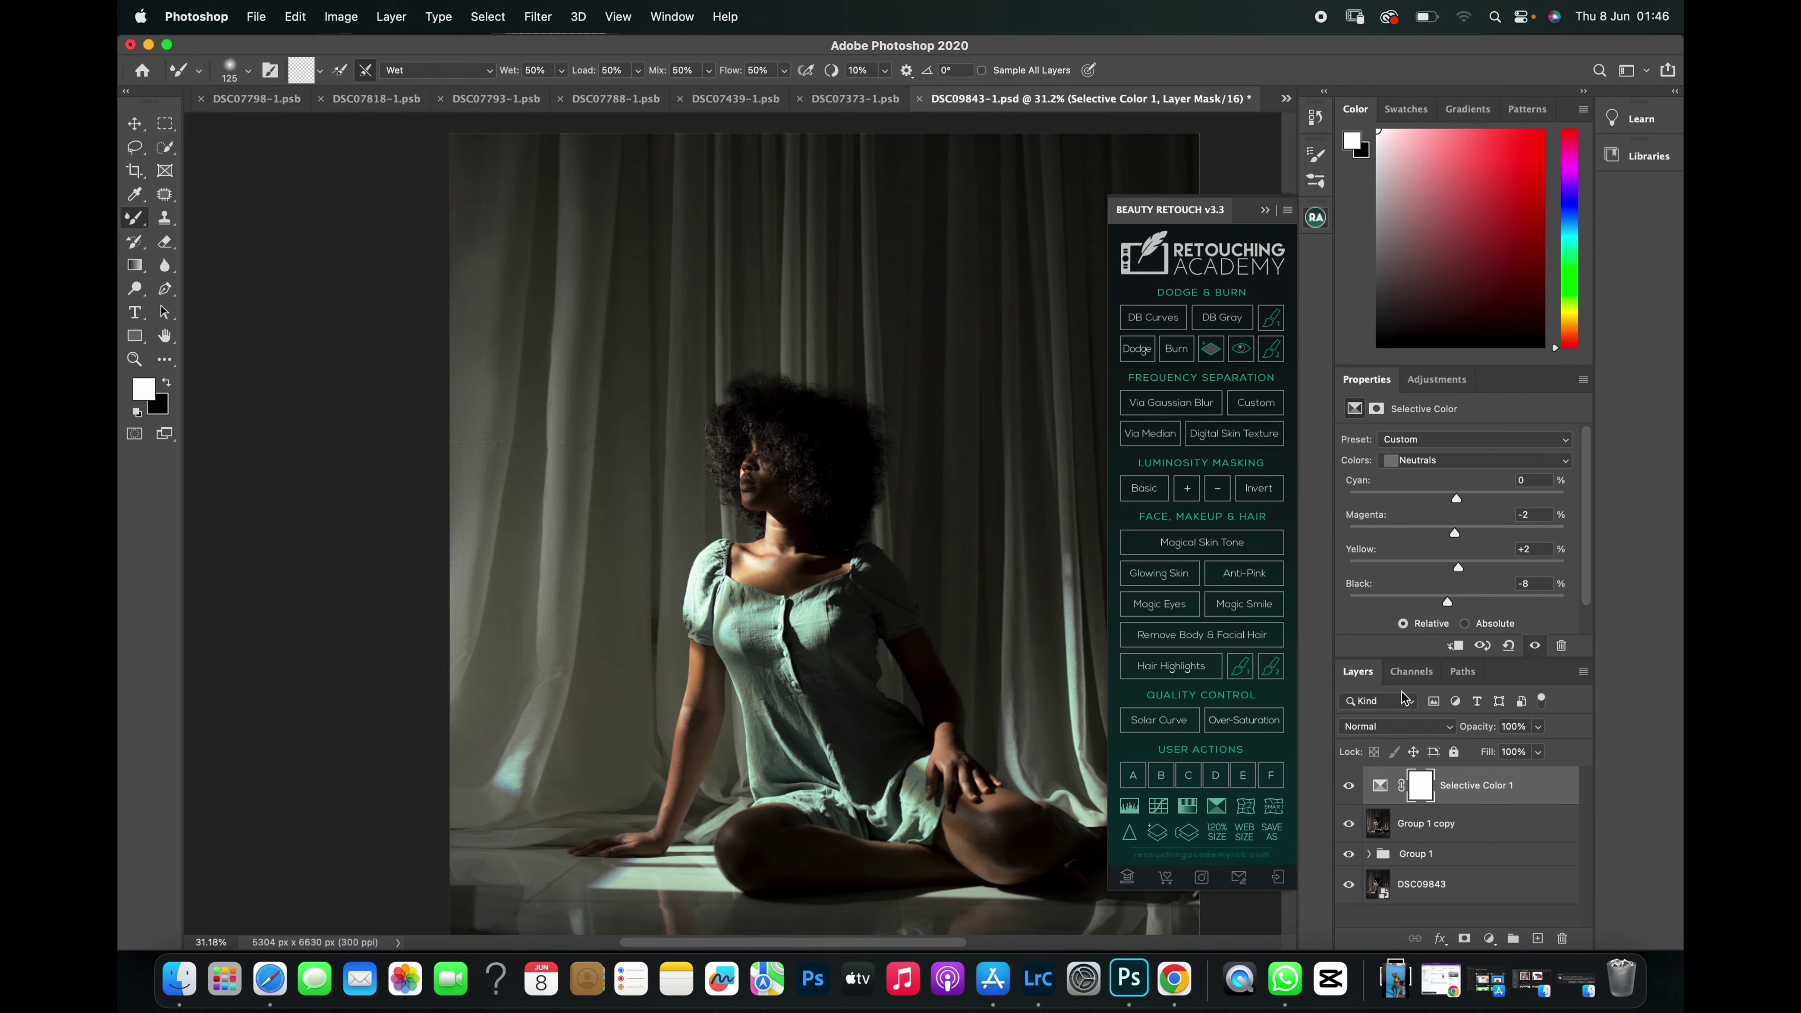
click(1350, 786)
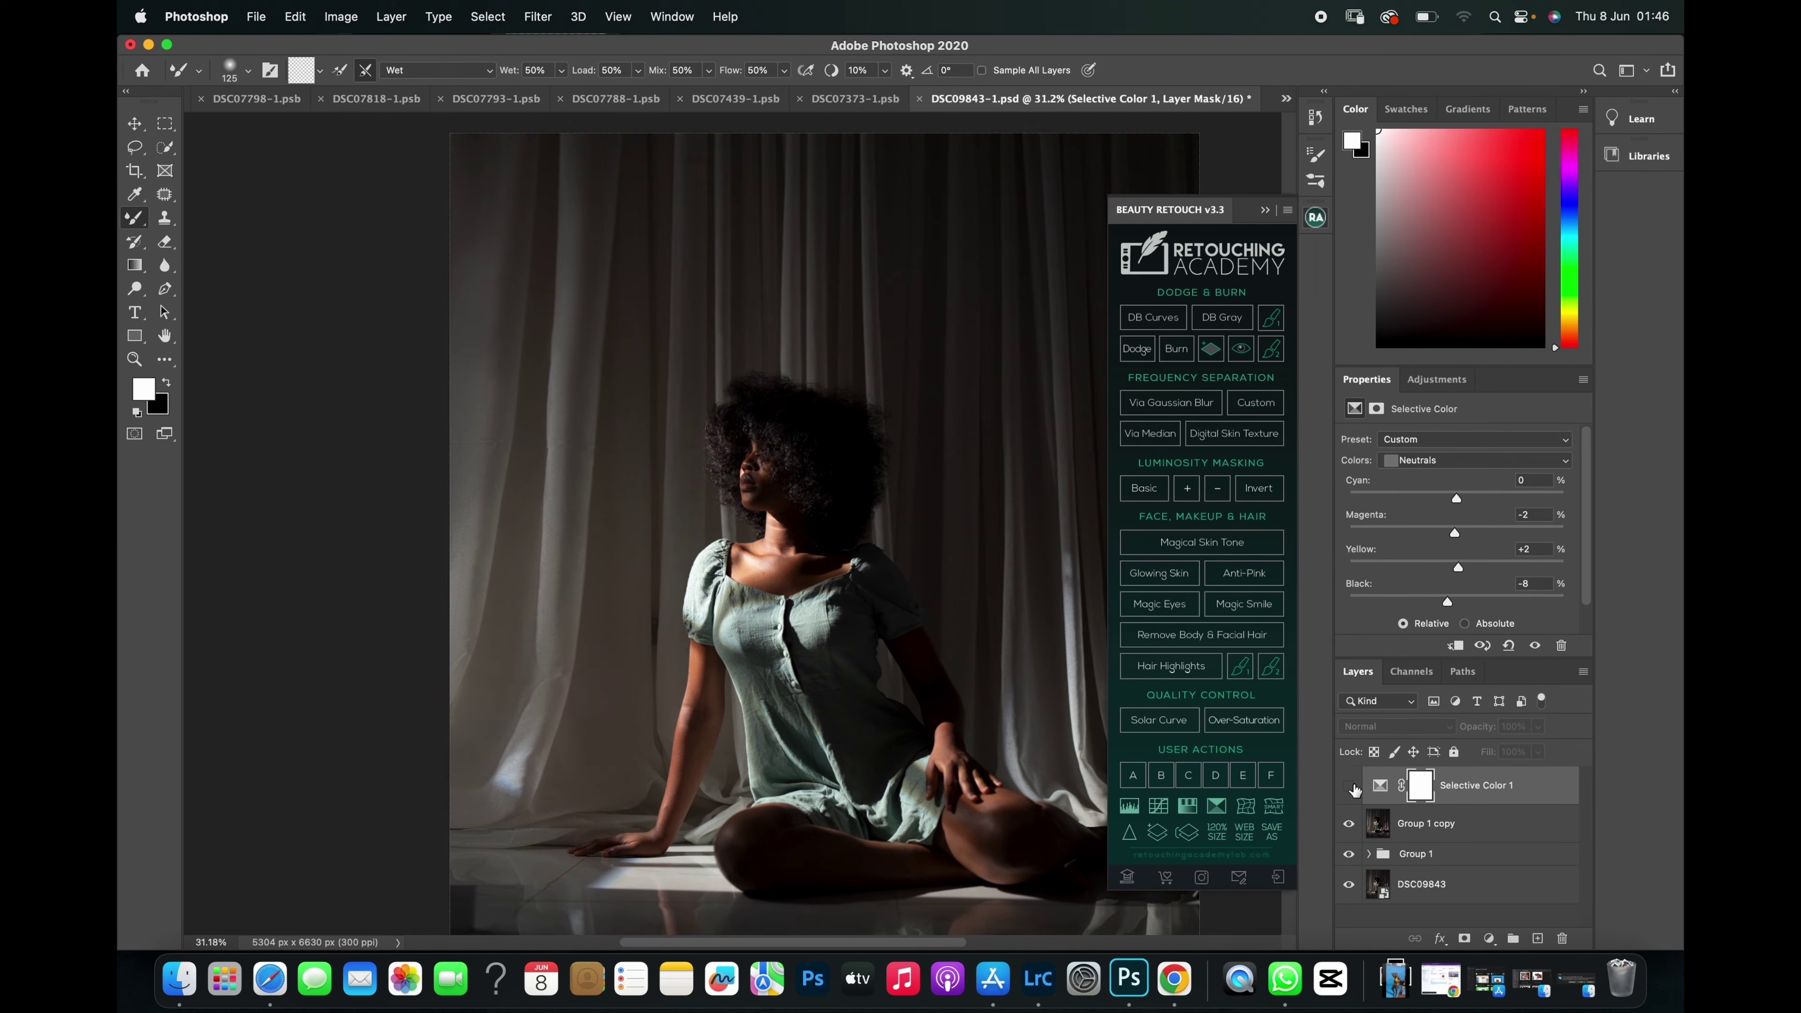
click(1350, 786)
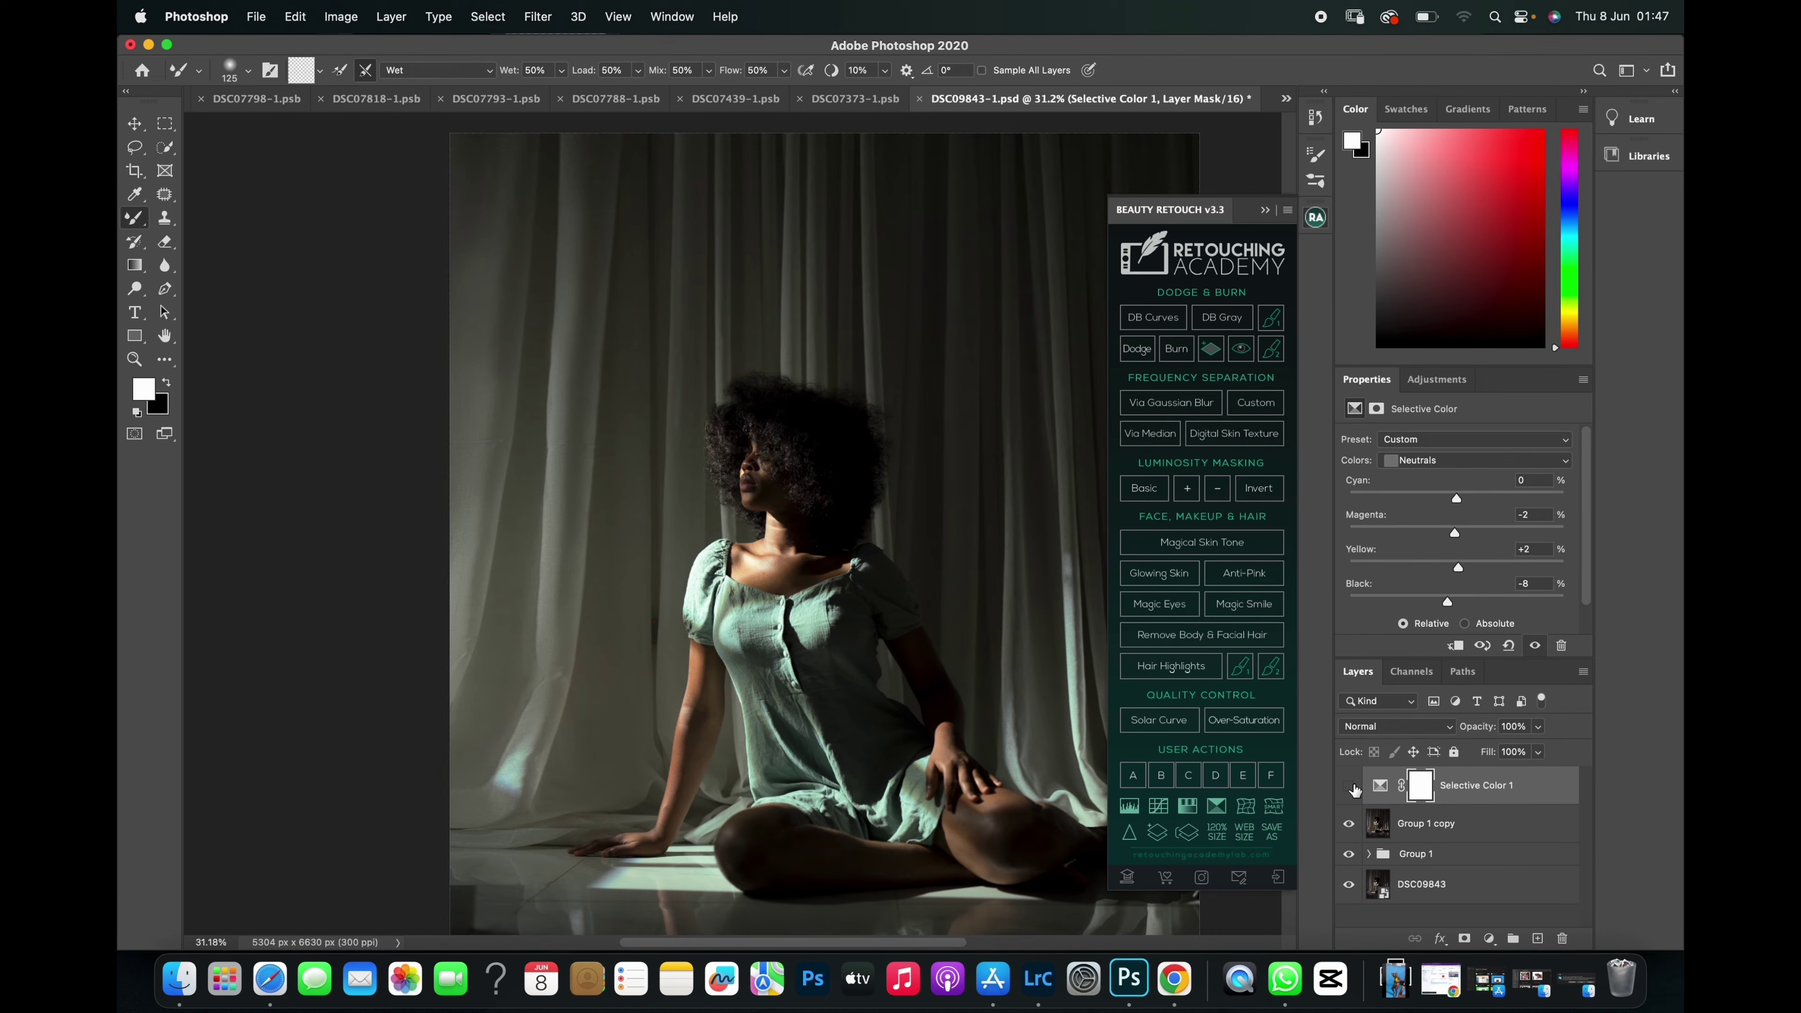
click(1349, 786)
click(1349, 786)
In the Blacks, set cyan to +2% and magenta to -2%.
click(1453, 463)
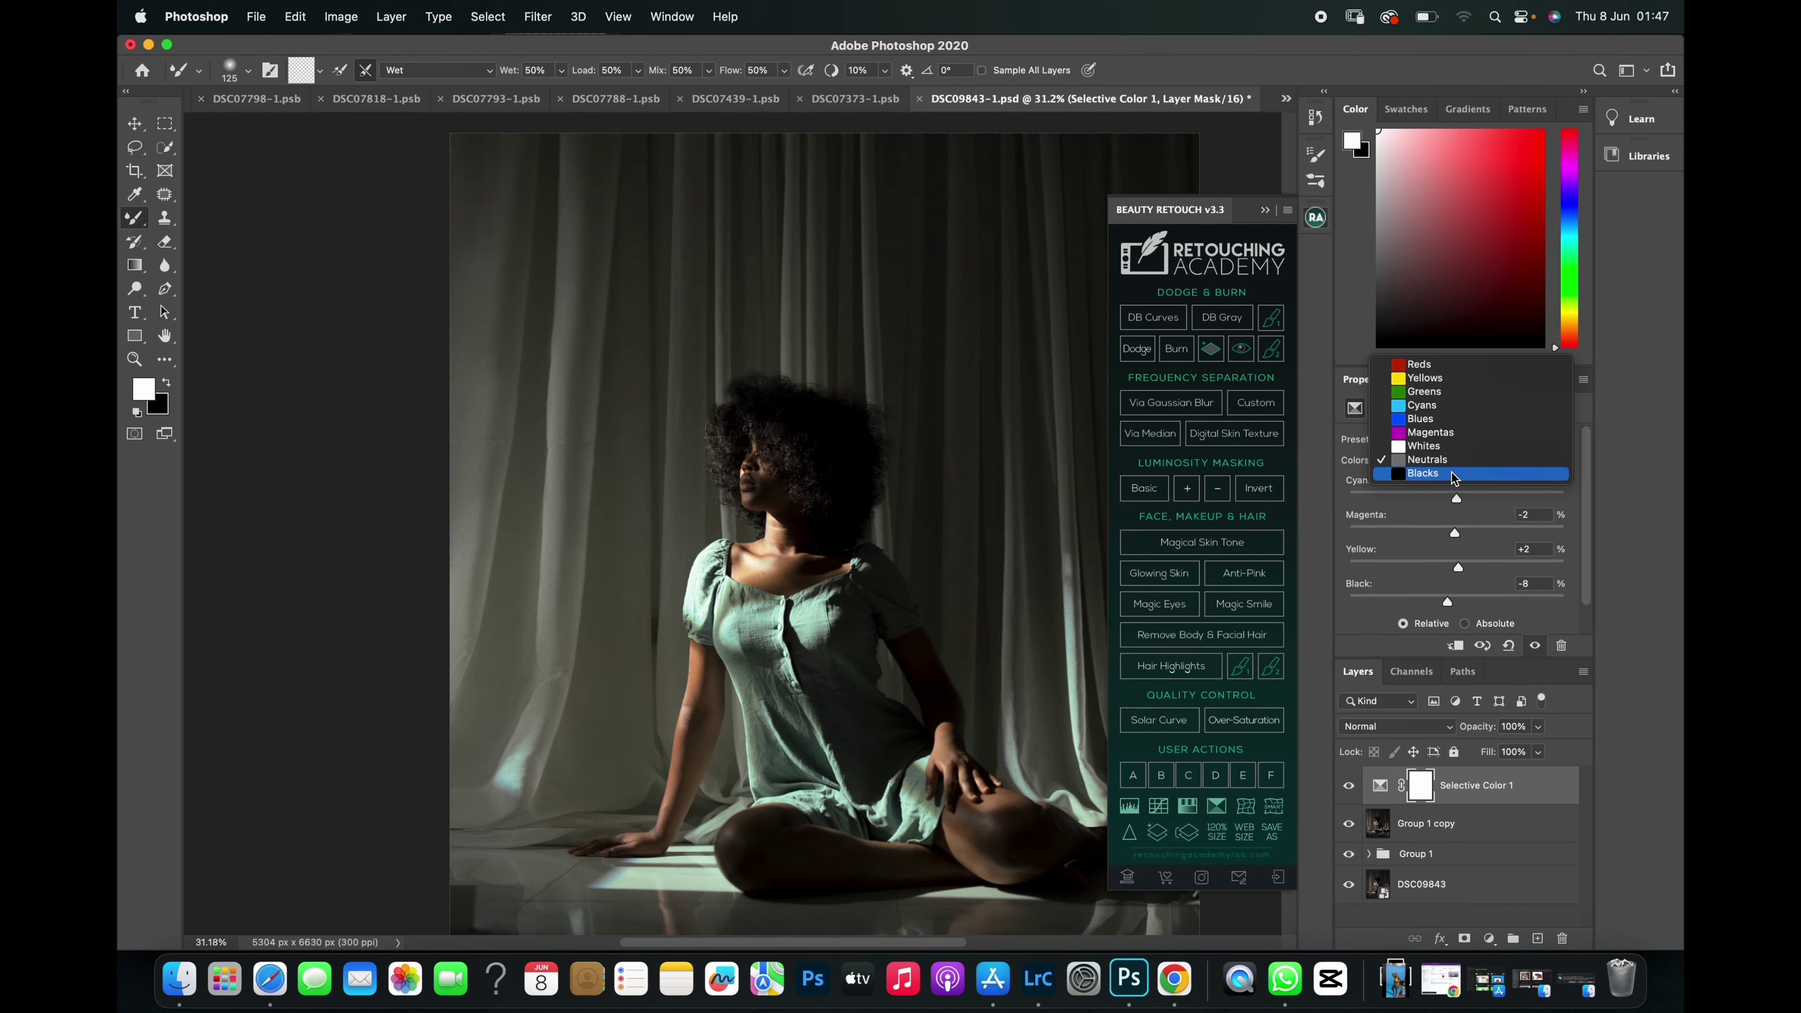
click(1430, 472)
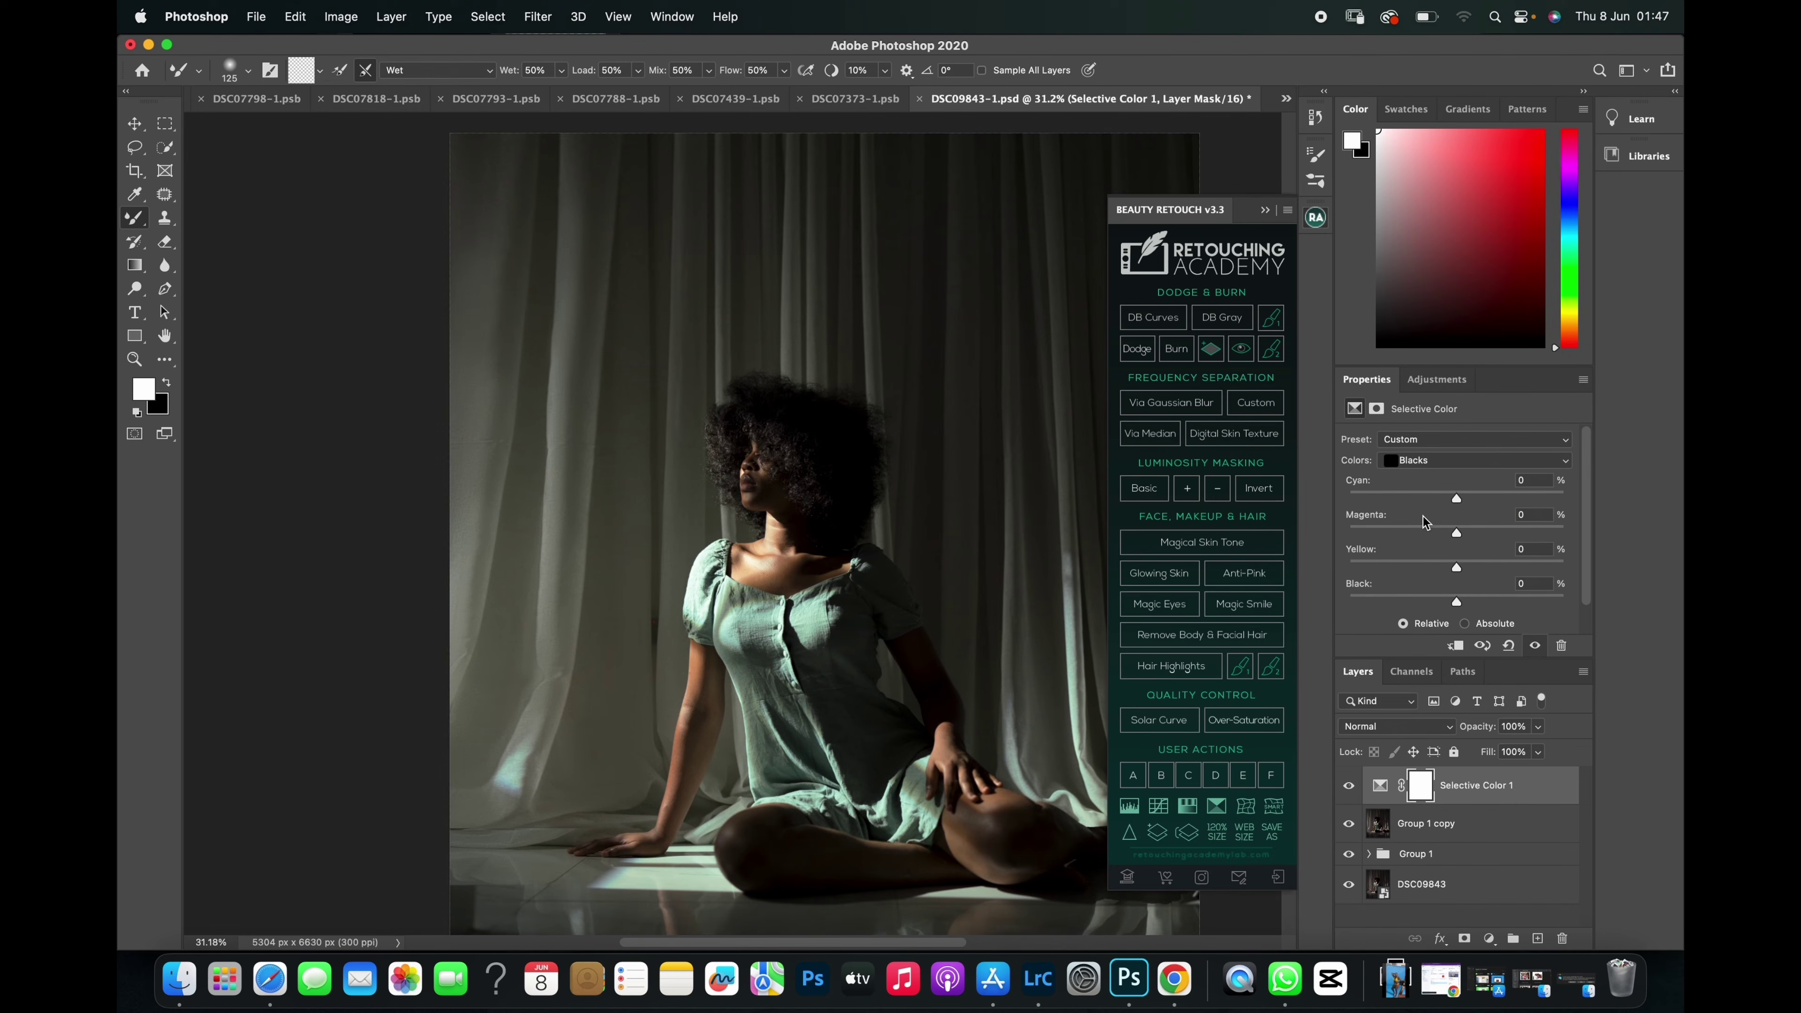
scroll(1071, 429, down, 2)
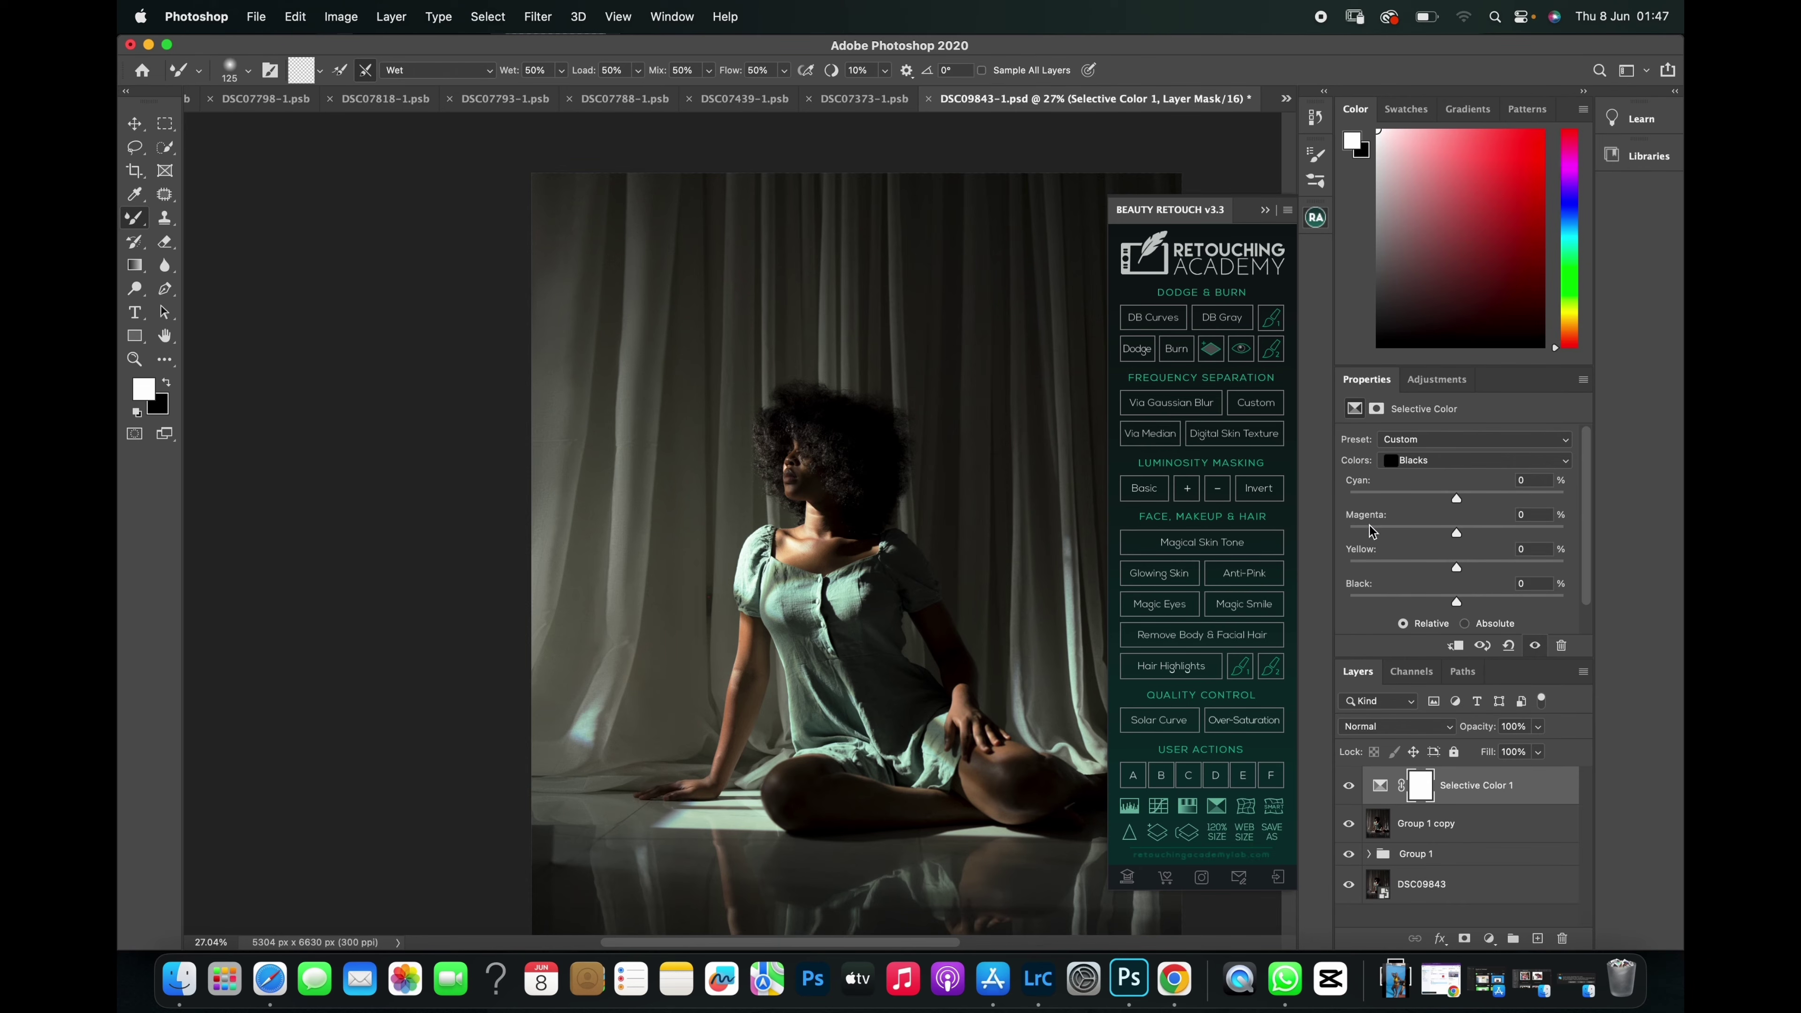
mouse_move(1448, 503)
mouse_down()
mouse_move(1424, 505)
mouse_move(1468, 509)
mouse_up()
drag(1466, 503, 1463, 503)
drag(1460, 500, 1458, 498)
drag(1459, 501, 1460, 501)
mouse_move(1458, 534)
mouse_down()
mouse_move(1427, 541)
mouse_move(1489, 537)
mouse_move(1467, 540)
mouse_up()
drag(1461, 537, 1458, 536)
Fine-tune the Blacks' yellow to -4%.
click(1445, 573)
mouse_move(1445, 574)
mouse_down()
mouse_move(1425, 568)
mouse_move(1509, 574)
mouse_move(1445, 573)
mouse_up()
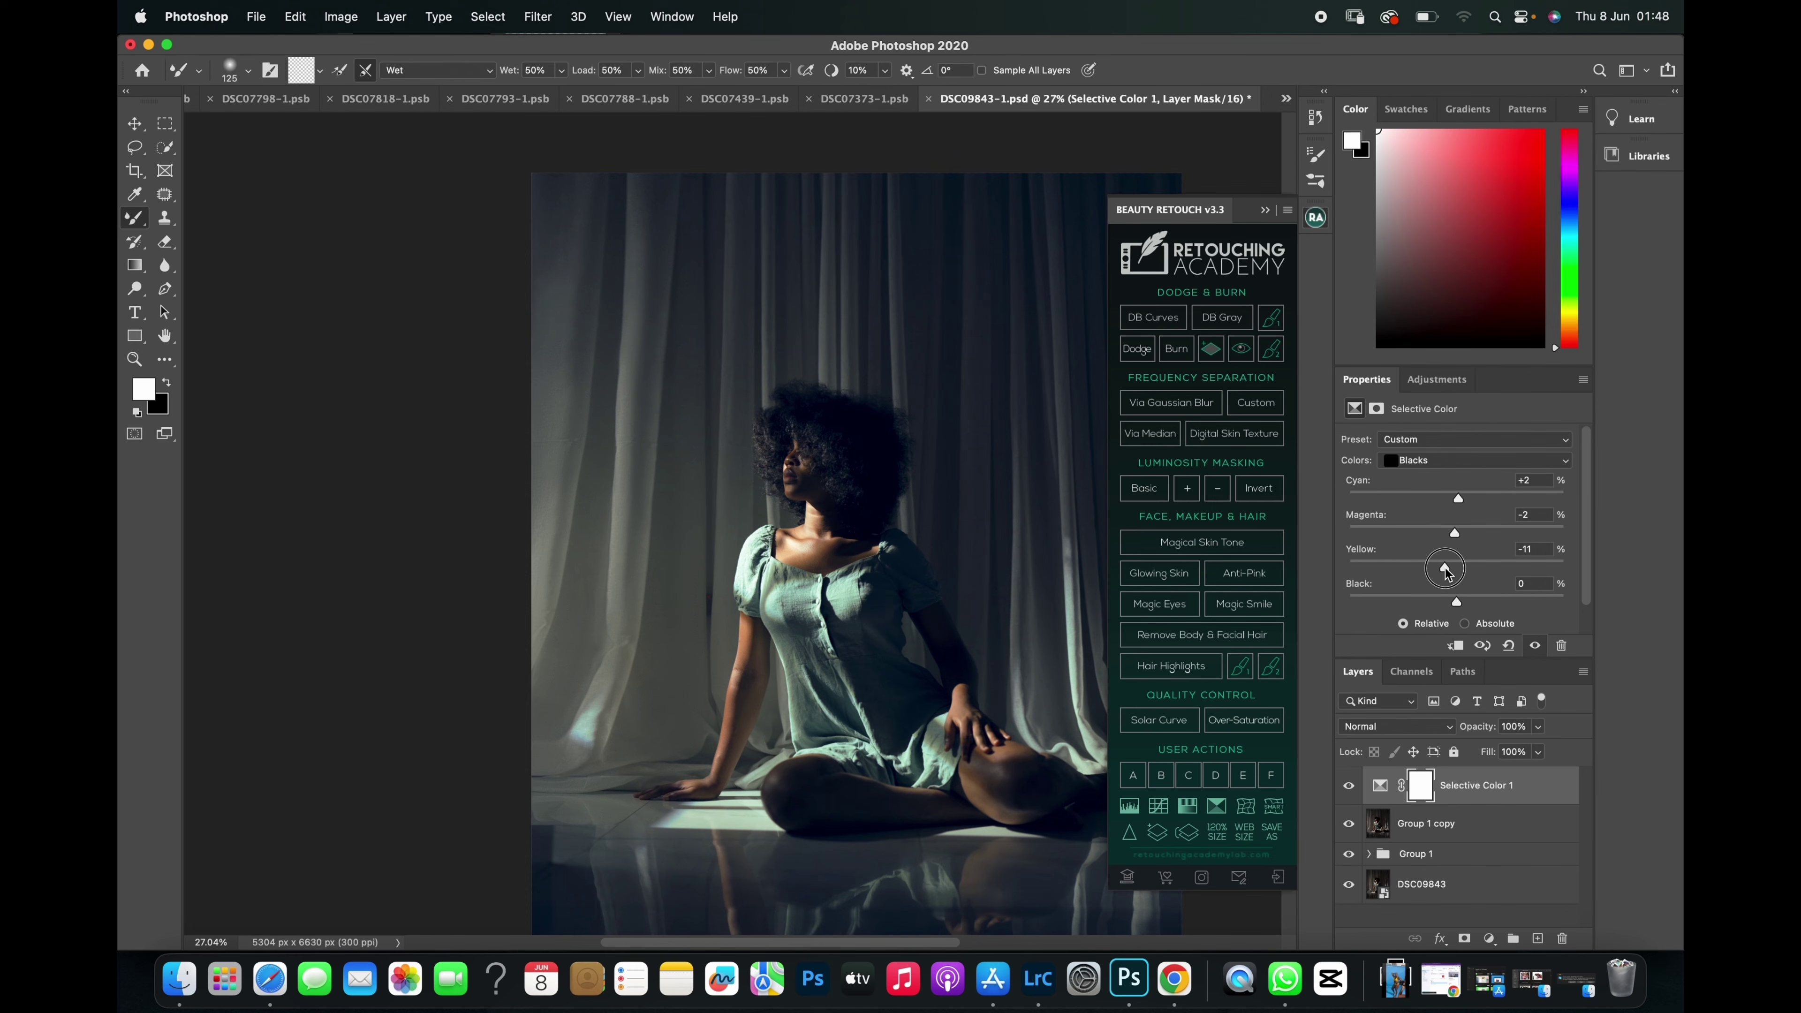
drag(1446, 574, 1451, 575)
drag(1451, 570, 1448, 567)
drag(1450, 568, 1453, 572)
Compare the portrait with the Selective Color layer hidden and shown, keeping black in the Blacks at 0%.
click(1350, 787)
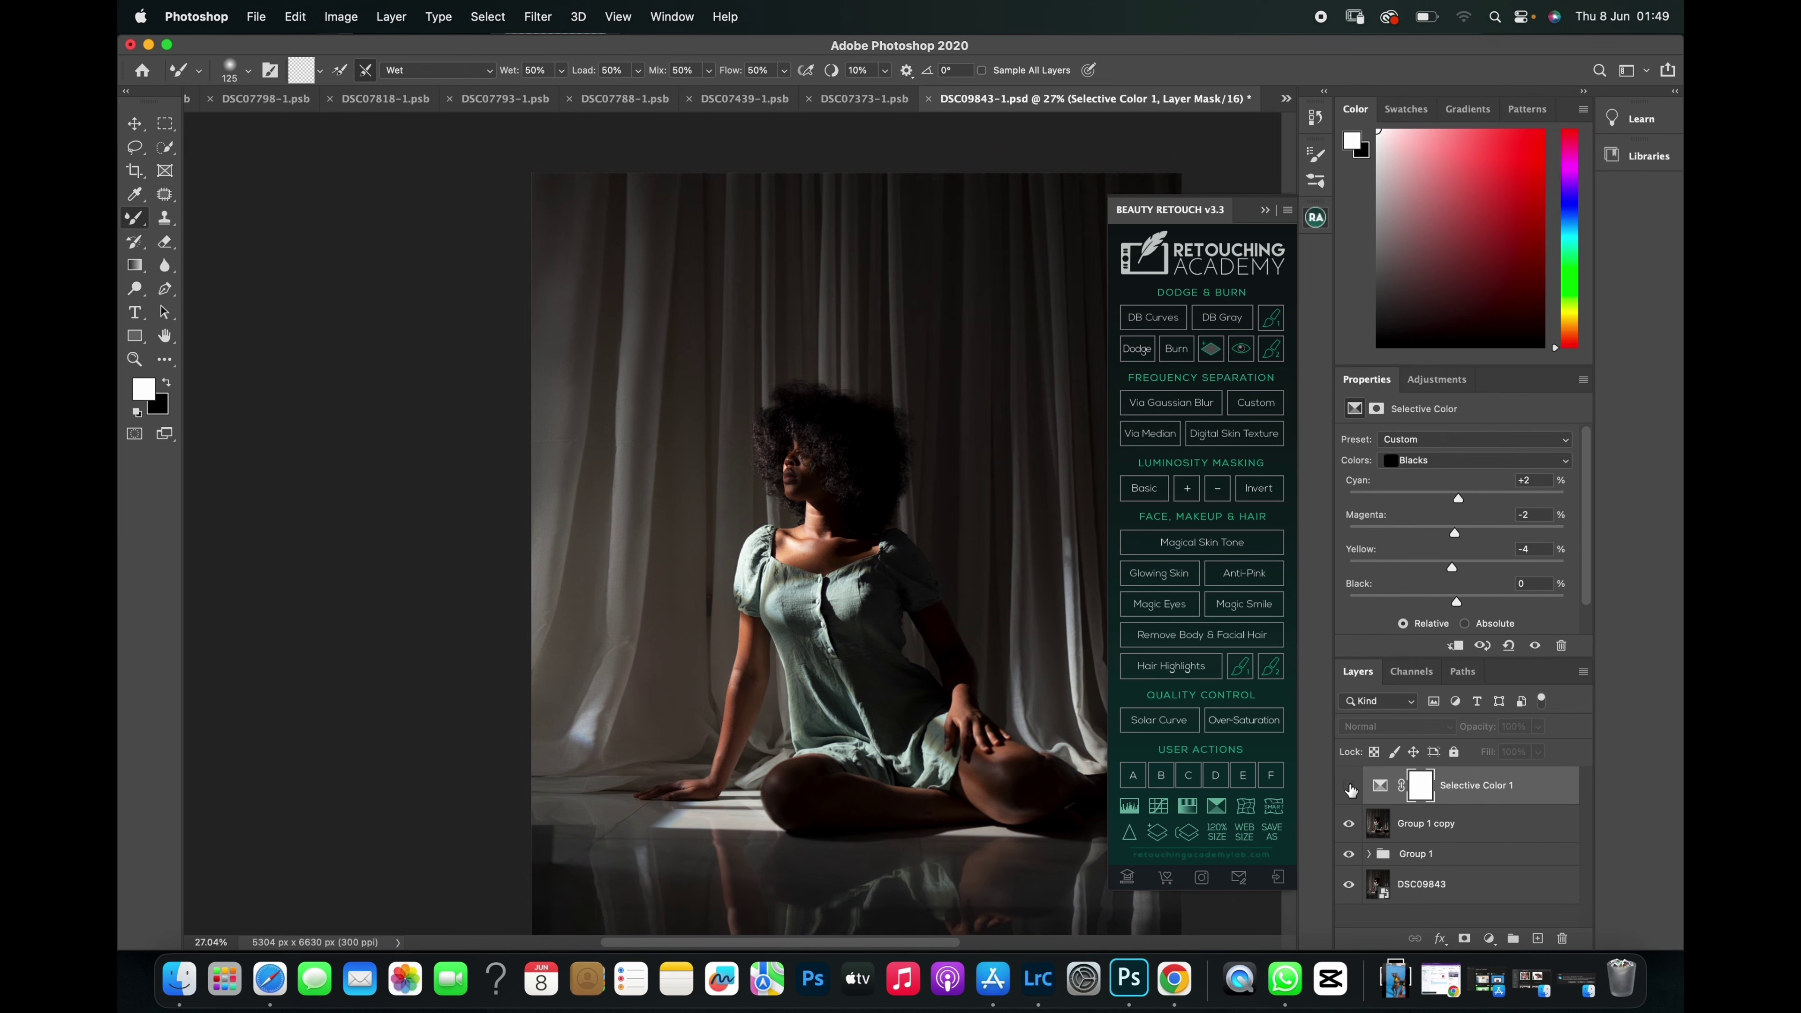
click(1350, 787)
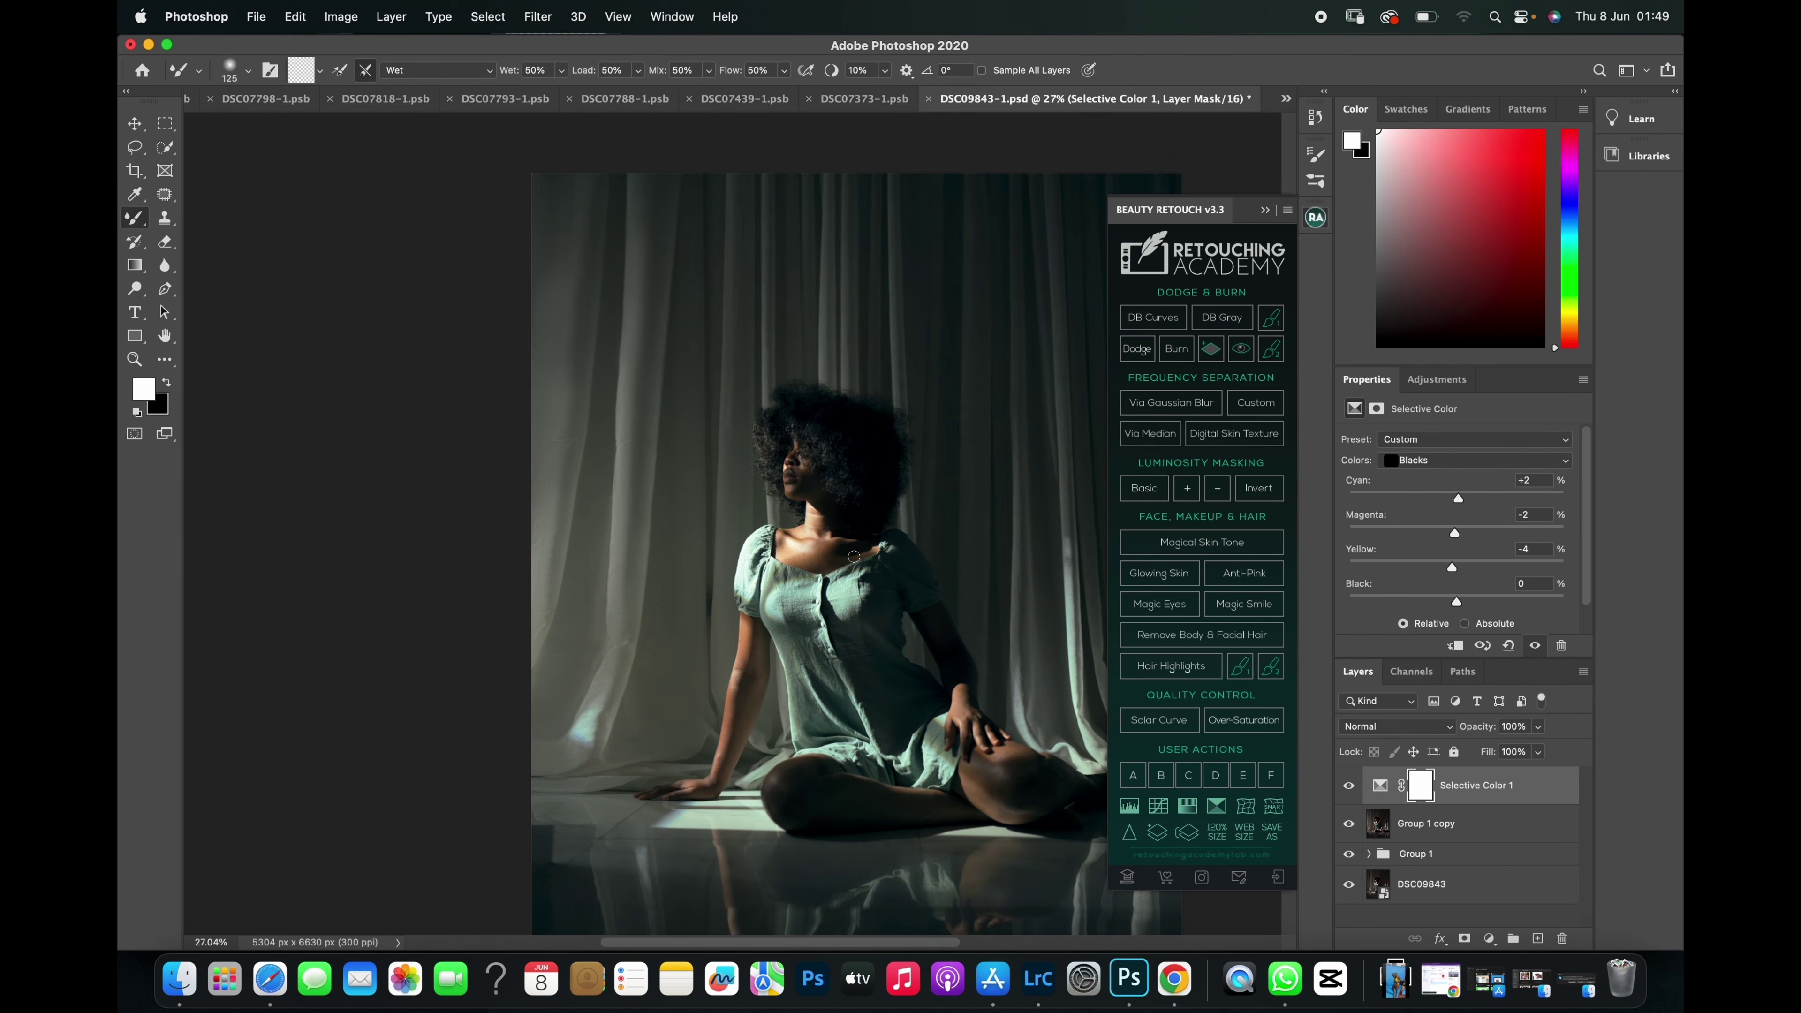
scroll(855, 557, down, 4)
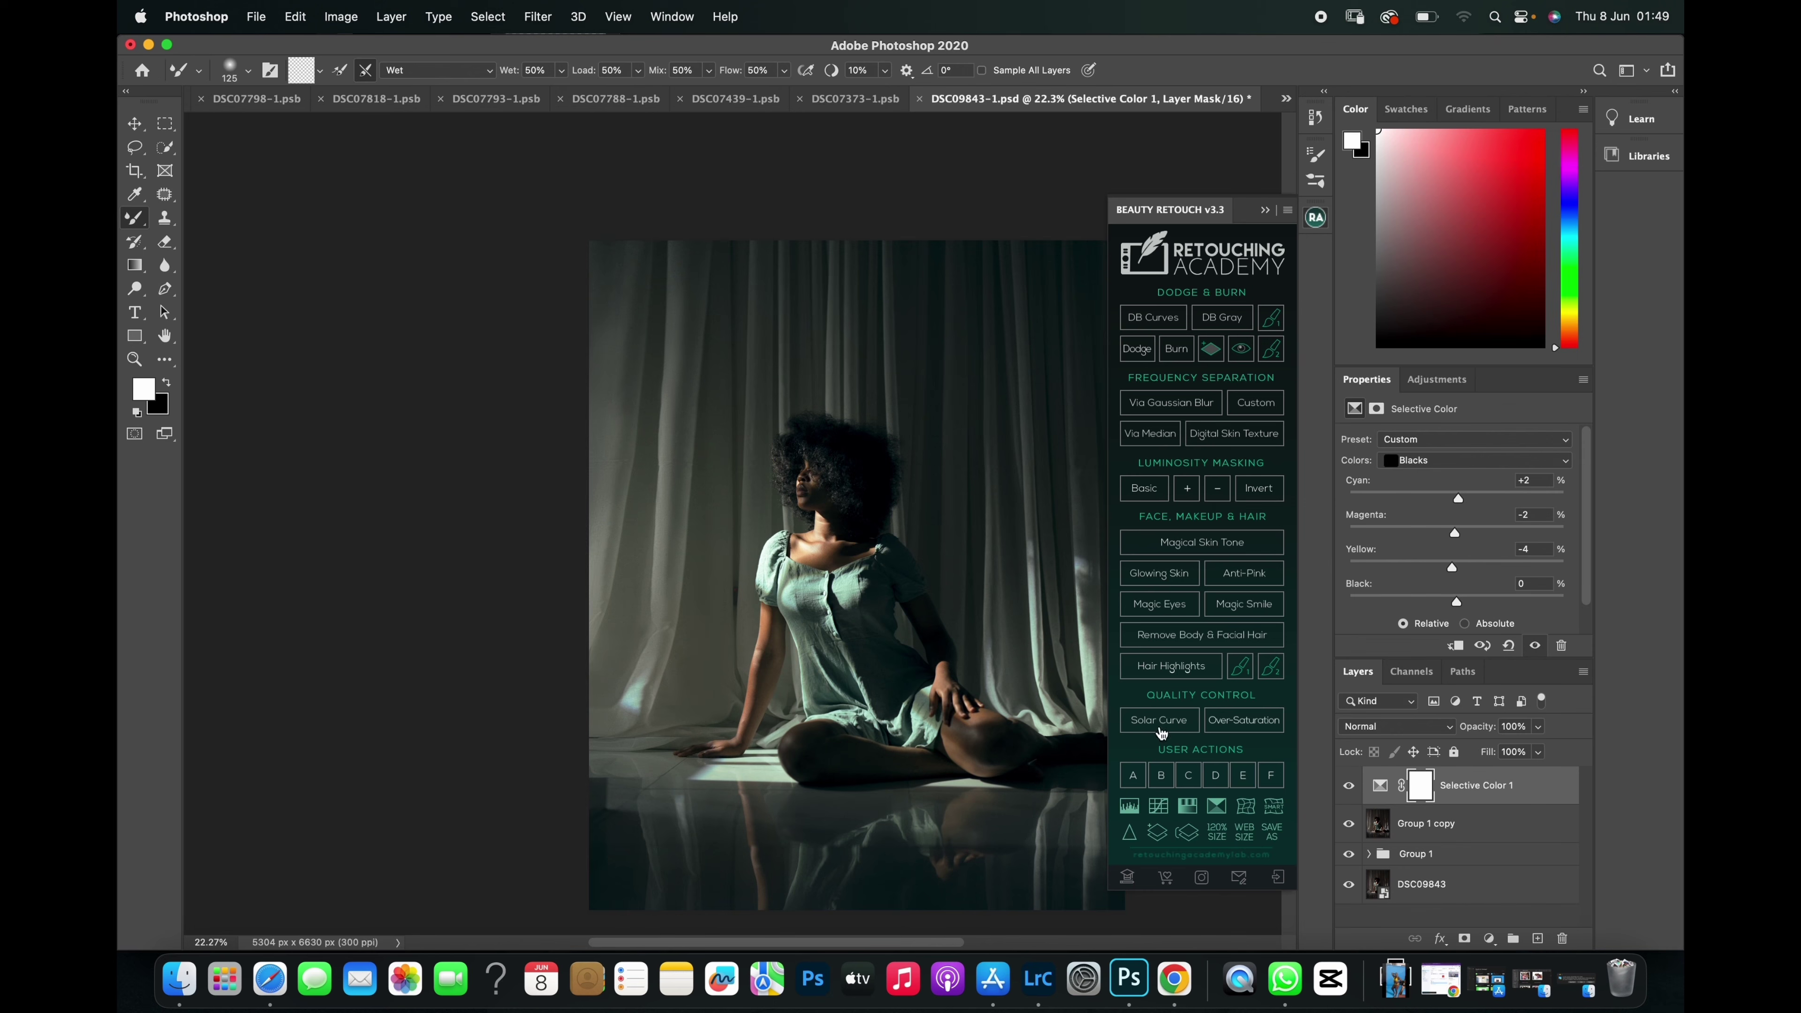
click(1350, 787)
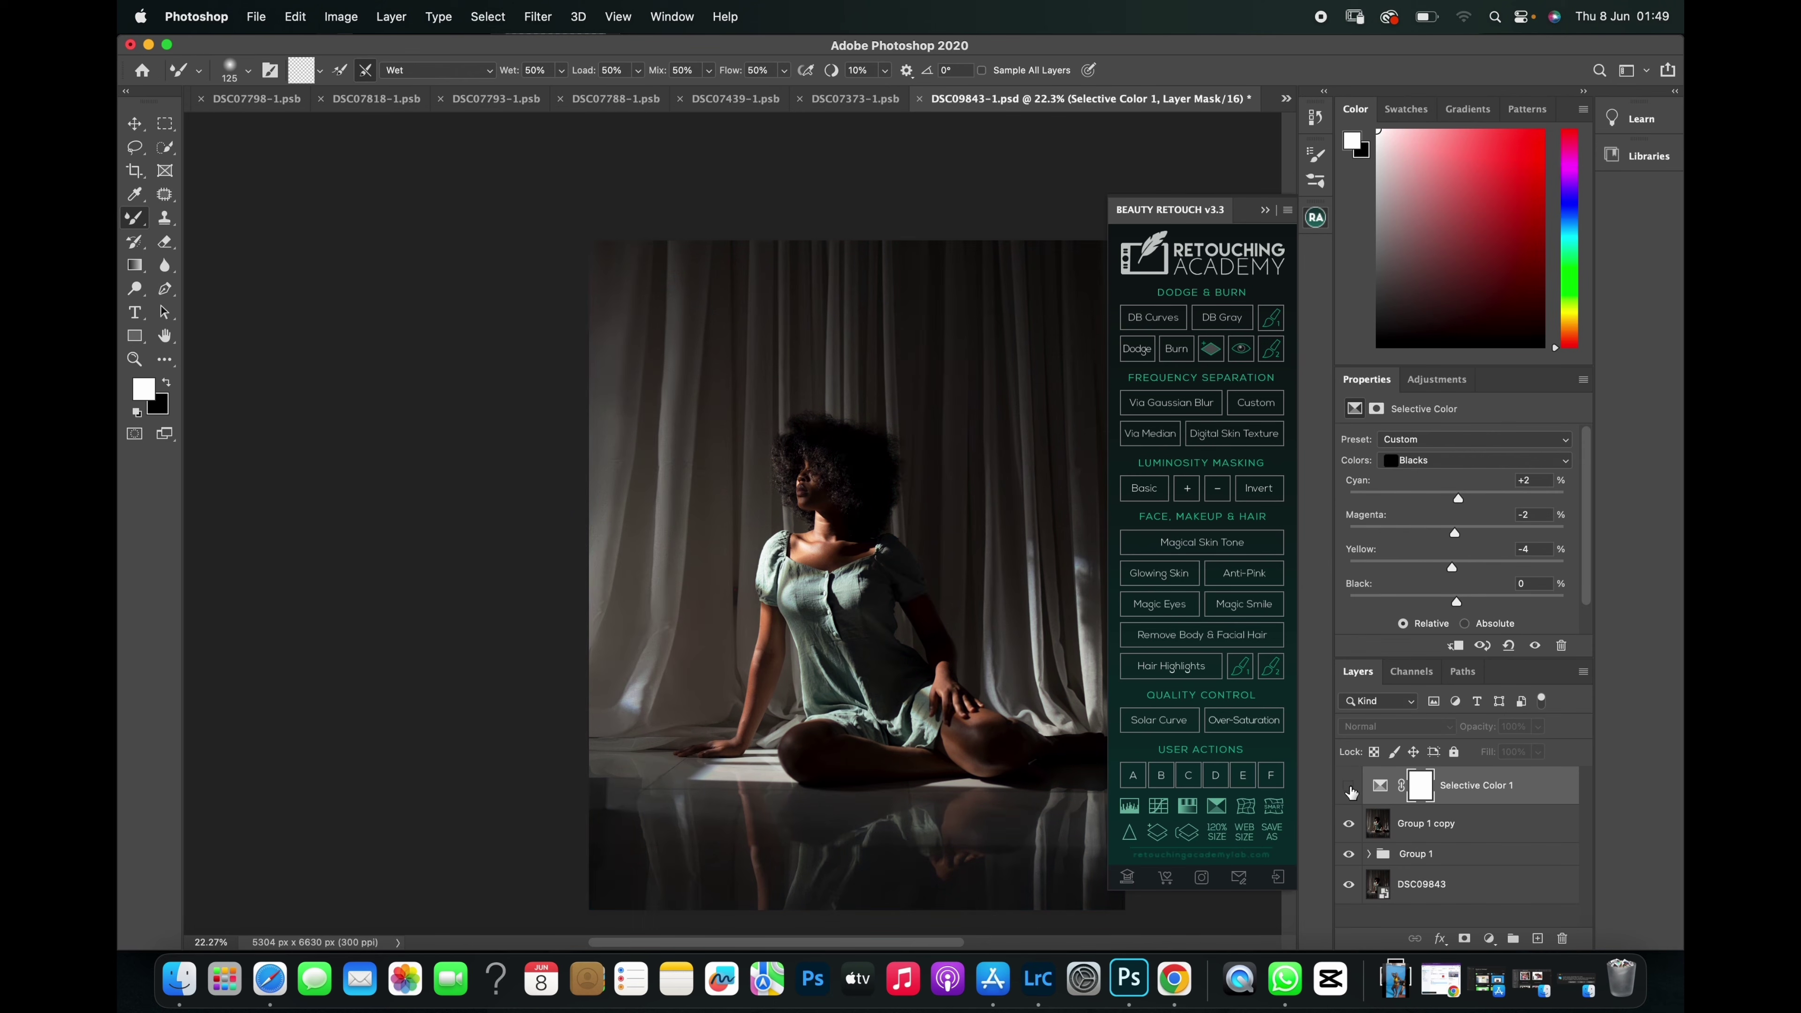
click(1349, 786)
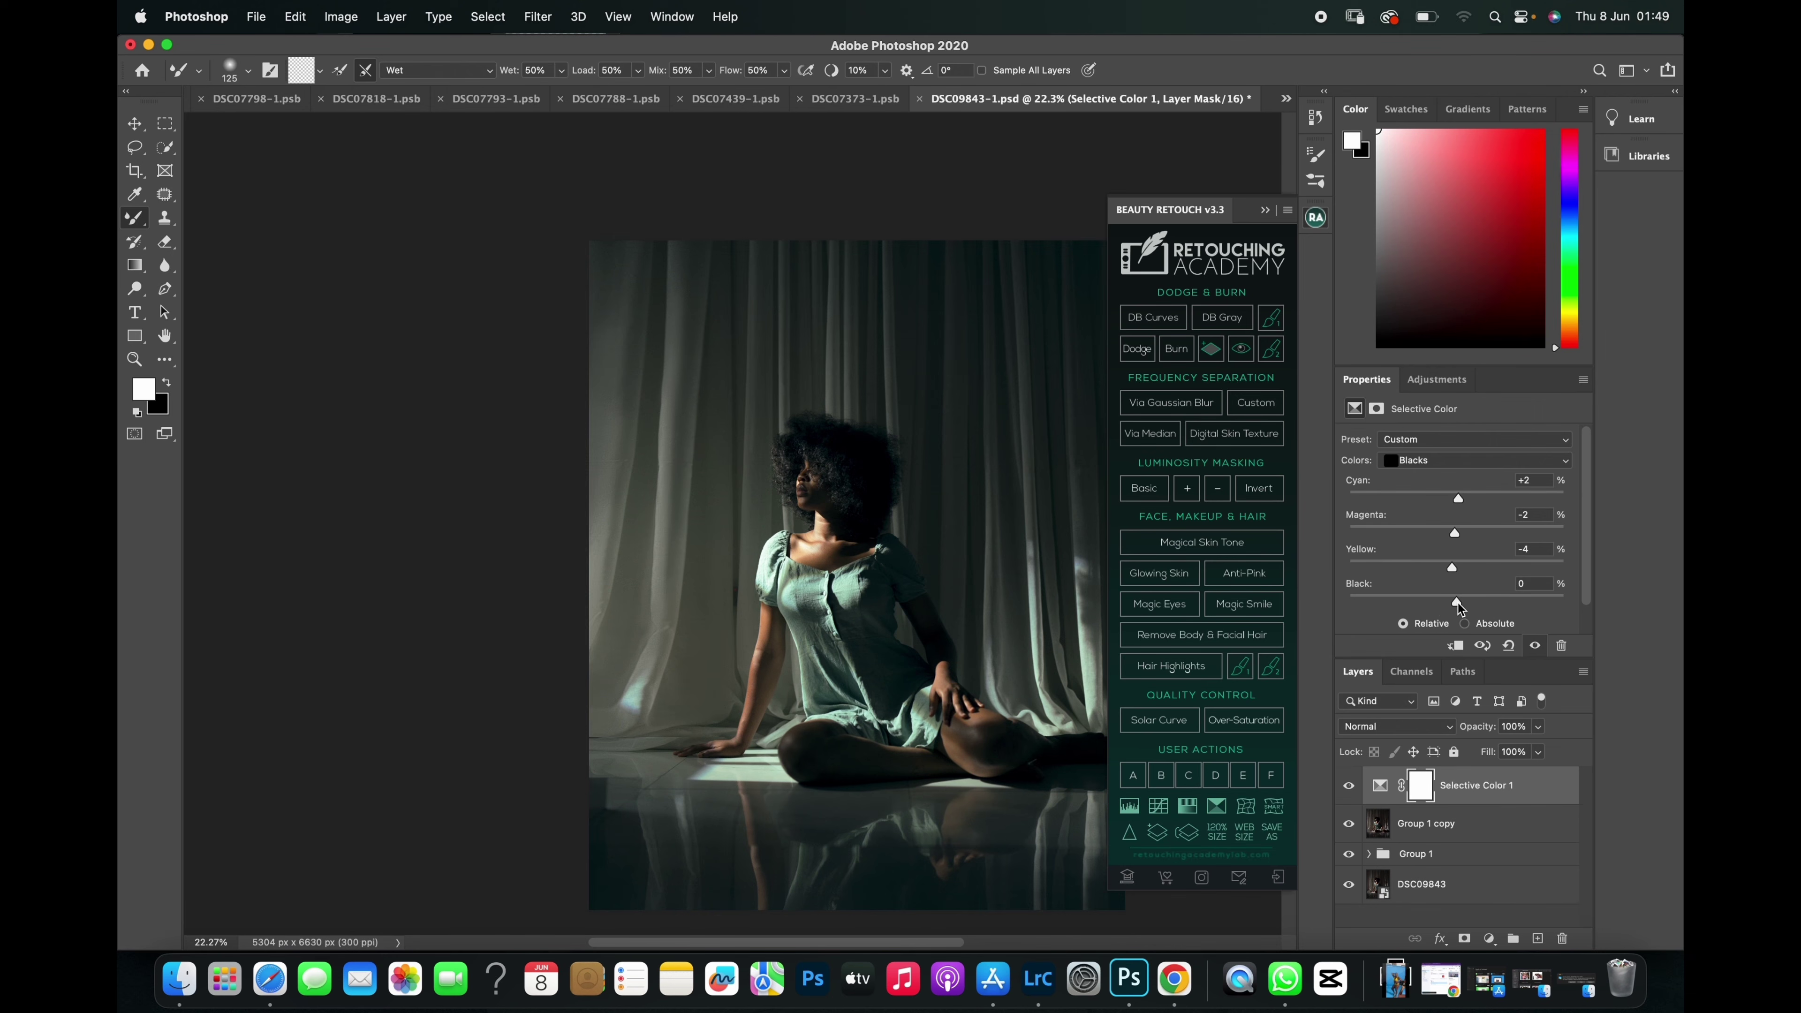
mouse_move(1458, 602)
mouse_down()
mouse_move(1432, 604)
mouse_move(1457, 605)
mouse_up()
click(1349, 785)
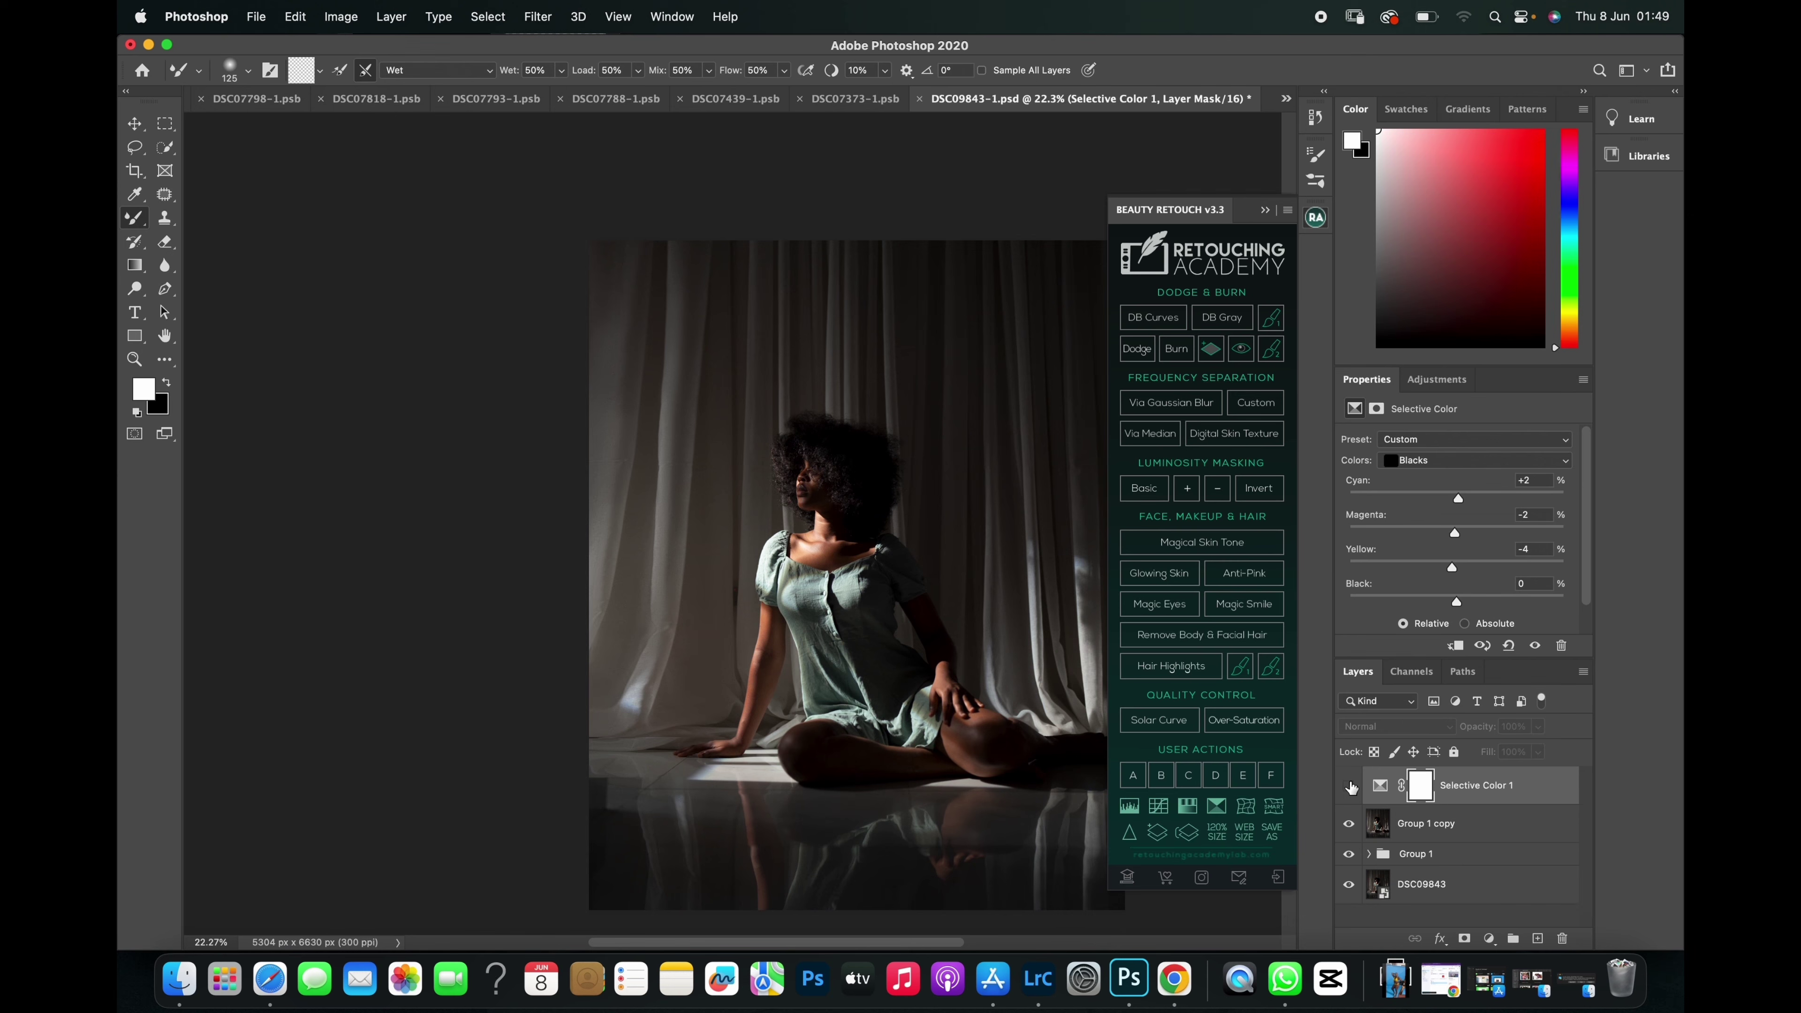
click(1350, 786)
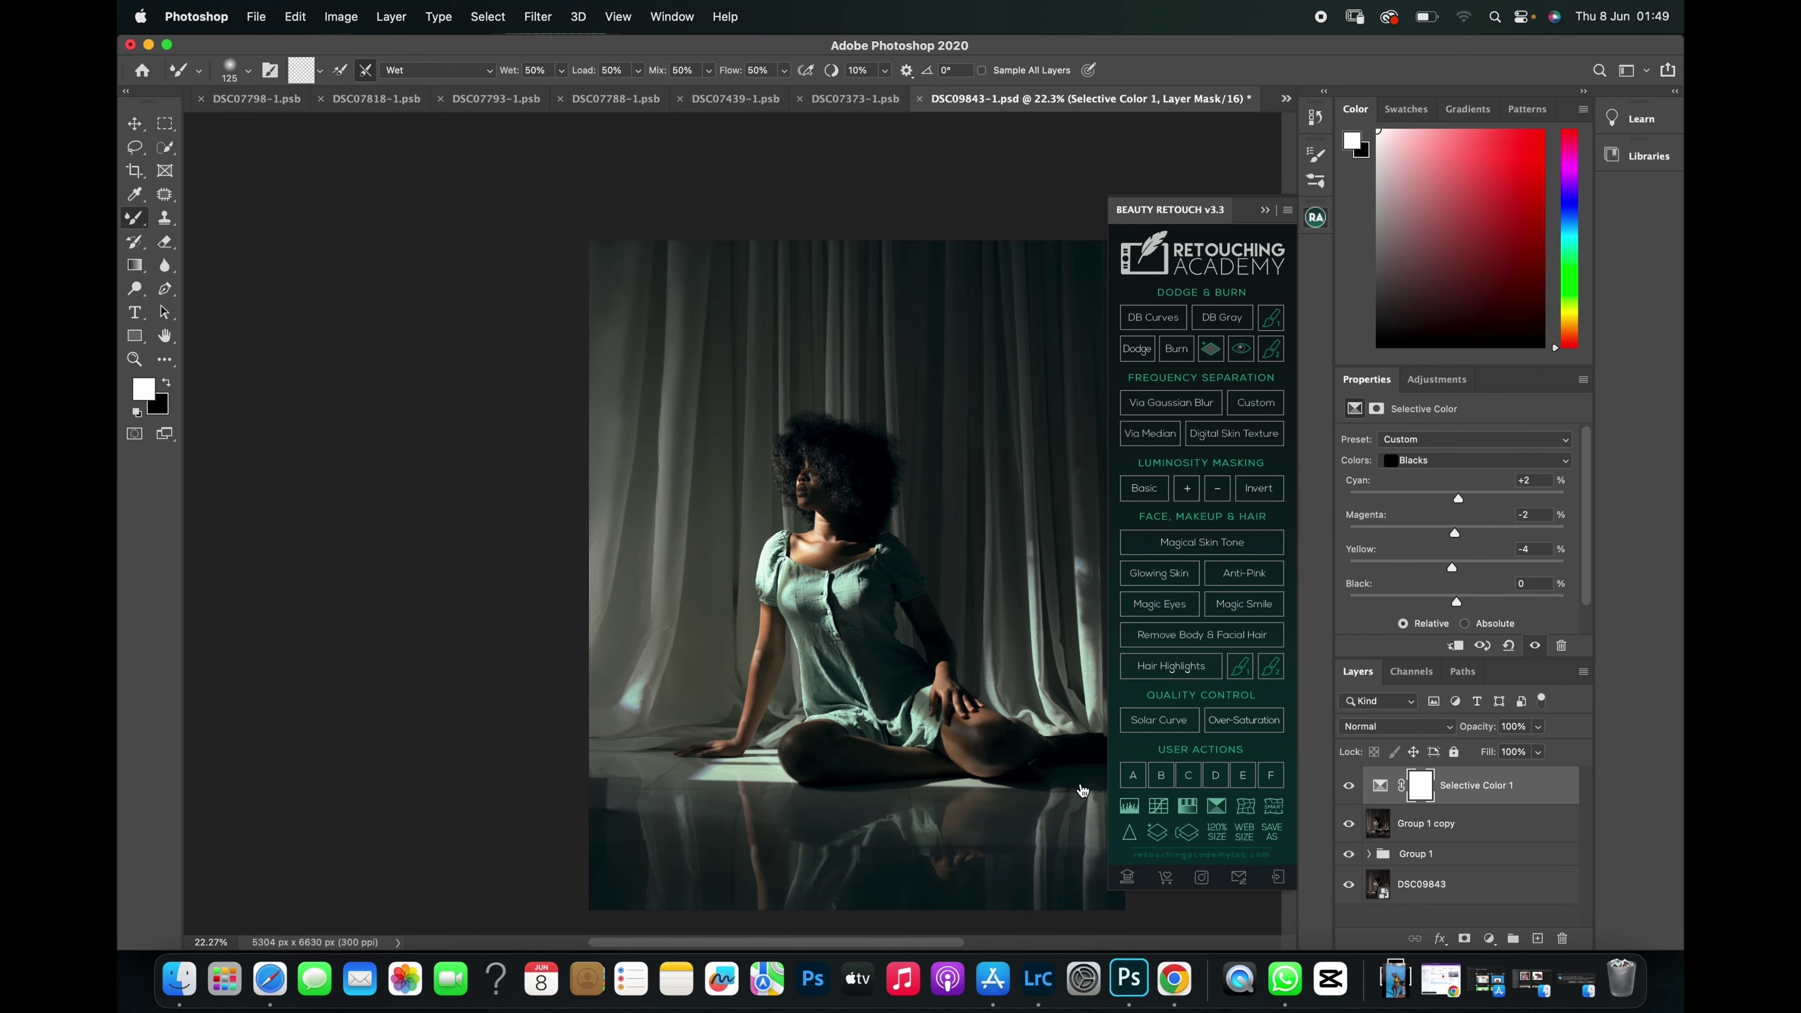